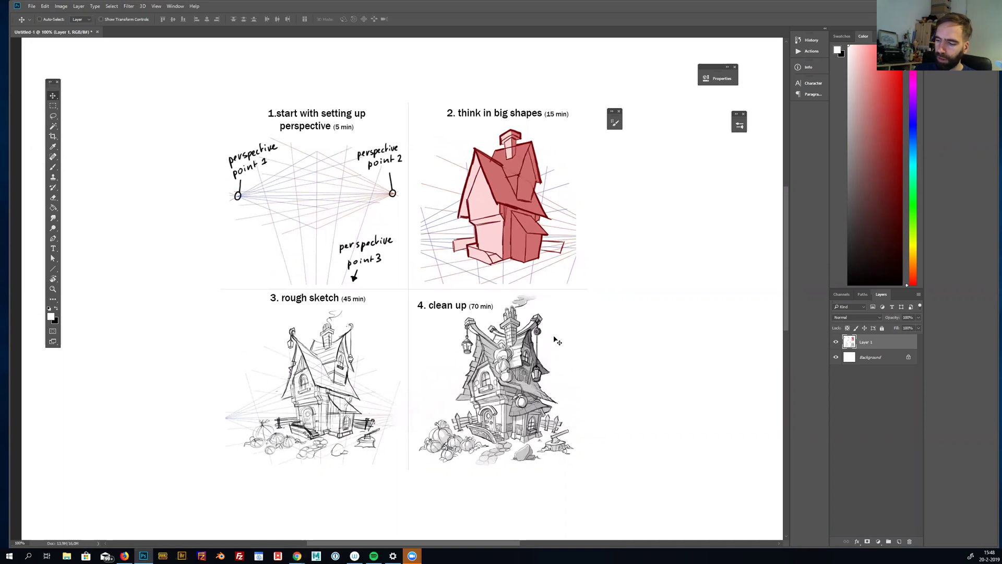
# Step: Add a new layer above the reference images and set up the Brush with black as the foreground colour
pyautogui.moveTo(550, 317); pyautogui.dragTo(387, 325)
pyautogui.moveTo(482, 339); pyautogui.dragTo(499, 343)
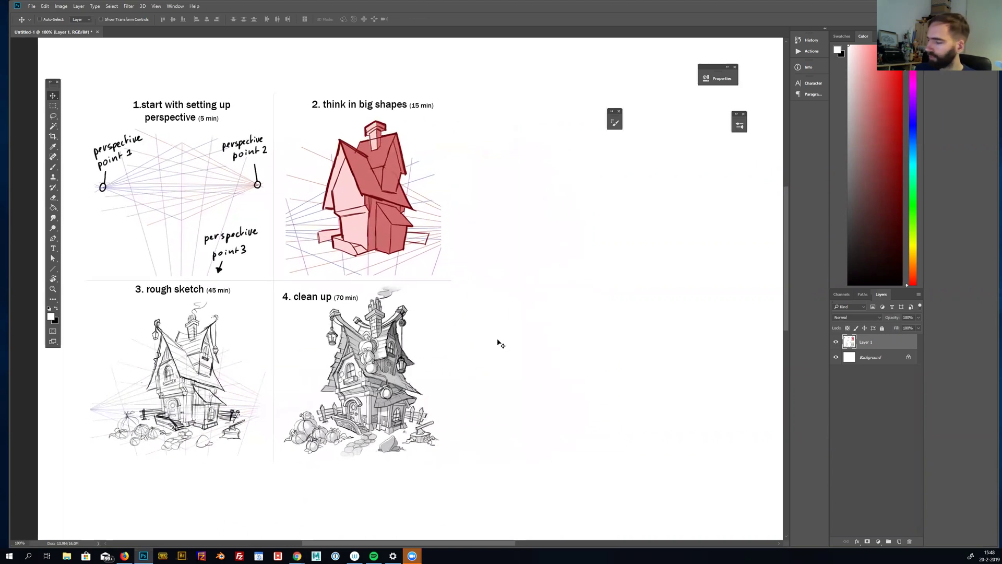
pyautogui.click(898, 541)
pyautogui.press('b')
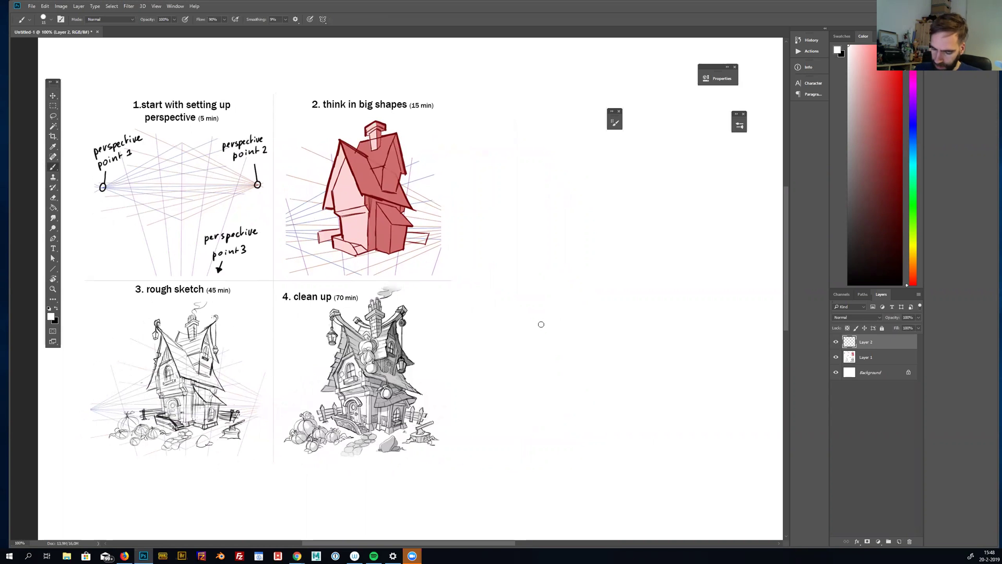
pyautogui.click(848, 284)
pyautogui.moveTo(569, 258)
pyautogui.mouseDown()
pyautogui.moveTo(580, 268)
pyautogui.moveTo(573, 295)
pyautogui.mouseUp()
pyautogui.hotkey('ctrl', 'z')
pyautogui.moveTo(576, 345); pyautogui.dragTo(545, 349)
pyautogui.moveTo(519, 239); pyautogui.dragTo(509, 240)
pyautogui.hotkey('ctrl', 'z')
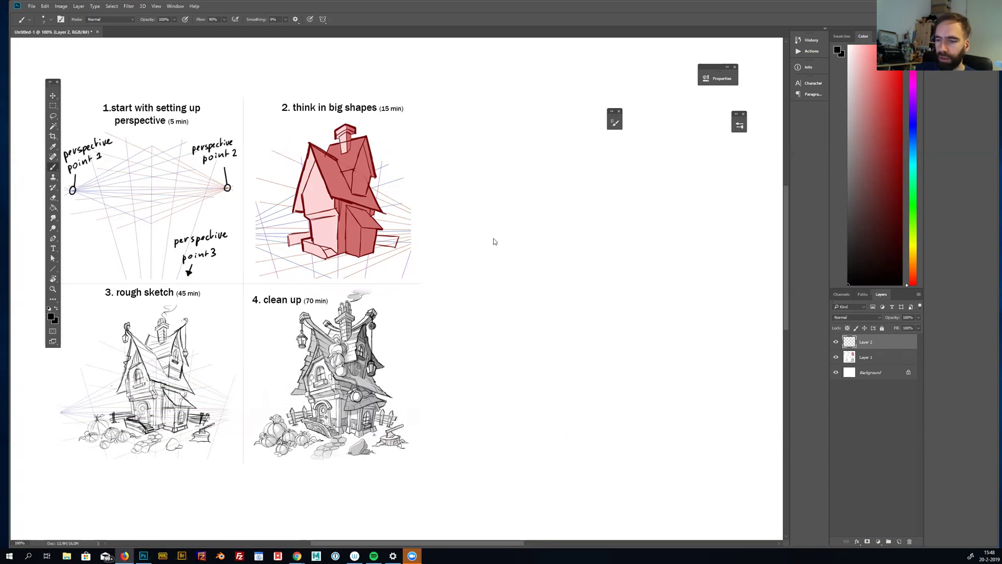
# Step: Sketch a box in two-point perspective as the house's base in the empty area beside the reference images
pyautogui.click(500, 296)
pyautogui.moveTo(506, 293)
pyautogui.mouseDown()
pyautogui.moveTo(491, 305)
pyautogui.moveTo(552, 328)
pyautogui.moveTo(581, 313)
pyautogui.mouseUp()
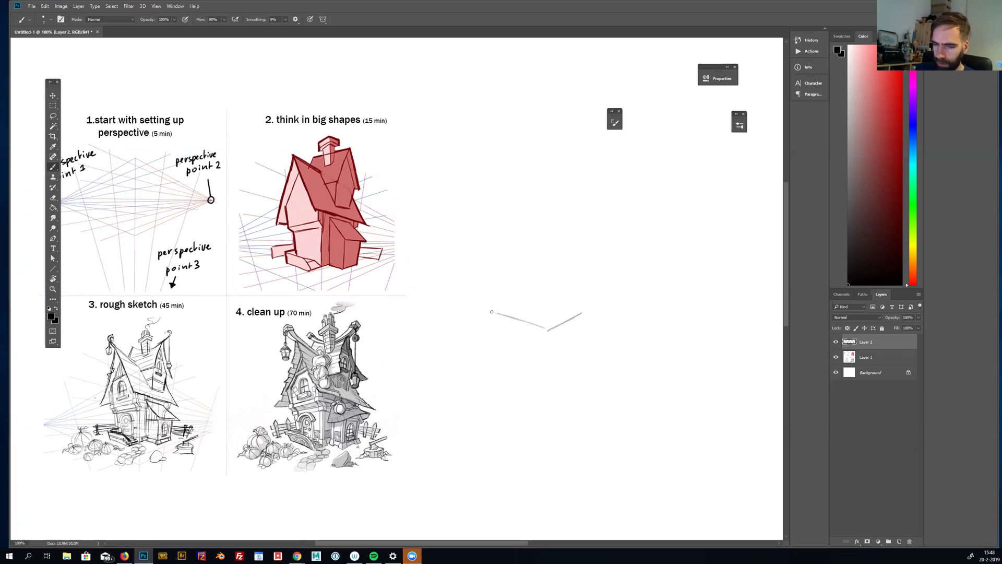
pyautogui.moveTo(495, 310)
pyautogui.mouseDown()
pyautogui.moveTo(489, 255)
pyautogui.moveTo(570, 274)
pyautogui.moveTo(557, 284)
pyautogui.moveTo(563, 324)
pyautogui.mouseUp()
pyautogui.moveTo(569, 276)
pyautogui.mouseDown()
pyautogui.moveTo(572, 337)
pyautogui.moveTo(620, 315)
pyautogui.moveTo(617, 255)
pyautogui.mouseUp()
pyautogui.press('e')
pyautogui.press('b')
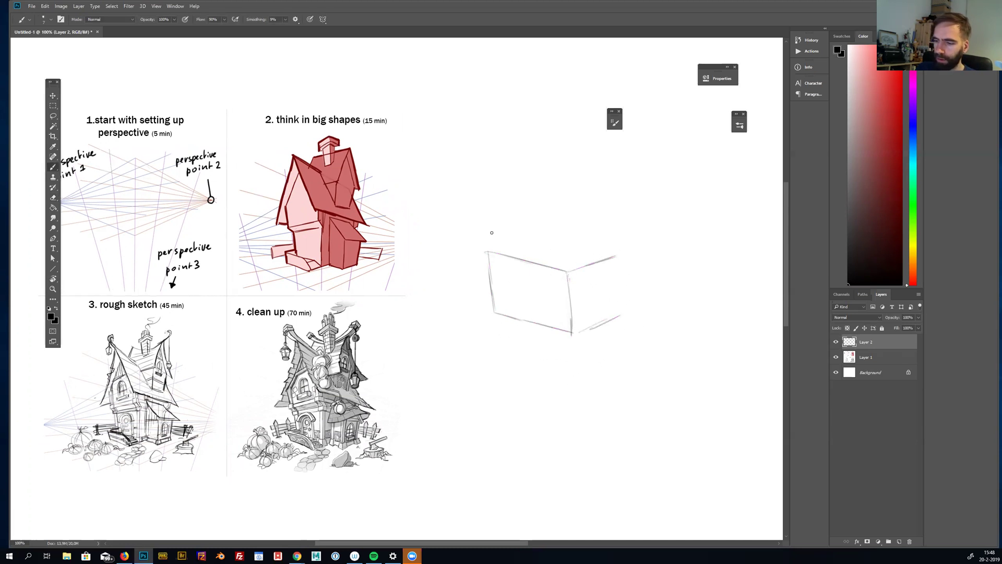
# Step: Sketch the sloping edges, eaves and ridge of a pitched roof on top of the box
pyautogui.moveTo(472, 252)
pyautogui.mouseDown()
pyautogui.moveTo(514, 189)
pyautogui.moveTo(593, 203)
pyautogui.mouseUp()
pyautogui.moveTo(532, 197)
pyautogui.mouseDown()
pyautogui.moveTo(563, 199)
pyautogui.moveTo(559, 284)
pyautogui.mouseUp()
pyautogui.moveTo(603, 197); pyautogui.dragTo(634, 249)
pyautogui.moveTo(567, 276); pyautogui.dragTo(633, 265)
pyautogui.moveTo(478, 222); pyautogui.dragTo(594, 191)
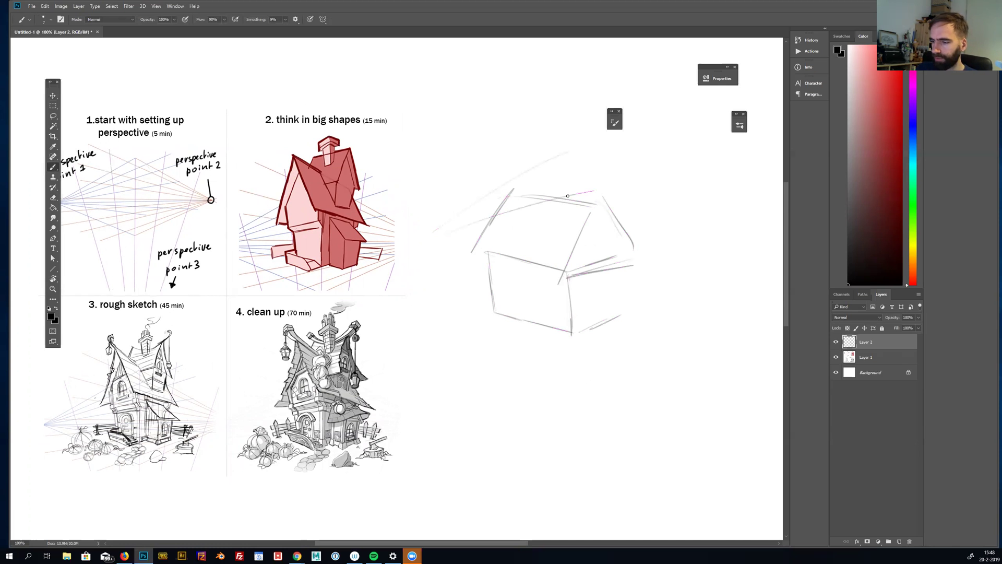
# Step: Draw converging perspective lines along the base of the house and the roof ridge
pyautogui.moveTo(432, 276); pyautogui.dragTo(579, 331)
pyautogui.moveTo(457, 261); pyautogui.dragTo(562, 271)
pyautogui.moveTo(462, 226); pyautogui.dragTo(590, 194)
pyautogui.moveTo(483, 209); pyautogui.dragTo(594, 189)
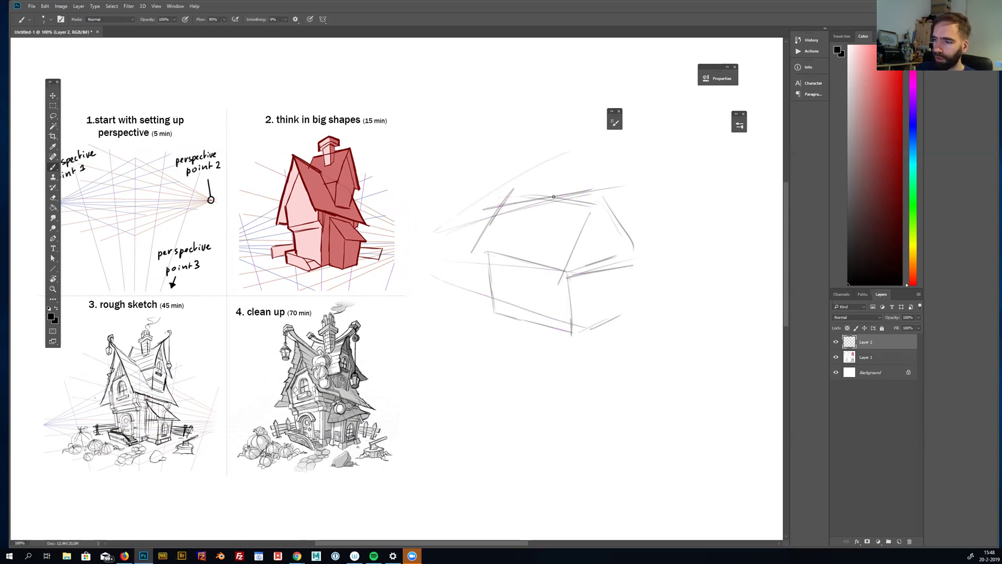
# Step: Sketch an upright tower with vertical corner edges and a pointed roof rising from the main roof
pyautogui.moveTo(545, 167); pyautogui.dragTo(543, 202)
pyautogui.moveTo(542, 146); pyautogui.dragTo(538, 203)
pyautogui.moveTo(580, 141); pyautogui.dragTo(576, 196)
pyautogui.moveTo(611, 140); pyautogui.dragTo(608, 195)
pyautogui.moveTo(569, 140)
pyautogui.mouseDown()
pyautogui.moveTo(576, 132)
pyautogui.moveTo(621, 148)
pyautogui.moveTo(534, 156)
pyautogui.moveTo(569, 107)
pyautogui.moveTo(605, 138)
pyautogui.mouseUp()
pyautogui.moveTo(580, 102)
pyautogui.mouseDown()
pyautogui.moveTo(618, 136)
pyautogui.moveTo(578, 224)
pyautogui.mouseUp()
# Step: Darken the main roof's front slope, its ridge and the tower's bottom edges with heavier strokes
pyautogui.moveTo(612, 176)
pyautogui.mouseDown()
pyautogui.moveTo(610, 219)
pyautogui.moveTo(564, 275)
pyautogui.mouseUp()
pyautogui.moveTo(607, 207); pyautogui.dragTo(575, 273)
pyautogui.moveTo(604, 204)
pyautogui.mouseDown()
pyautogui.moveTo(574, 279)
pyautogui.moveTo(641, 238)
pyautogui.moveTo(581, 220)
pyautogui.moveTo(585, 212)
pyautogui.mouseUp()
pyautogui.moveTo(609, 189)
pyautogui.mouseDown()
pyautogui.moveTo(600, 200)
pyautogui.moveTo(625, 192)
pyautogui.mouseUp()
pyautogui.moveTo(541, 194); pyautogui.dragTo(534, 216)
pyautogui.moveTo(531, 212); pyautogui.dragTo(588, 220)
pyautogui.moveTo(545, 188); pyautogui.dragTo(515, 191)
pyautogui.moveTo(546, 189); pyautogui.dragTo(503, 199)
pyautogui.moveTo(533, 195)
pyautogui.mouseDown()
pyautogui.moveTo(486, 207)
pyautogui.moveTo(614, 180)
pyautogui.mouseUp()
# Step: Draw the far wall's vertical edge and an arched door with entrance steps at the front of the house
pyautogui.moveTo(640, 257)
pyautogui.mouseDown()
pyautogui.moveTo(631, 322)
pyautogui.moveTo(641, 321)
pyautogui.mouseUp()
pyautogui.moveTo(543, 317)
pyautogui.mouseDown()
pyautogui.moveTo(527, 315)
pyautogui.moveTo(554, 318)
pyautogui.mouseUp()
pyautogui.moveTo(550, 297)
pyautogui.mouseDown()
pyautogui.moveTo(561, 327)
pyautogui.moveTo(540, 326)
pyautogui.mouseUp()
pyautogui.moveTo(553, 324)
pyautogui.mouseDown()
pyautogui.moveTo(528, 326)
pyautogui.moveTo(566, 324)
pyautogui.moveTo(545, 342)
pyautogui.mouseUp()
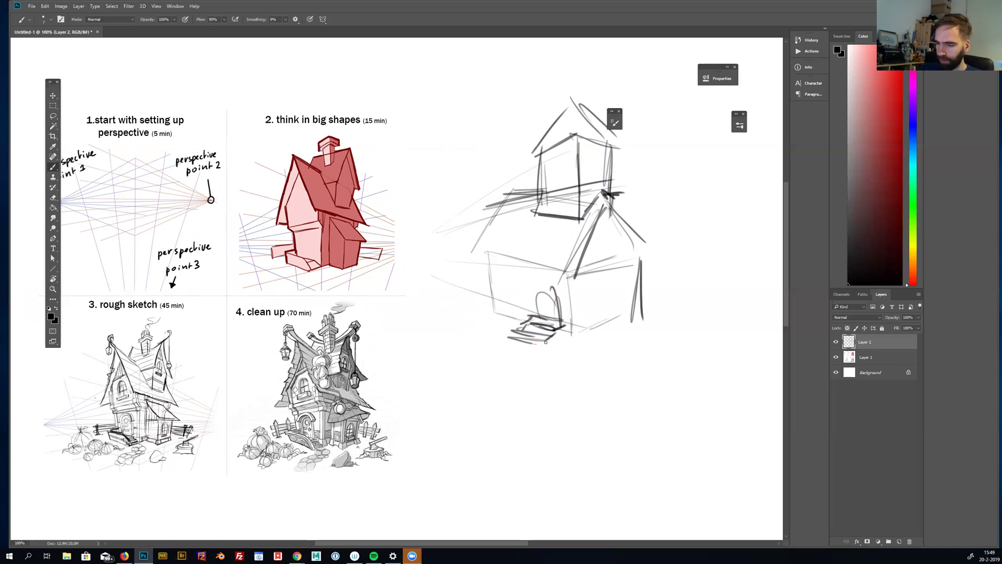
# Step: Draw long, nearly horizontal lines across the house at the base of the roof to mark the horizon
pyautogui.moveTo(459, 290); pyautogui.dragTo(662, 308)
pyautogui.moveTo(537, 279); pyautogui.dragTo(708, 272)
pyautogui.moveTo(439, 275); pyautogui.dragTo(652, 279)
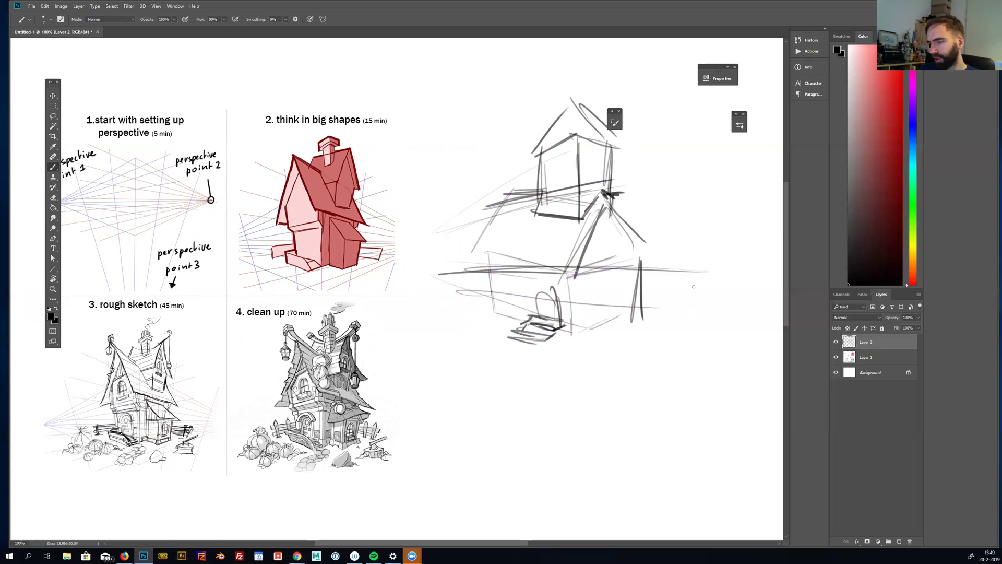
# Step: Move the house sketch lower and scale it down with Free Transform
pyautogui.moveTo(668, 333); pyautogui.dragTo(643, 327)
pyautogui.press('v')
pyautogui.moveTo(605, 272); pyautogui.dragTo(618, 308)
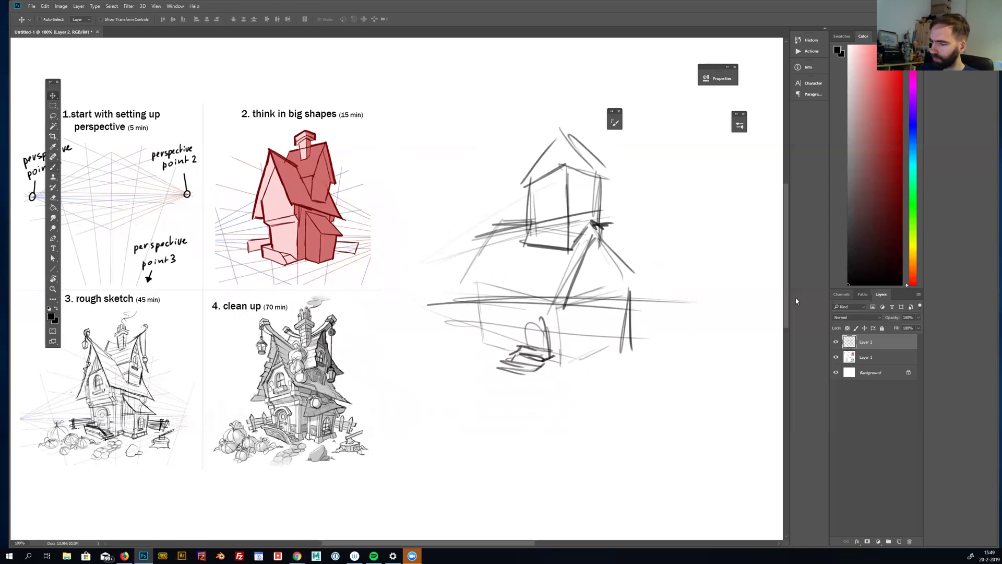
pyautogui.hotkey('ctrl', 't')
pyautogui.moveTo(707, 376)
pyautogui.mouseDown()
pyautogui.moveTo(666, 340)
pyautogui.moveTo(589, 303)
pyautogui.mouseUp()
pyautogui.press('Return')
# Step: Return to the Brush and open the opacity adjustment of the house sketch layer
pyautogui.press('b')
pyautogui.click(919, 318)
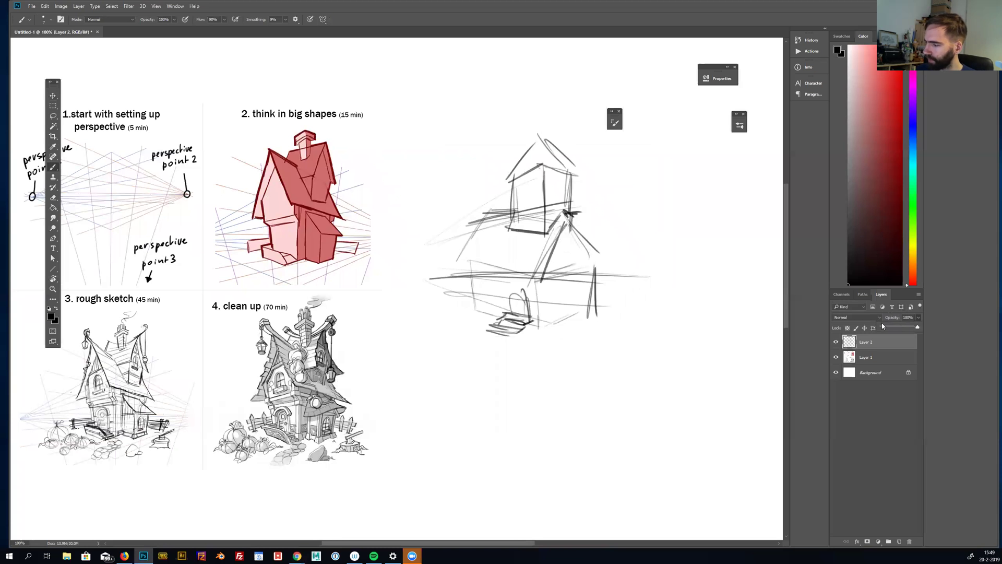
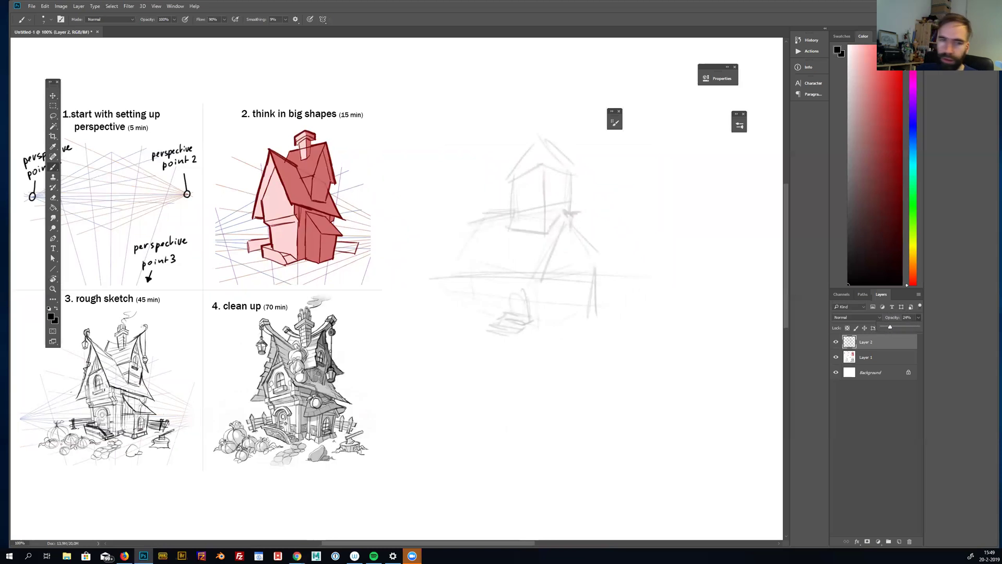
# Step: Switch to the Line tool and add a new layer above the house sketch for the horizon line
pyautogui.click(54, 271)
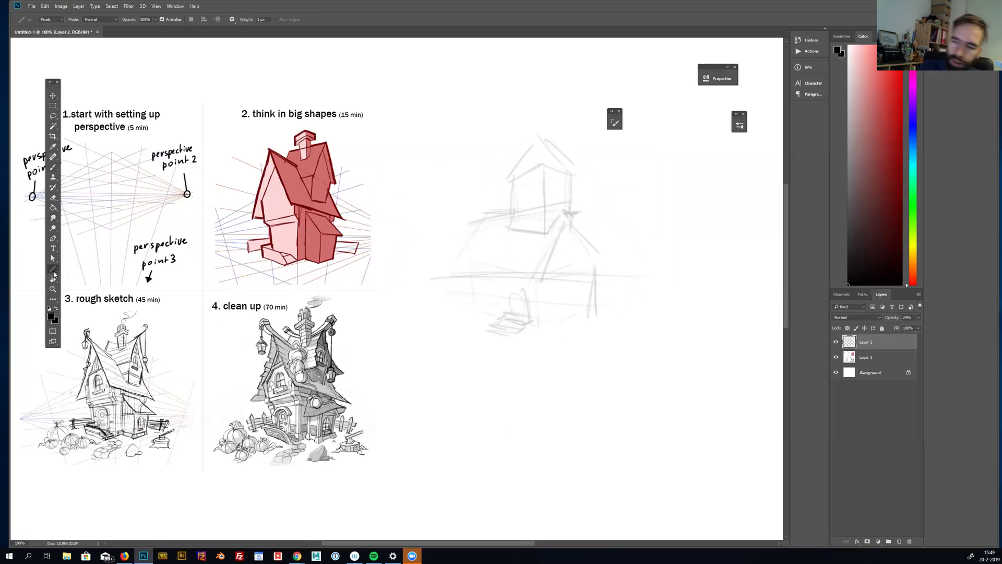
pyautogui.click(898, 541)
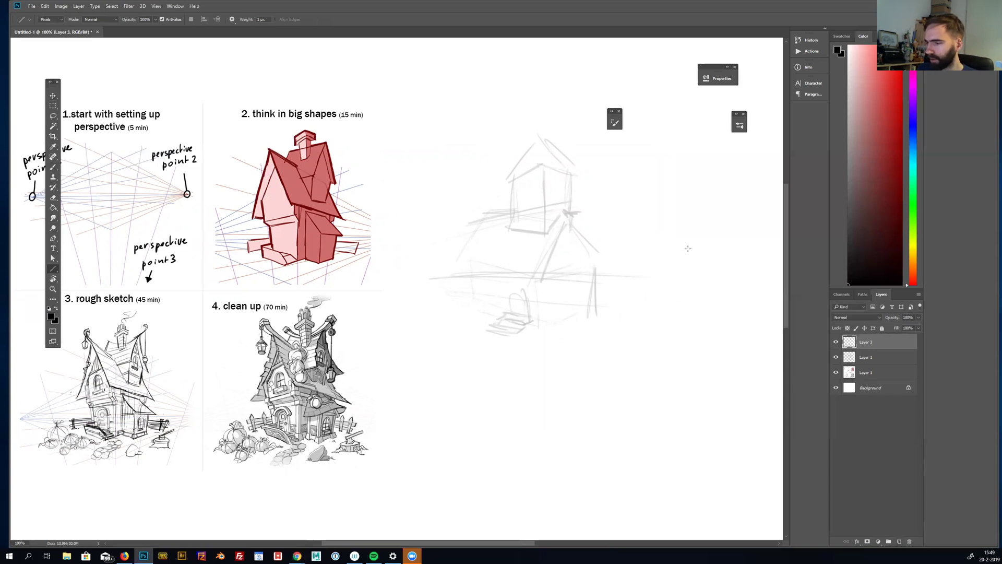
# Step: Scale the reference sheet down with Free Transform and move it into the canvas's upper-left corner
pyautogui.click(846, 373)
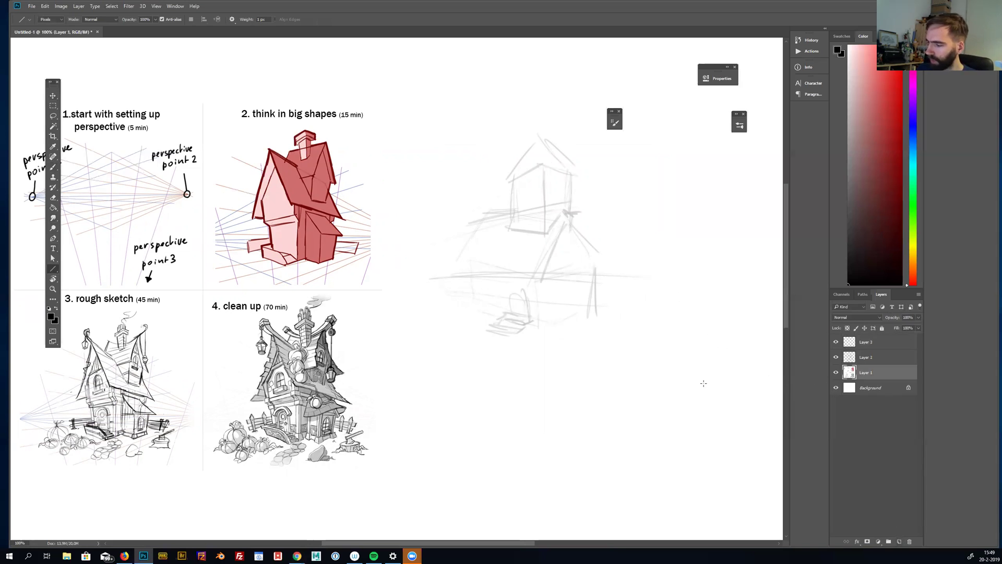
pyautogui.hotkey('ctrl', 't')
pyautogui.moveTo(380, 99); pyautogui.dragTo(311, 171)
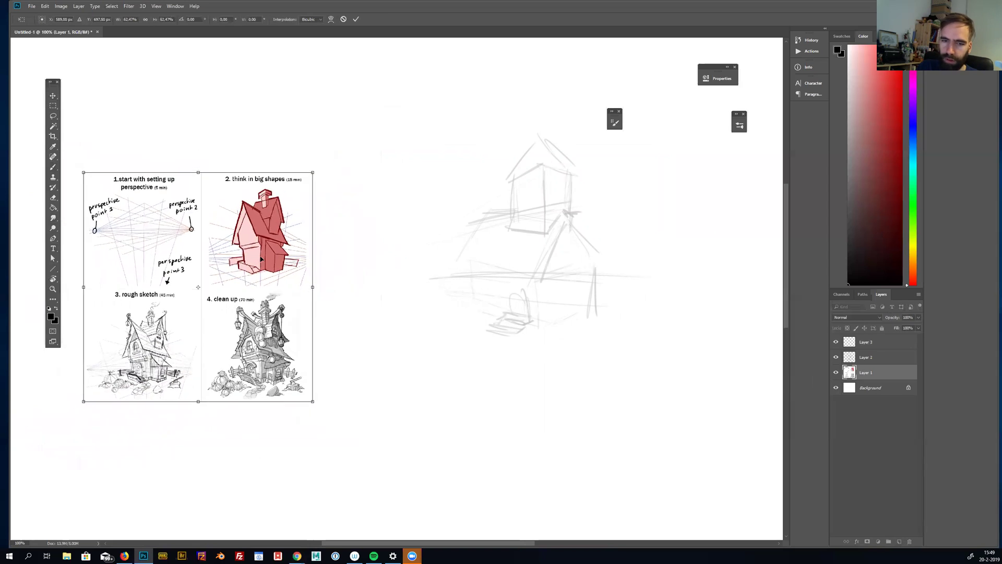
pyautogui.moveTo(241, 268); pyautogui.dragTo(186, 143)
pyautogui.press('Return')
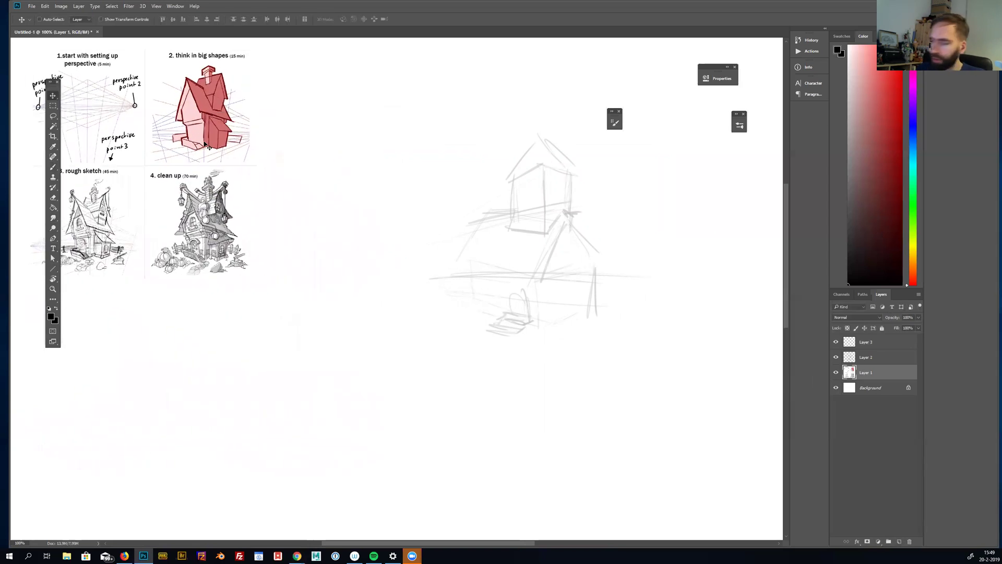
# Step: Select the house sketch layer and check the canvas with the sketch hidden and shown
pyautogui.click(862, 359)
pyautogui.press('2')
pyautogui.press('4')
pyautogui.moveTo(615, 347)
pyautogui.mouseDown()
pyautogui.moveTo(572, 352)
pyautogui.moveTo(633, 352)
pyautogui.mouseUp()
pyautogui.click(56, 269)
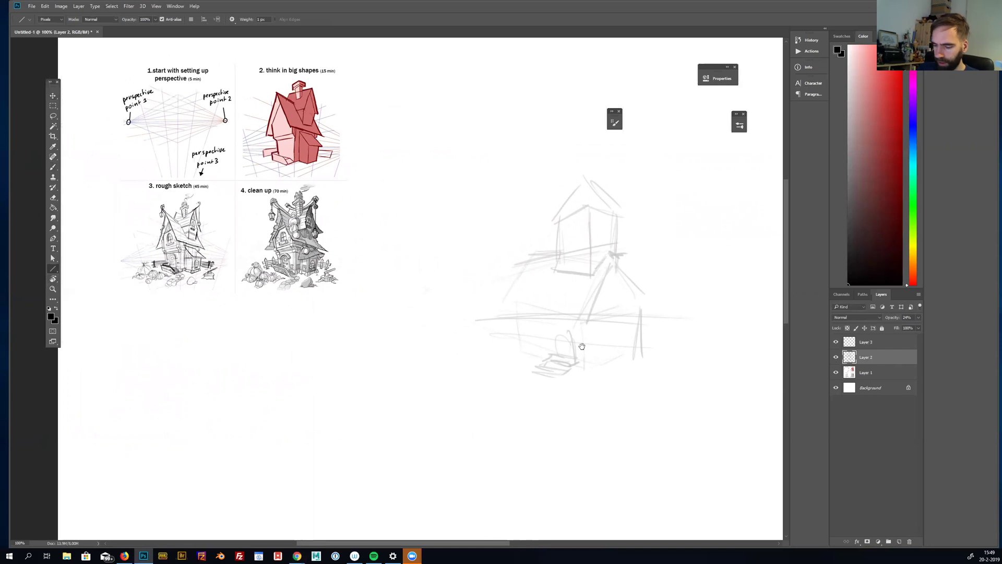
pyautogui.hscroll(1, 582, 346)
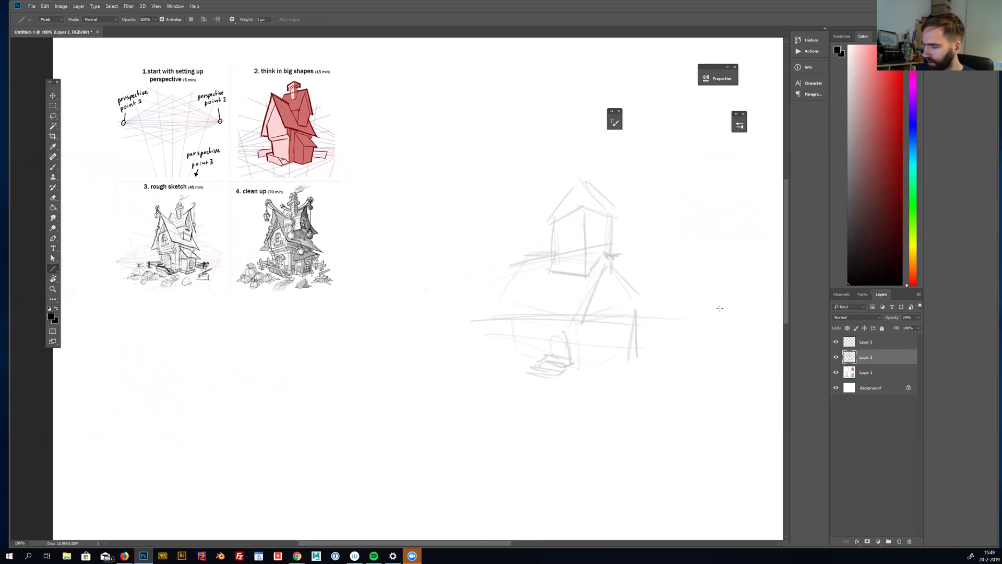
pyautogui.click(835, 357)
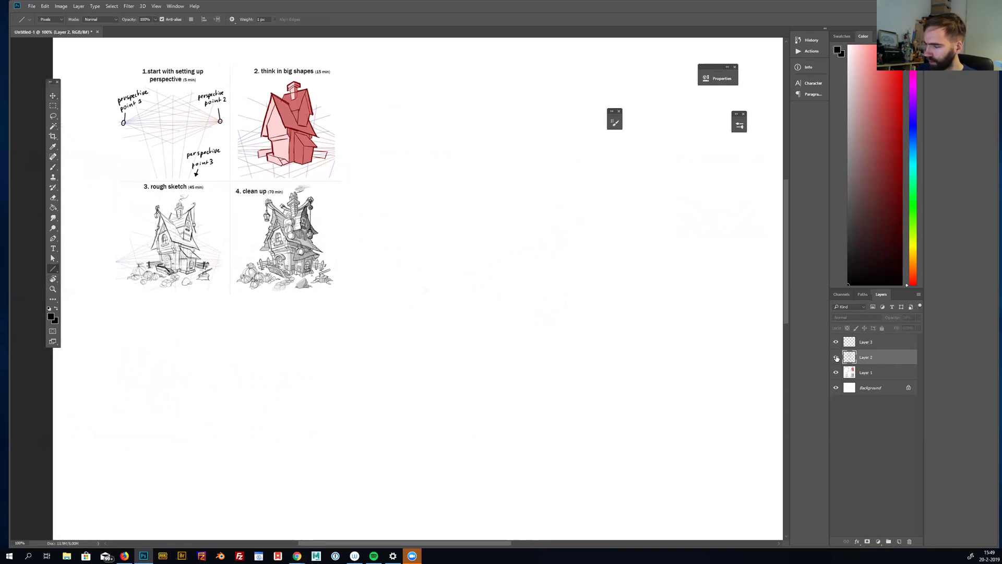
pyautogui.click(837, 357)
# Step: Draw a long black horizontal horizon line on the empty top layer and position it just below the base of the roof
pyautogui.click(849, 342)
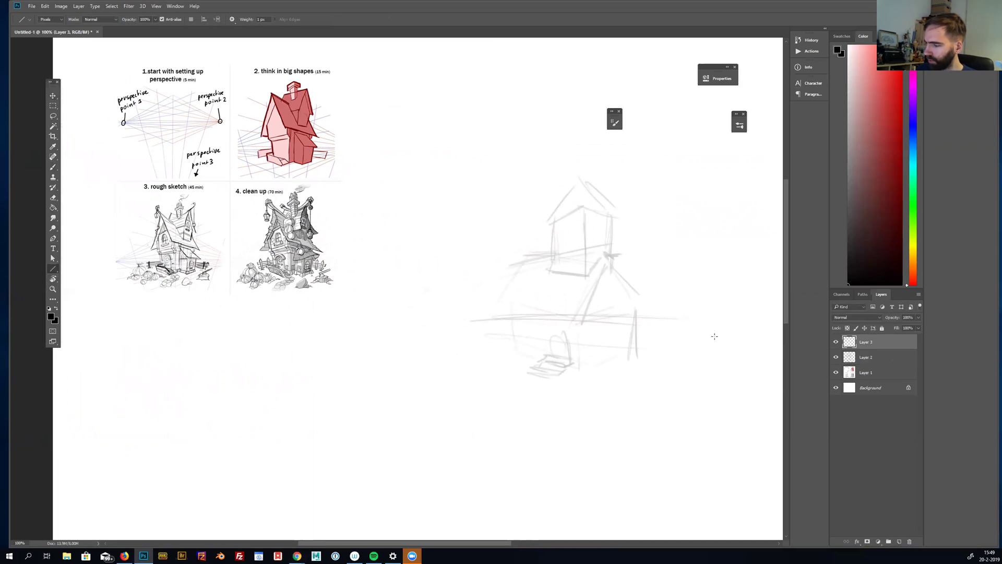
pyautogui.moveTo(743, 310)
pyautogui.mouseDown()
pyautogui.moveTo(212, 331)
pyautogui.moveTo(197, 347)
pyautogui.moveTo(71, 352)
pyautogui.moveTo(127, 355)
pyautogui.mouseUp()
pyautogui.press('v')
pyautogui.moveTo(577, 363); pyautogui.dragTo(652, 375)
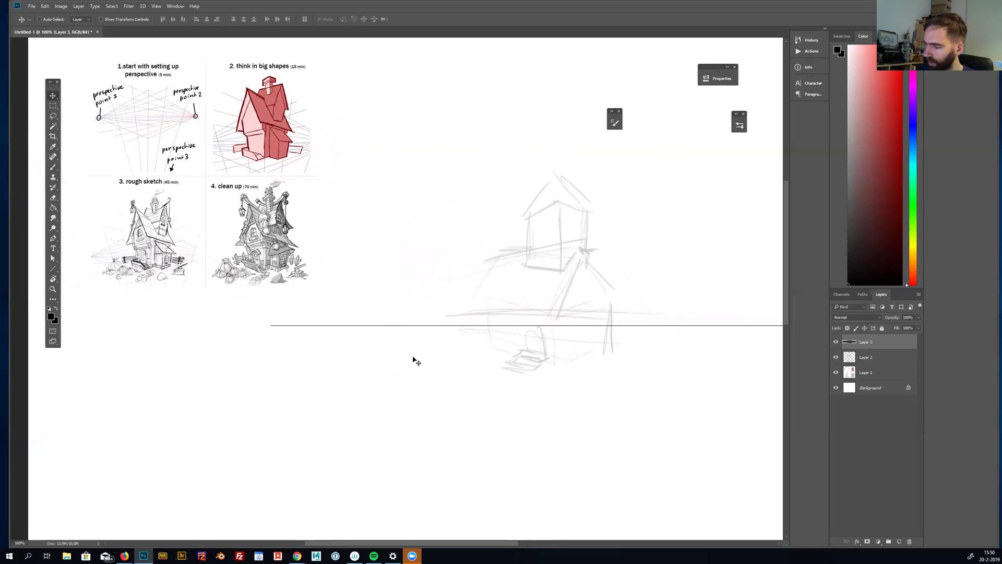
pyautogui.moveTo(725, 393); pyautogui.dragTo(666, 405)
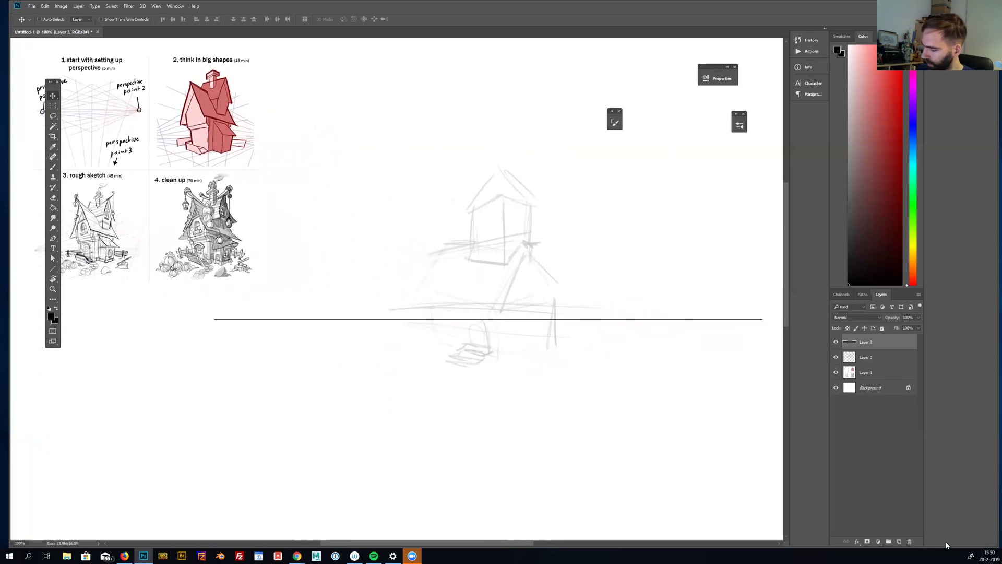
# Step: On a new layer, draw six black perspective lines fanning across the house from a vanishing point on the horizon's left side
pyautogui.click(899, 542)
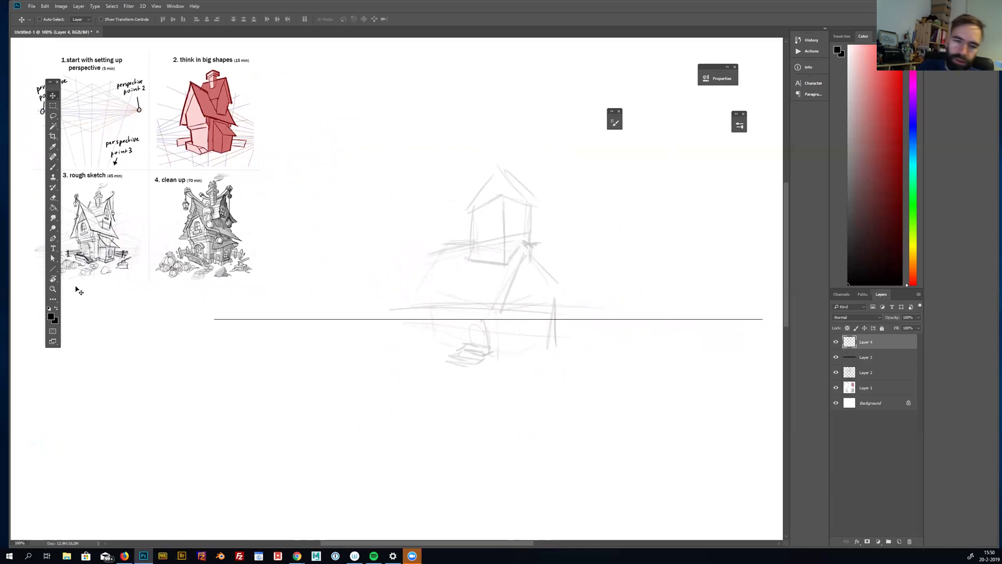
pyautogui.click(52, 269)
pyautogui.moveTo(548, 360); pyautogui.dragTo(624, 374)
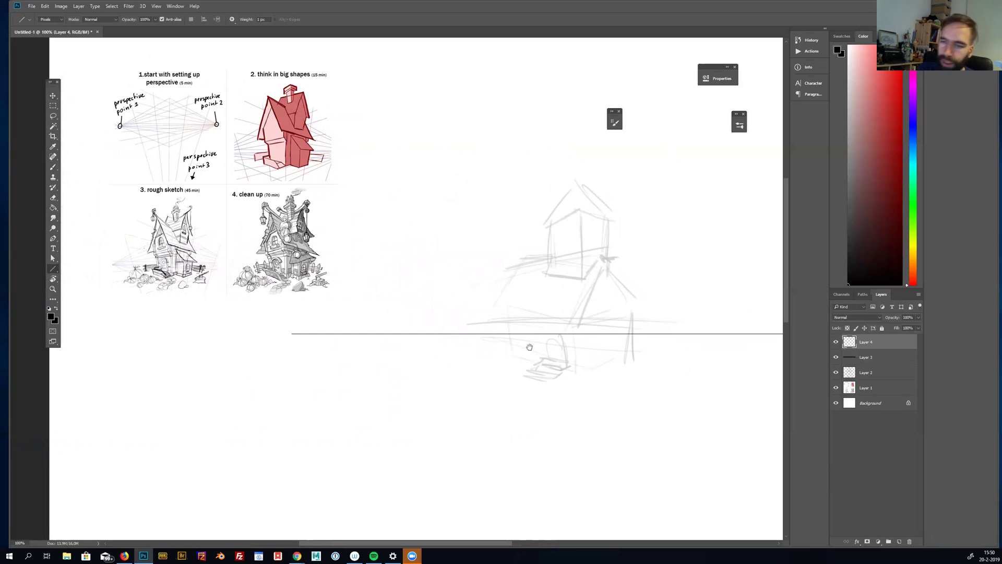
pyautogui.moveTo(529, 347); pyautogui.dragTo(504, 343)
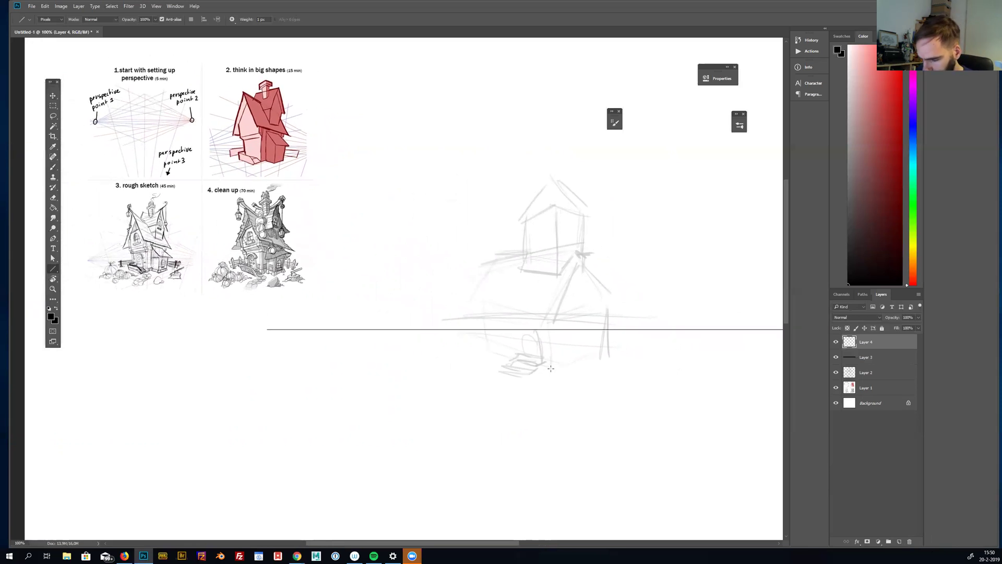
pyautogui.moveTo(552, 370); pyautogui.dragTo(347, 329)
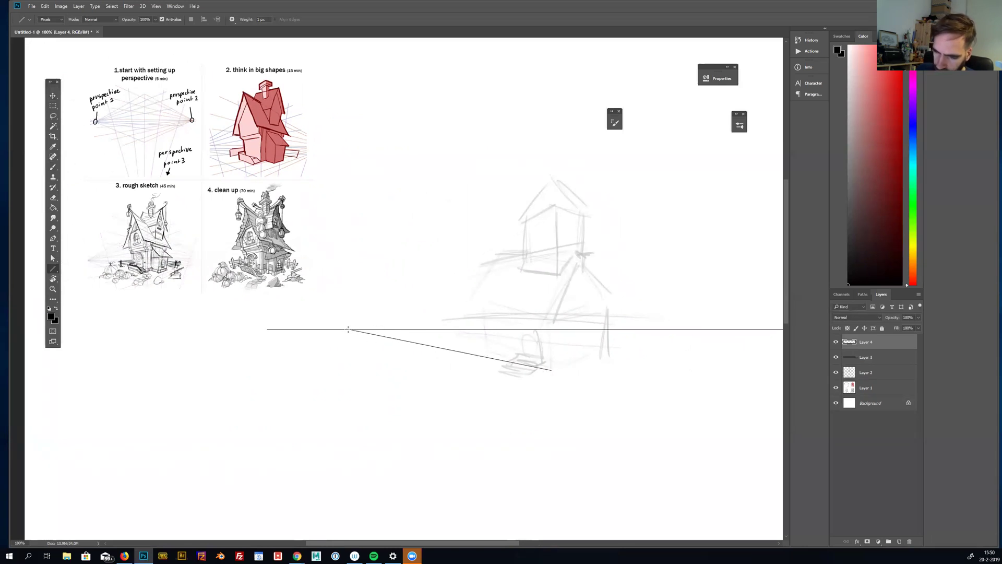
pyautogui.moveTo(347, 329)
pyautogui.mouseDown()
pyautogui.moveTo(562, 290)
pyautogui.moveTo(560, 308)
pyautogui.moveTo(463, 286)
pyautogui.moveTo(593, 264)
pyautogui.moveTo(428, 292)
pyautogui.moveTo(614, 211)
pyautogui.moveTo(430, 270)
pyautogui.moveTo(583, 167)
pyautogui.mouseUp()
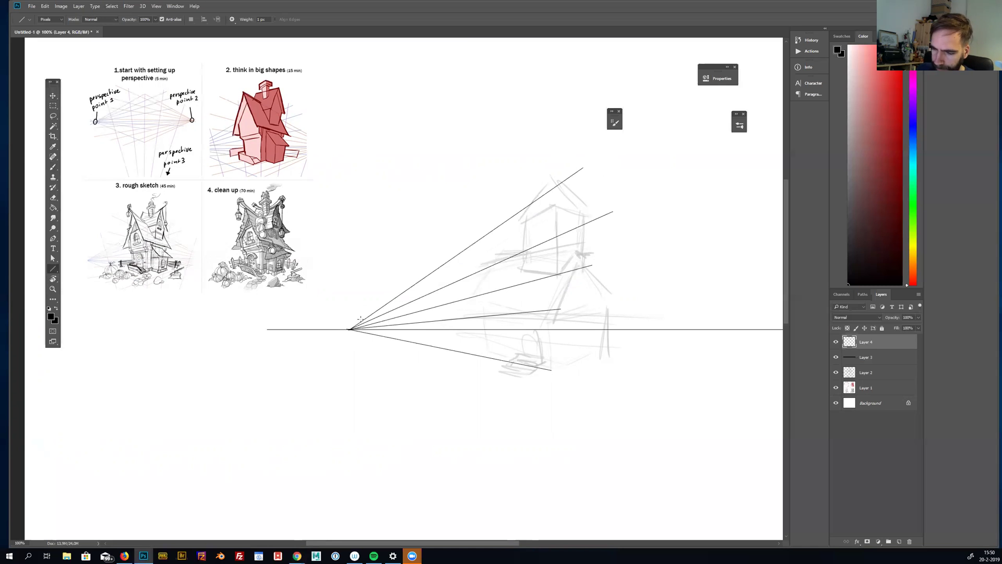
pyautogui.moveTo(349, 329); pyautogui.dragTo(577, 421)
# Step: Set the colour to light violet-blue and draw perspective lines fanning across the house from a vanishing point on the horizon's right side
pyautogui.moveTo(639, 401); pyautogui.dragTo(570, 398)
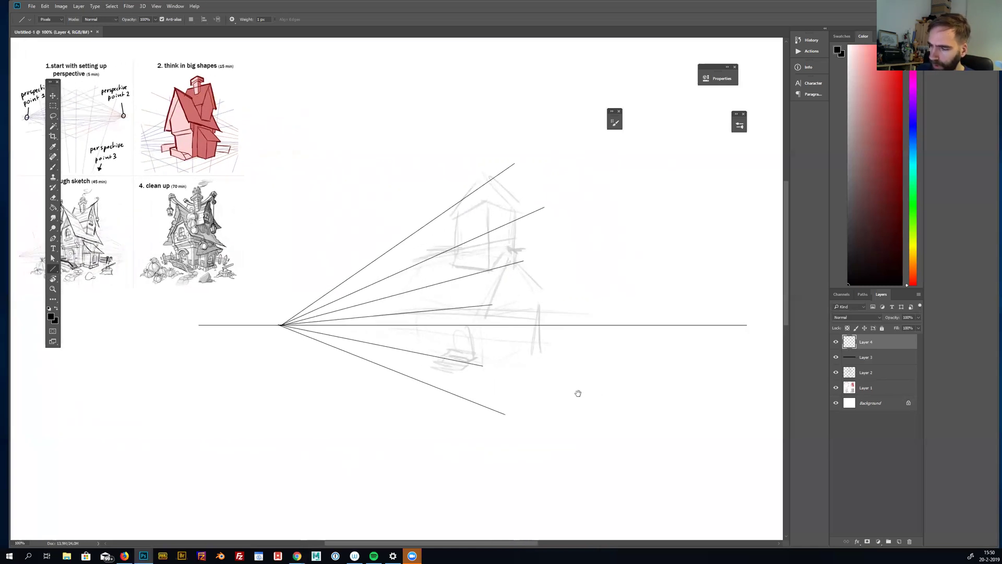
pyautogui.click(912, 120)
pyautogui.click(874, 68)
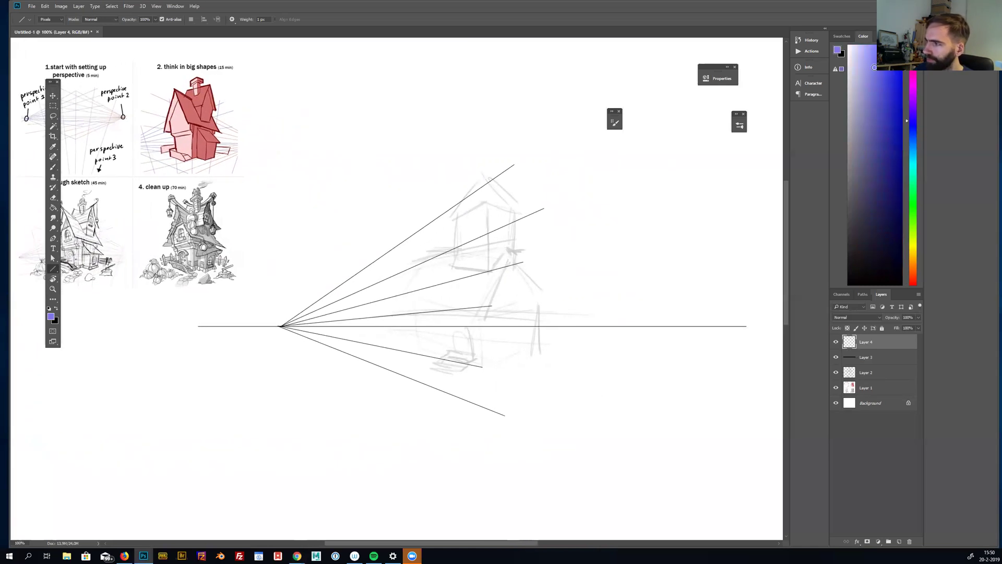
pyautogui.moveTo(580, 349); pyautogui.dragTo(576, 347)
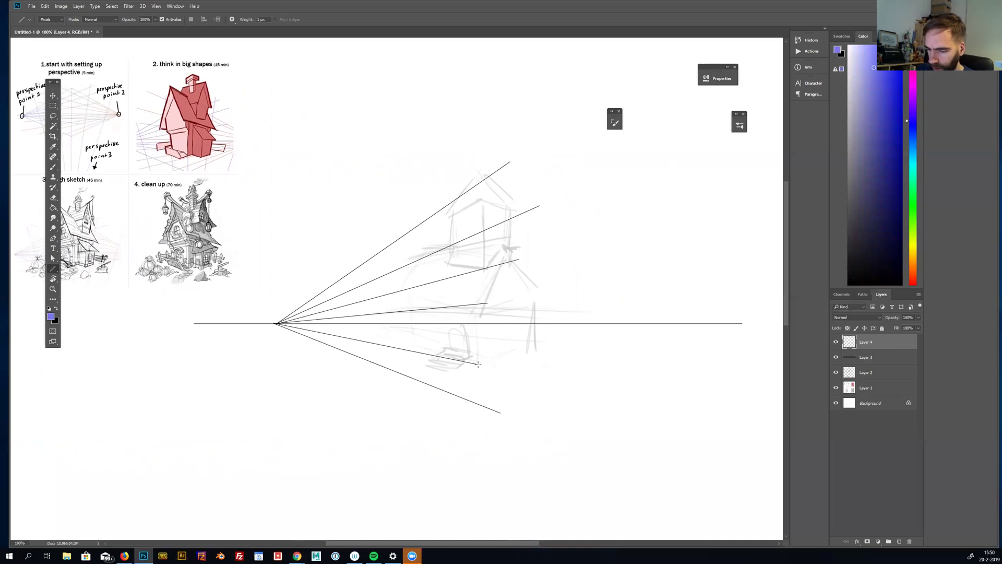
pyautogui.moveTo(479, 363)
pyautogui.mouseDown()
pyautogui.moveTo(629, 324)
pyautogui.moveTo(406, 469)
pyautogui.mouseUp()
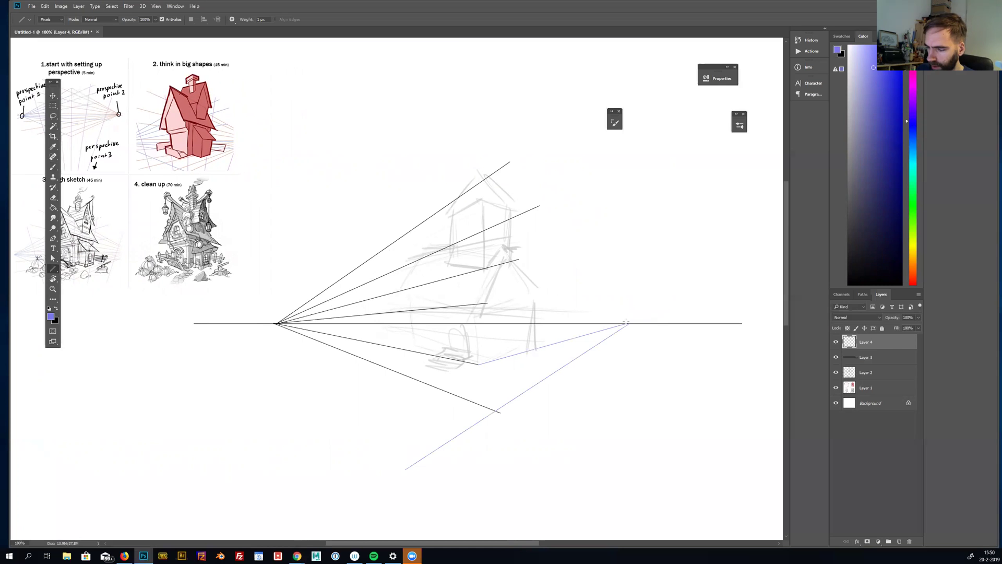
pyautogui.moveTo(629, 324)
pyautogui.mouseDown()
pyautogui.moveTo(402, 335)
pyautogui.moveTo(565, 307)
pyautogui.moveTo(441, 290)
pyautogui.mouseUp()
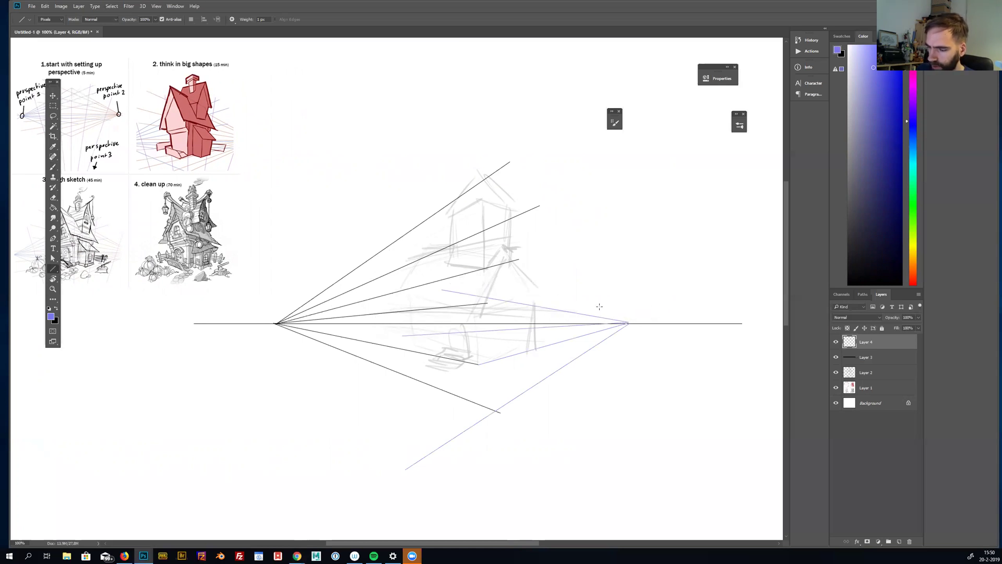
pyautogui.moveTo(629, 322); pyautogui.dragTo(466, 241)
pyautogui.moveTo(627, 320); pyautogui.dragTo(451, 173)
pyautogui.moveTo(626, 323); pyautogui.dragTo(481, 111)
# Step: On a new layer, draw five light purple, near-vertical perspective lines through the house from a third vanishing point far below the horizon
pyautogui.moveTo(664, 346); pyautogui.dragTo(693, 355)
pyautogui.moveTo(630, 381); pyautogui.dragTo(598, 344)
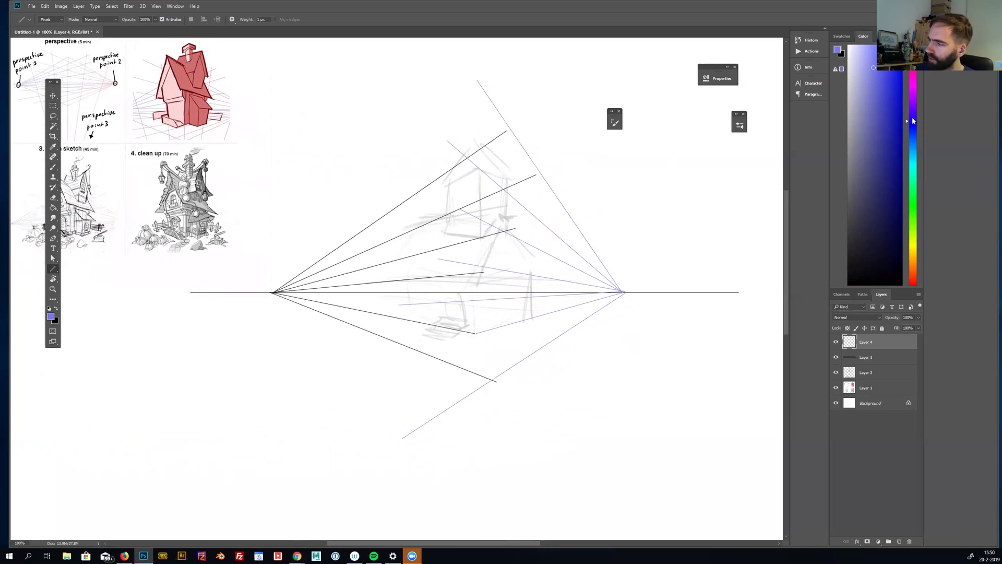
pyautogui.click(911, 85)
pyautogui.click(899, 541)
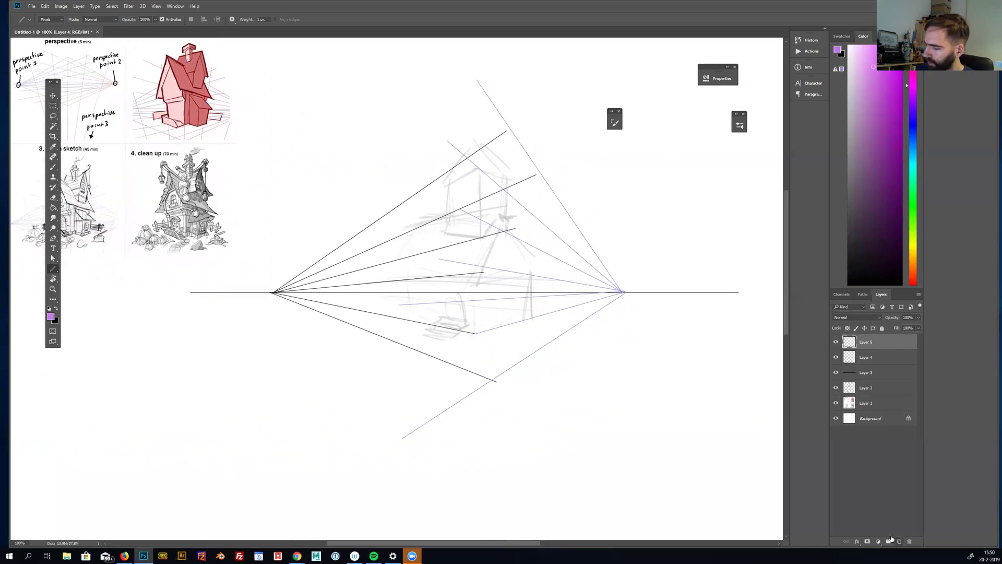
pyautogui.moveTo(575, 405); pyautogui.dragTo(507, 322)
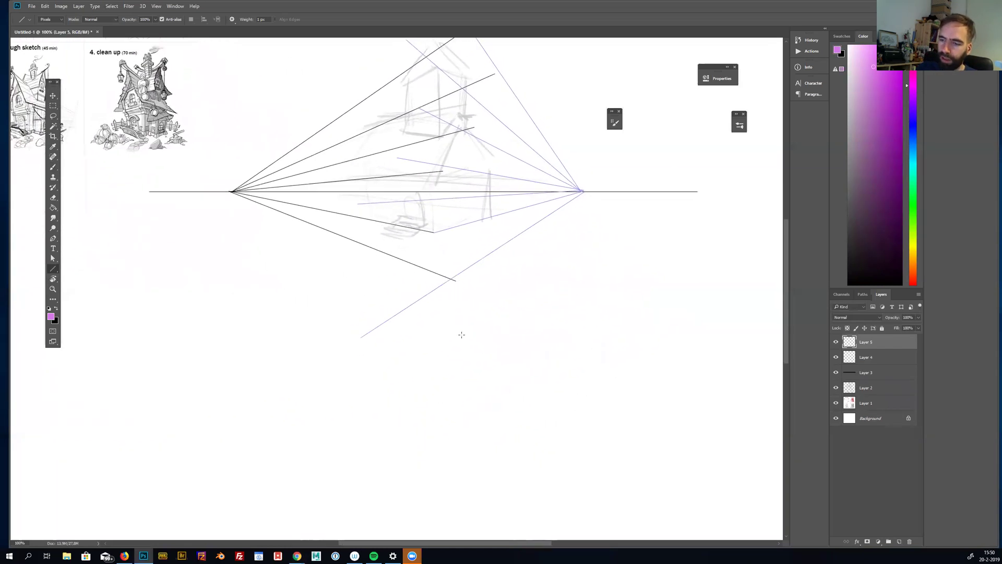
pyautogui.moveTo(427, 406); pyautogui.dragTo(336, 56)
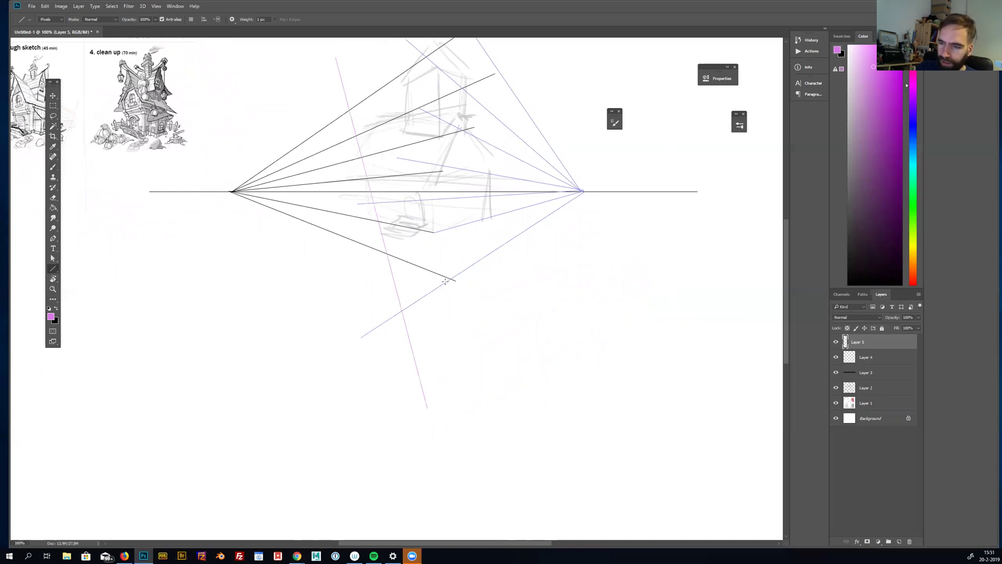
pyautogui.hotkey('ctrl', 'z')
pyautogui.scroll(-1, 448, 288)
pyautogui.moveTo(443, 453)
pyautogui.mouseDown()
pyautogui.moveTo(373, 101)
pyautogui.moveTo(370, 109)
pyautogui.mouseUp()
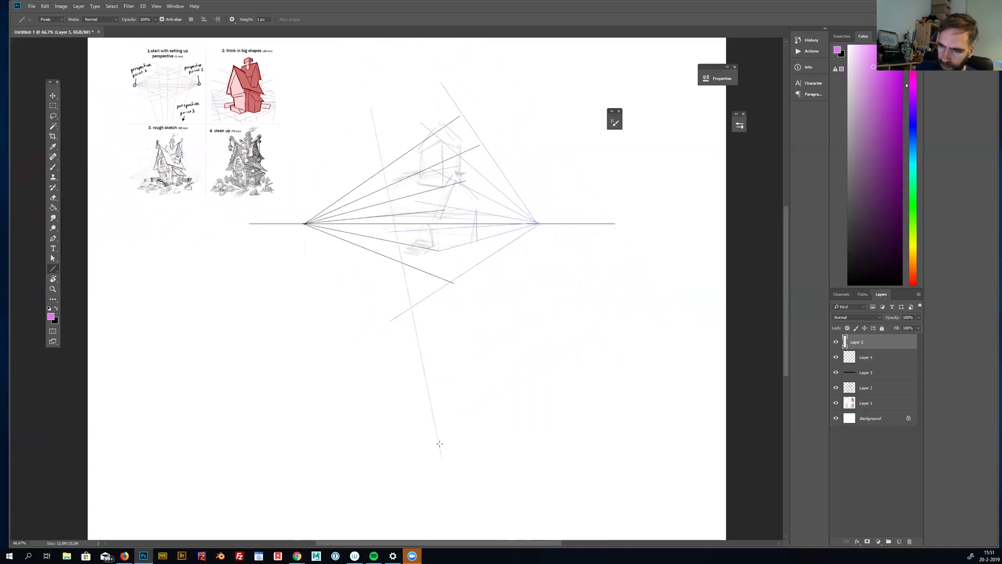
pyautogui.moveTo(441, 458); pyautogui.dragTo(476, 79)
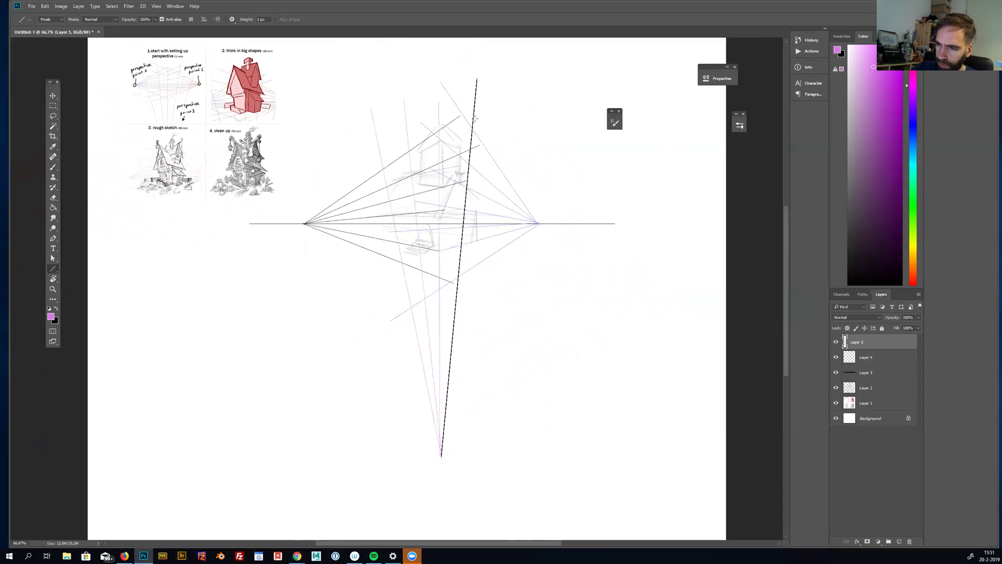
pyautogui.moveTo(441, 457); pyautogui.dragTo(522, 81)
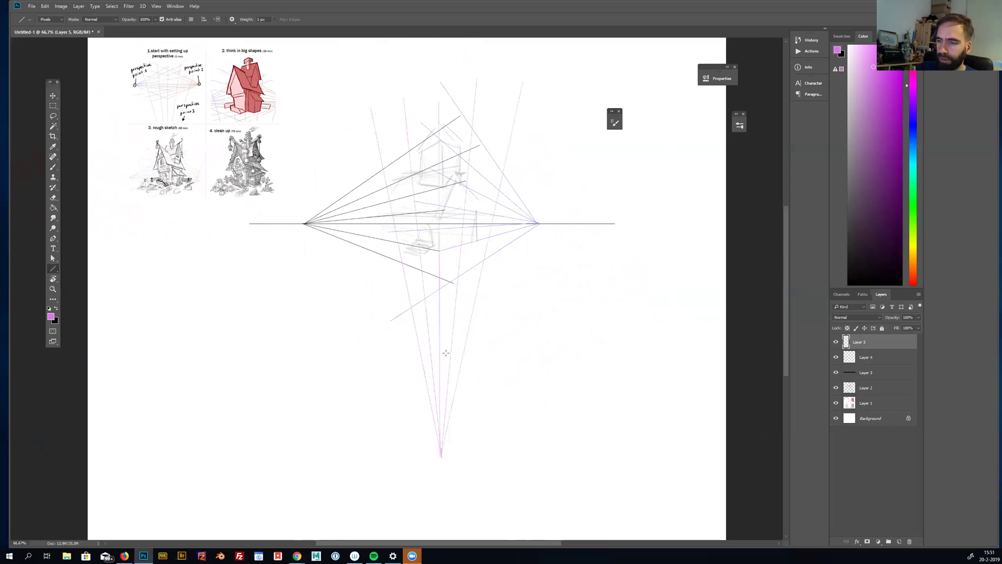
# Step: Lower the opacity of the house sketch layer to 9%
pyautogui.keyDown('ctrl'); pyautogui.click(453, 279); pyautogui.keyUp('ctrl')
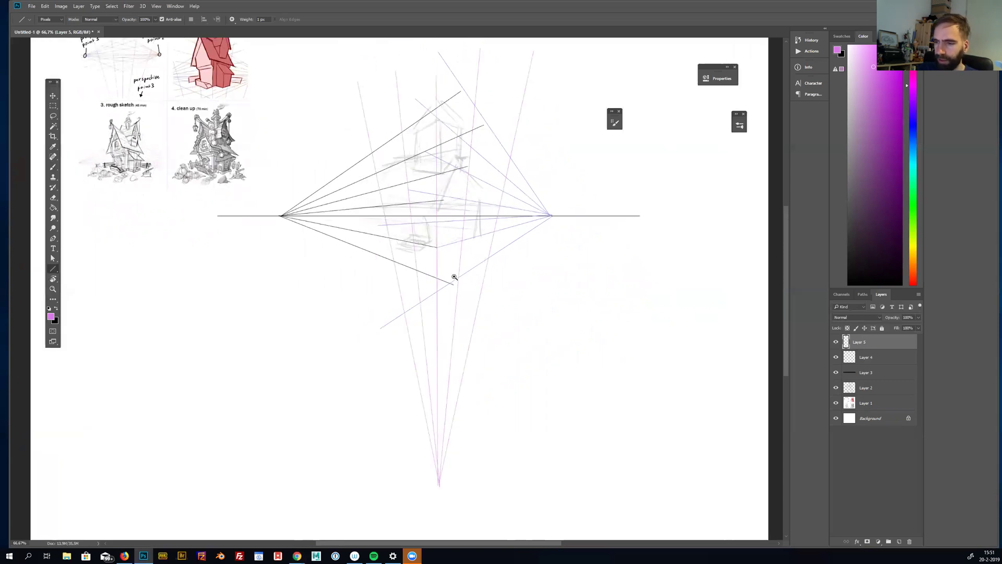
pyautogui.moveTo(449, 277); pyautogui.dragTo(507, 362)
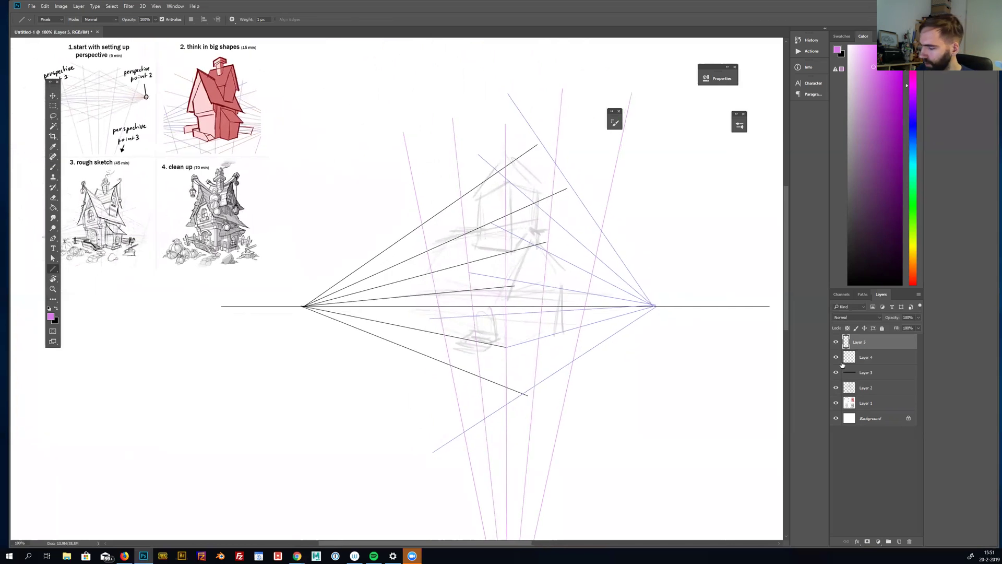
pyautogui.click(836, 388)
pyautogui.click(835, 388)
pyautogui.click(856, 387)
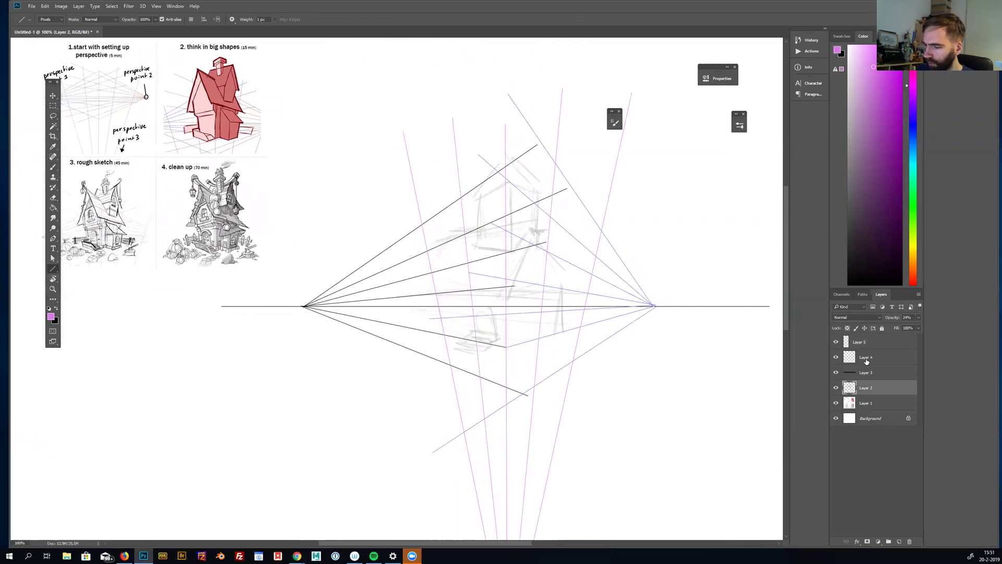
pyautogui.click(920, 318)
pyautogui.moveTo(890, 327); pyautogui.dragTo(886, 329)
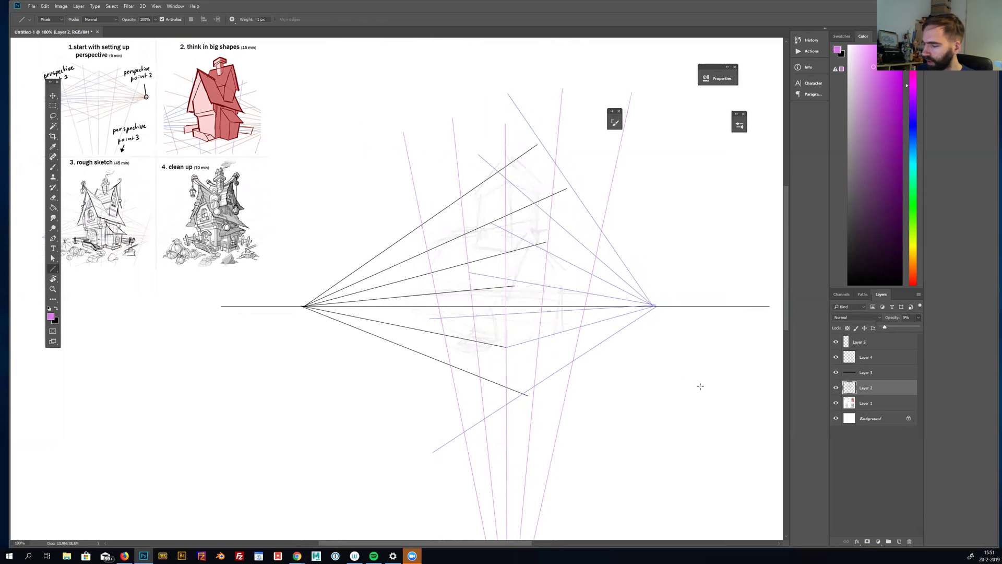
# Step: On a new layer above the house sketch, brush in the left front wall's bottom edge in black
pyautogui.press('b')
pyautogui.click(899, 541)
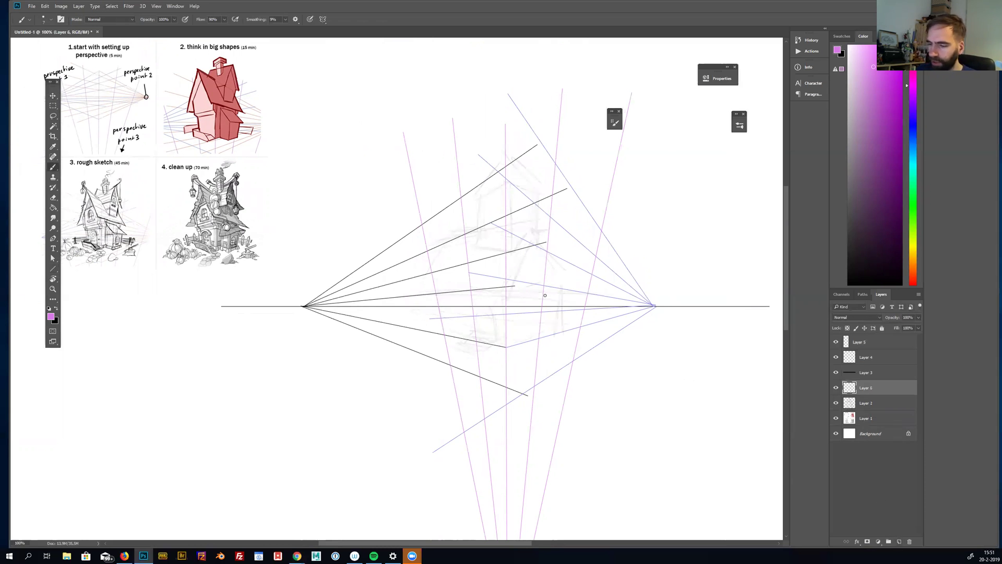
pyautogui.press('d')
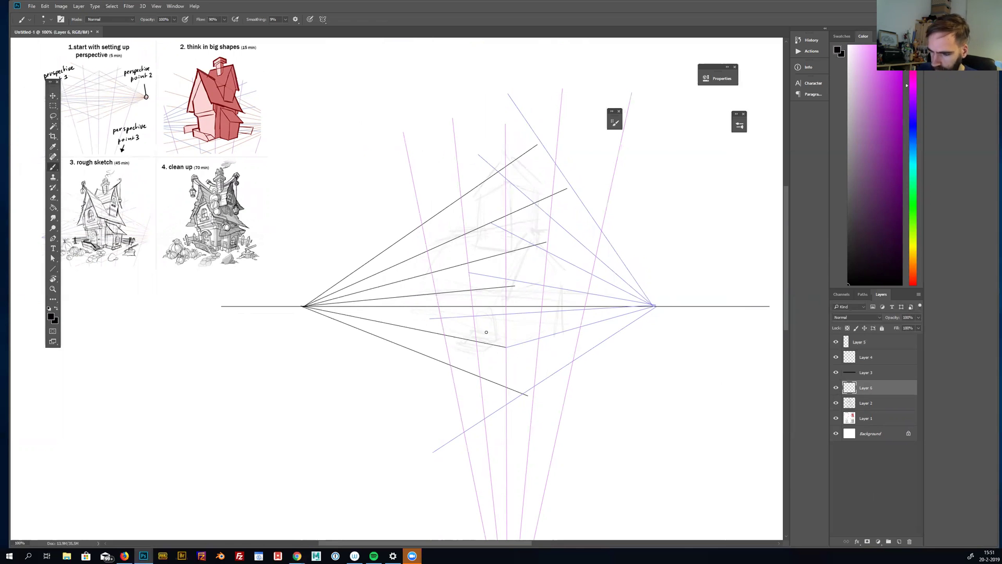
pyautogui.moveTo(444, 341); pyautogui.dragTo(505, 360)
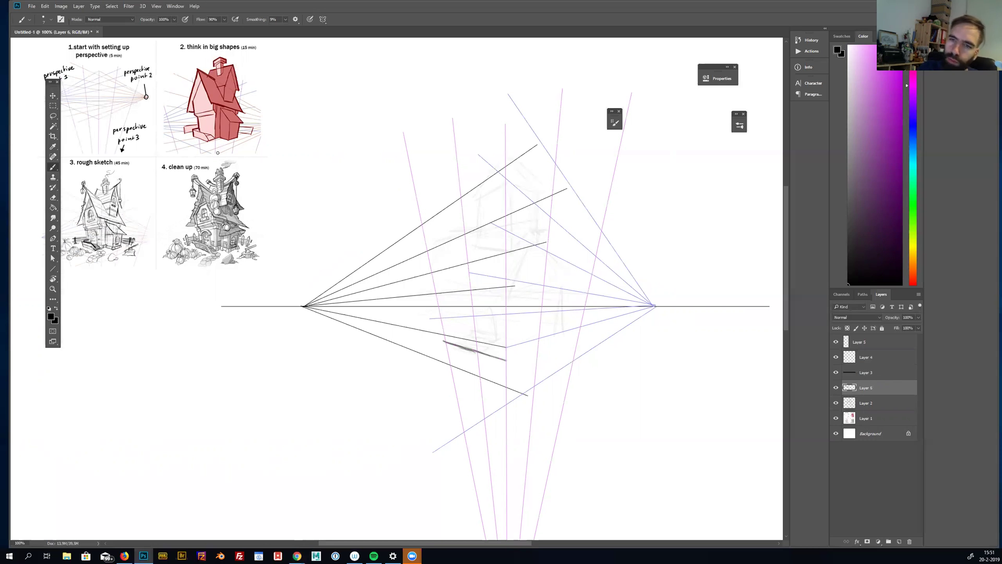
# Step: Set the brush colour to crimson and draw the house's lower storey as a two-walled box following the perspective lines
pyautogui.click(905, 90)
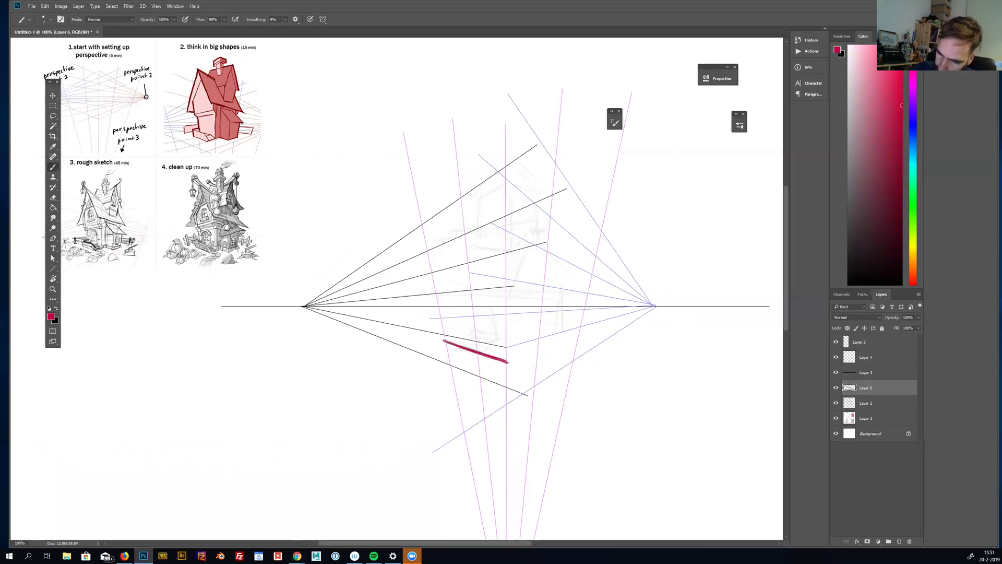
pyautogui.moveTo(444, 342)
pyautogui.mouseDown()
pyautogui.moveTo(435, 280)
pyautogui.moveTo(502, 258)
pyautogui.moveTo(505, 347)
pyautogui.moveTo(526, 356)
pyautogui.moveTo(573, 340)
pyautogui.mouseUp()
pyautogui.moveTo(486, 291)
pyautogui.mouseDown()
pyautogui.moveTo(437, 297)
pyautogui.moveTo(510, 289)
pyautogui.moveTo(474, 271)
pyautogui.moveTo(557, 287)
pyautogui.moveTo(574, 297)
pyautogui.moveTo(568, 343)
pyautogui.mouseUp()
# Step: Shrink the eraser and trim the thick far-right edge of the lower storey box to a thinner line
pyautogui.press('e')
pyautogui.press('[')
pyautogui.press('[')
pyautogui.press('[')
pyautogui.press('[')
pyautogui.press('[')
pyautogui.press('[')
pyautogui.press('[')
pyautogui.press('[')
pyautogui.press('[')
pyautogui.press('[')
pyautogui.press('[')
pyautogui.press('b')
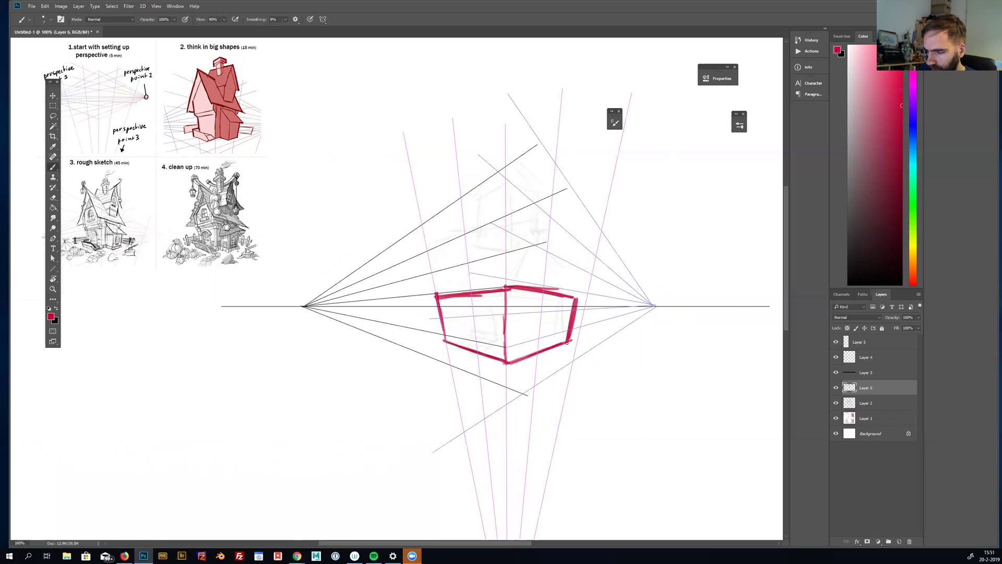
pyautogui.press('e')
pyautogui.press('b')
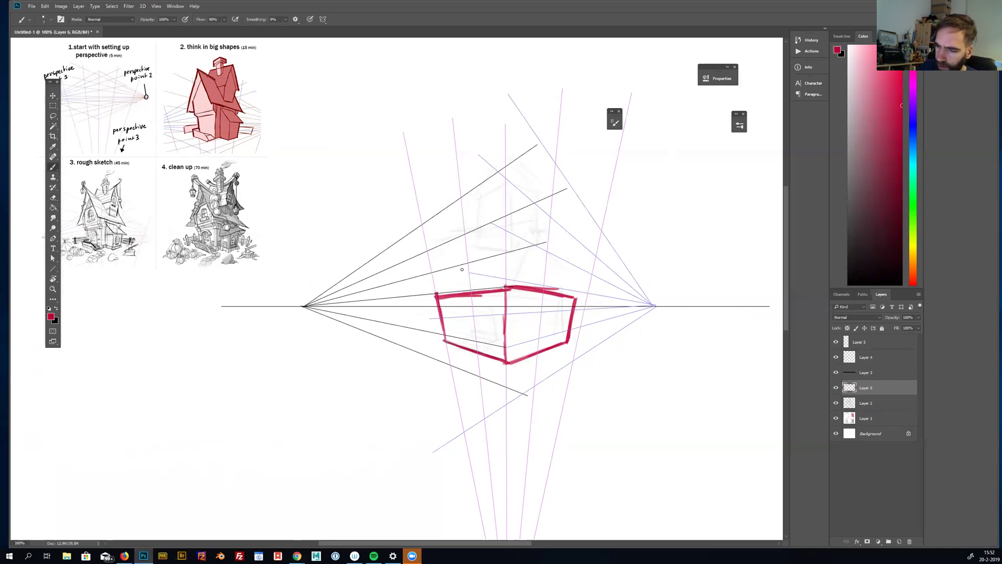
# Step: Sketch the main roof on the box: a pointed gable over the right wall, a ridge line, and a left slope with overhanging eaves
pyautogui.moveTo(435, 300)
pyautogui.mouseDown()
pyautogui.moveTo(505, 295)
pyautogui.moveTo(554, 228)
pyautogui.moveTo(547, 291)
pyautogui.mouseUp()
pyautogui.moveTo(554, 230); pyautogui.dragTo(574, 285)
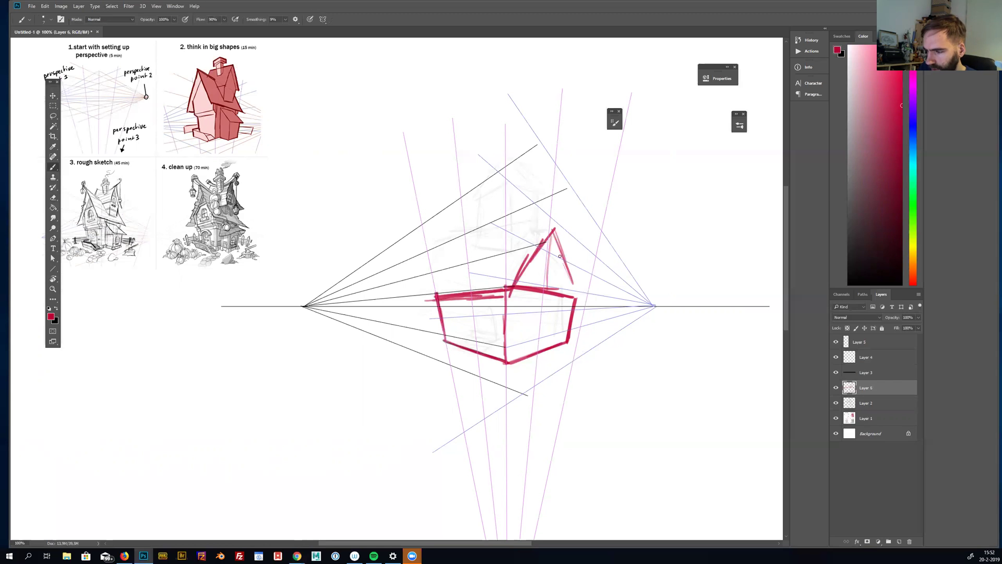
pyautogui.moveTo(557, 251); pyautogui.dragTo(579, 300)
pyautogui.moveTo(554, 228); pyautogui.dragTo(588, 307)
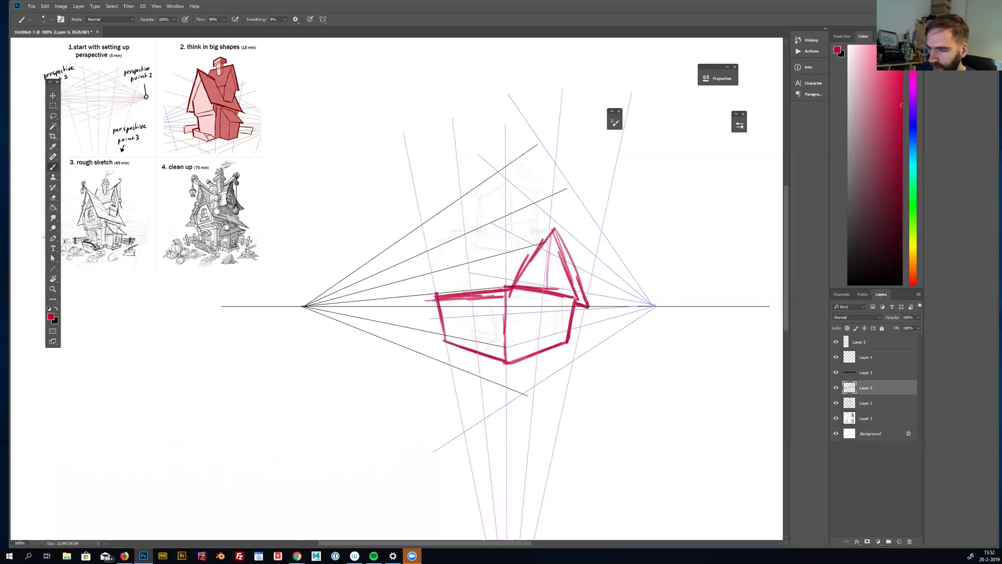
pyautogui.moveTo(552, 230)
pyautogui.mouseDown()
pyautogui.moveTo(452, 264)
pyautogui.moveTo(427, 297)
pyautogui.mouseUp()
pyautogui.moveTo(460, 256); pyautogui.dragTo(428, 297)
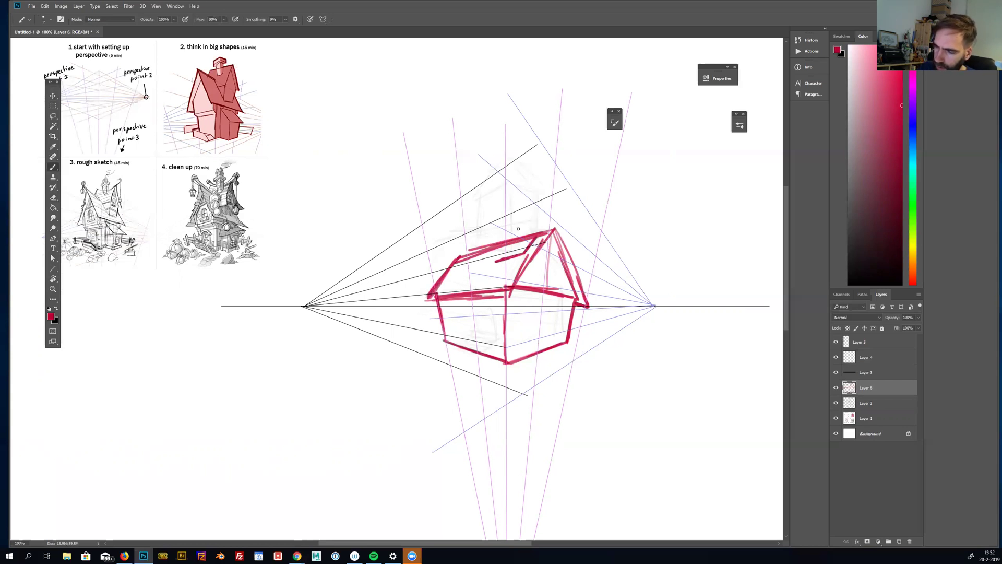
# Step: Draw a narrow two-walled tower rising from the main roof, with its top edges following the perspective lines
pyautogui.moveTo(523, 251); pyautogui.dragTo(525, 179)
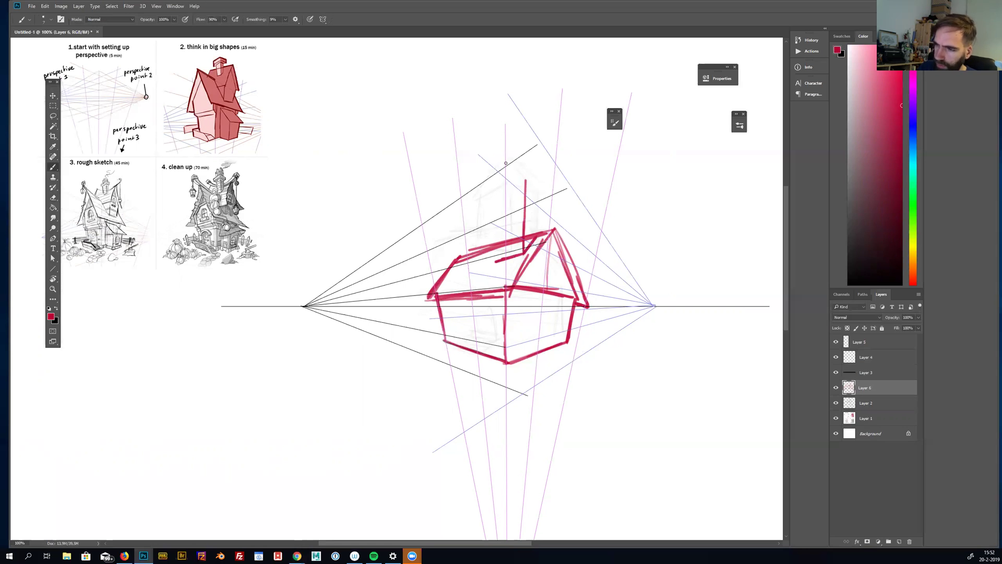
pyautogui.moveTo(493, 220)
pyautogui.mouseDown()
pyautogui.moveTo(496, 189)
pyautogui.moveTo(526, 182)
pyautogui.mouseUp()
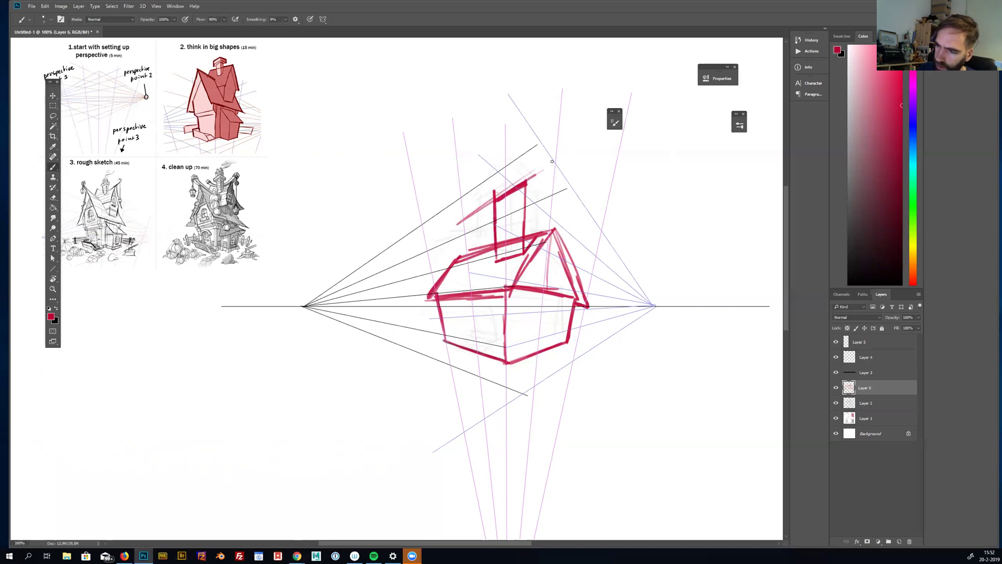
pyautogui.moveTo(529, 183)
pyautogui.mouseDown()
pyautogui.moveTo(559, 203)
pyautogui.moveTo(551, 209)
pyautogui.mouseUp()
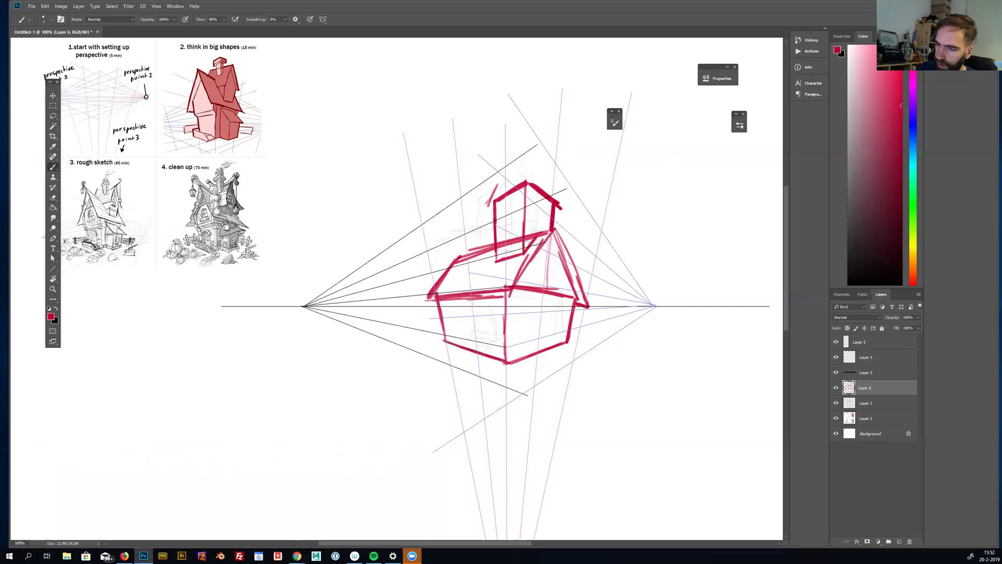
# Step: Sketch a pointed roof on the tower, with its gable over the left wall and a slope over the right wall
pyautogui.moveTo(484, 207); pyautogui.dragTo(518, 168)
pyautogui.hotkey('ctrl', 'z')
pyautogui.moveTo(489, 204)
pyautogui.mouseDown()
pyautogui.moveTo(509, 154)
pyautogui.moveTo(561, 207)
pyautogui.mouseUp()
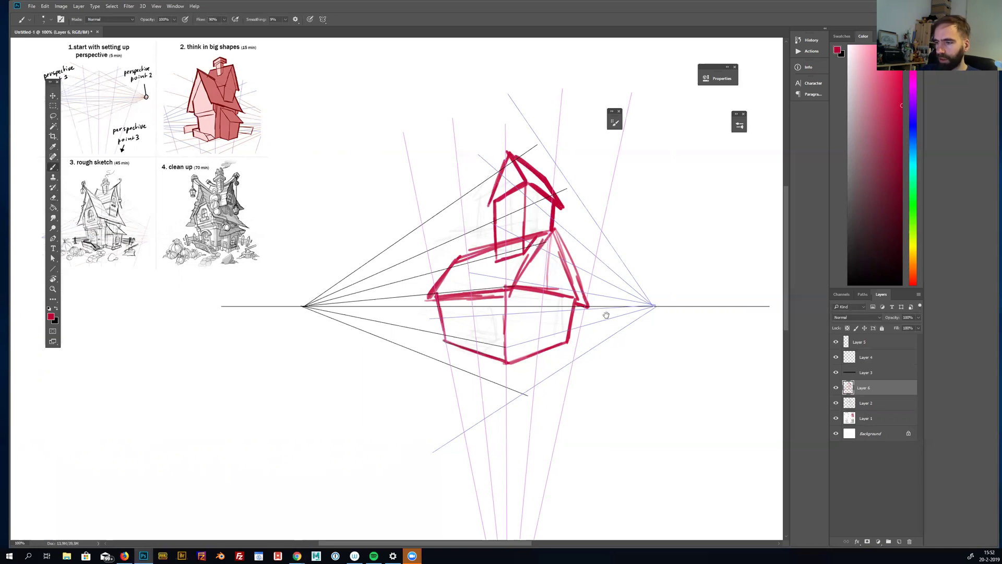
# Step: Thicken the tower roof with overhanging edges on both sides and add a vertical centre line through its left gable
pyautogui.moveTo(606, 315); pyautogui.dragTo(637, 320)
pyautogui.moveTo(532, 158); pyautogui.dragTo(513, 208)
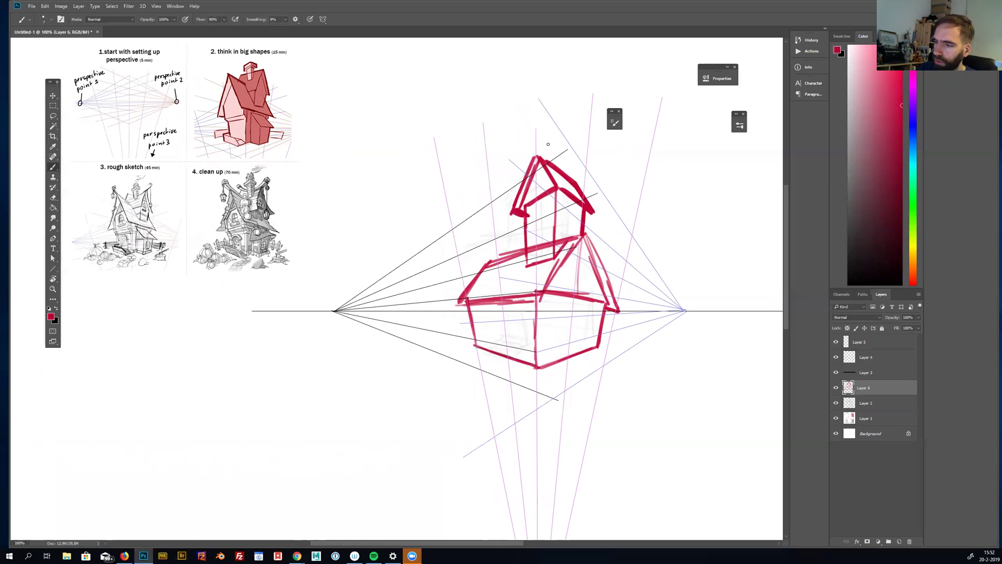
pyautogui.moveTo(539, 153)
pyautogui.mouseDown()
pyautogui.moveTo(580, 178)
pyautogui.moveTo(580, 212)
pyautogui.moveTo(603, 225)
pyautogui.mouseUp()
pyautogui.moveTo(579, 179); pyautogui.dragTo(603, 221)
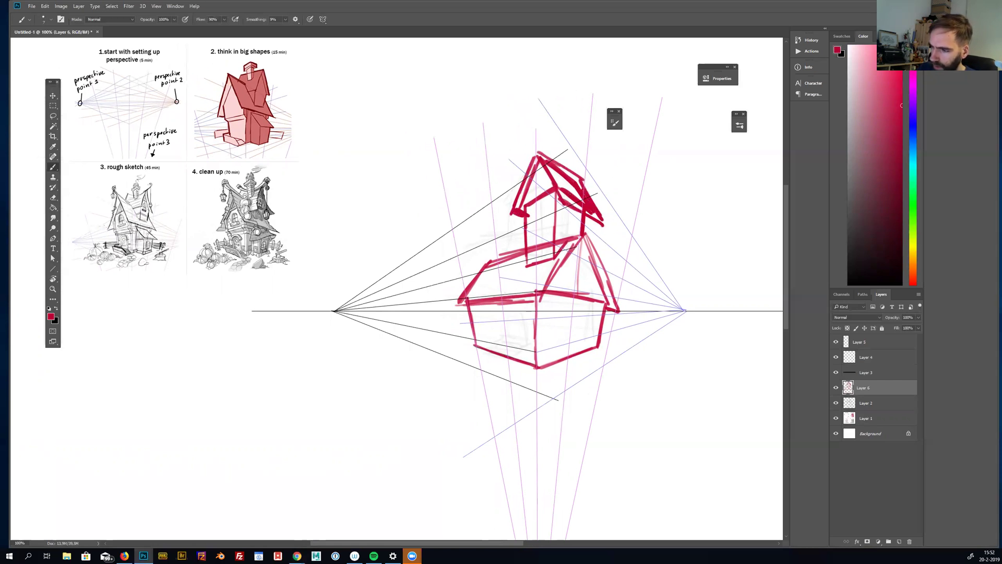
pyautogui.moveTo(524, 207); pyautogui.dragTo(540, 172)
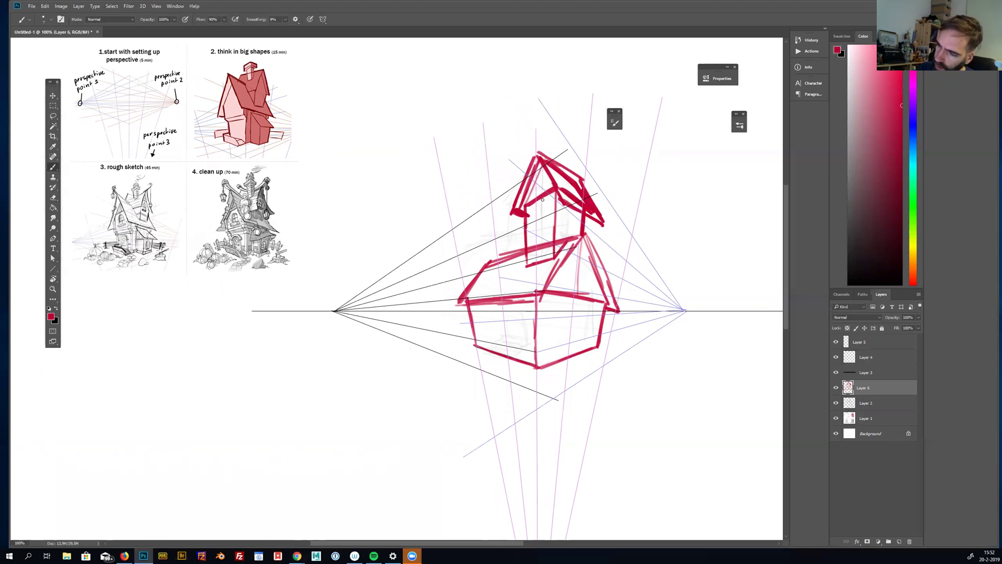
pyautogui.moveTo(541, 209); pyautogui.dragTo(543, 134)
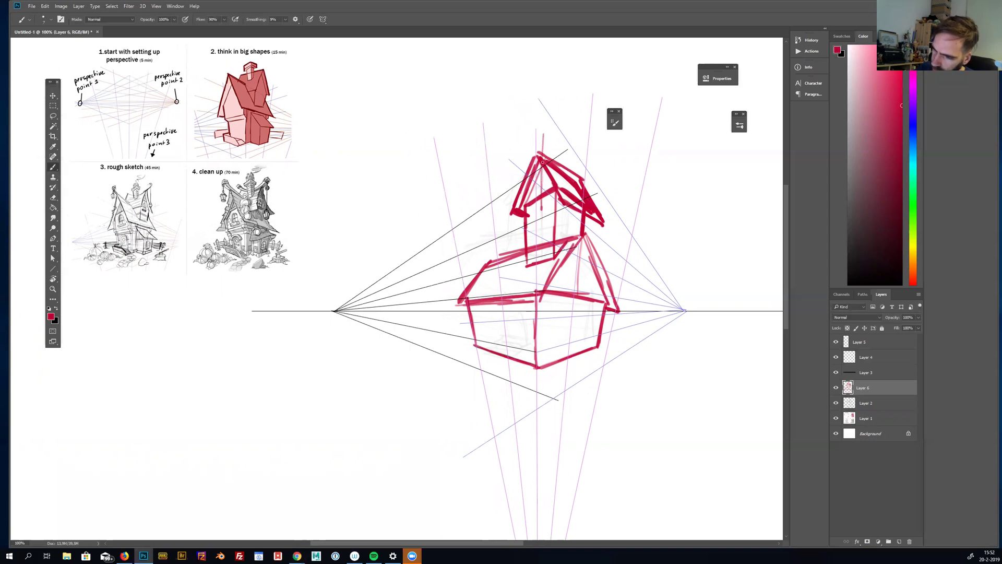
pyautogui.moveTo(535, 182); pyautogui.dragTo(526, 205)
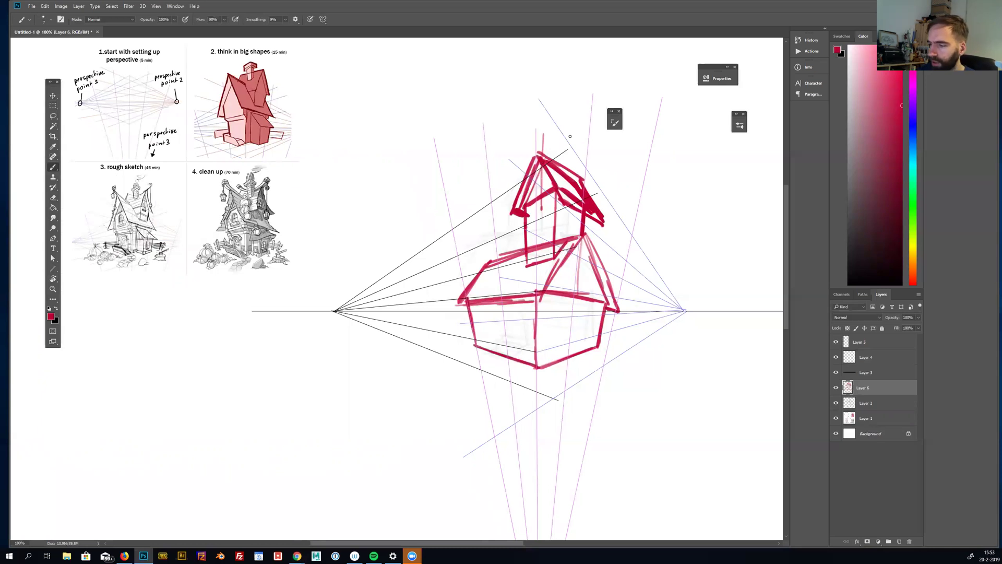
# Step: Add thickness to the main roof along its left end and around the right gable's overhang
pyautogui.moveTo(590, 312); pyautogui.dragTo(581, 312)
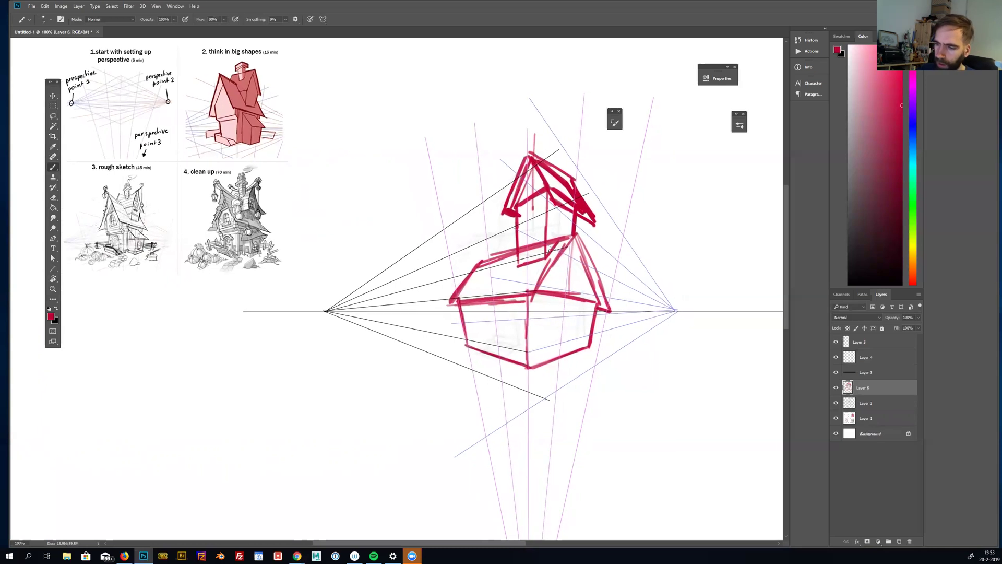
pyautogui.moveTo(514, 247)
pyautogui.mouseDown()
pyautogui.moveTo(482, 257)
pyautogui.moveTo(441, 304)
pyautogui.mouseUp()
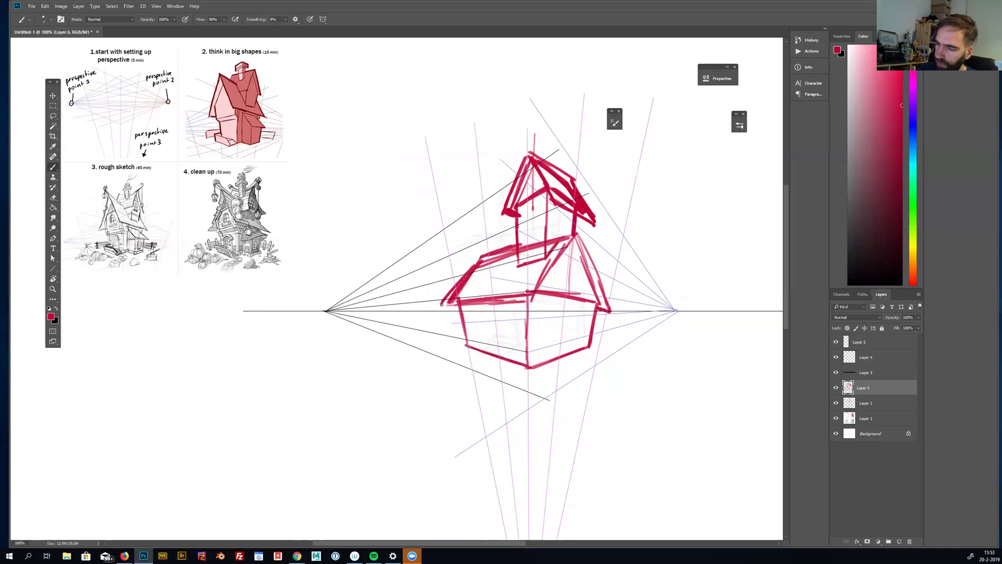
pyautogui.moveTo(579, 231)
pyautogui.mouseDown()
pyautogui.moveTo(613, 311)
pyautogui.moveTo(547, 275)
pyautogui.moveTo(534, 300)
pyautogui.mouseUp()
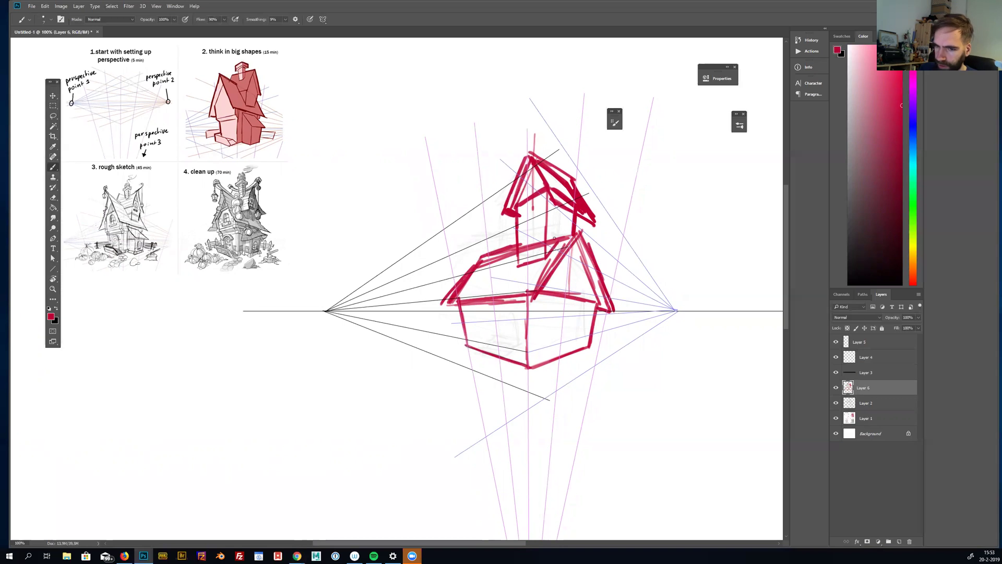
# Step: Sketch a door with front steps on the left wall, and a lower ledge line across the right wall beneath the gable
pyautogui.moveTo(500, 313)
pyautogui.mouseDown()
pyautogui.moveTo(517, 312)
pyautogui.moveTo(519, 353)
pyautogui.moveTo(470, 352)
pyautogui.moveTo(519, 364)
pyautogui.moveTo(502, 373)
pyautogui.moveTo(476, 364)
pyautogui.moveTo(499, 373)
pyautogui.moveTo(484, 364)
pyautogui.moveTo(496, 359)
pyautogui.mouseUp()
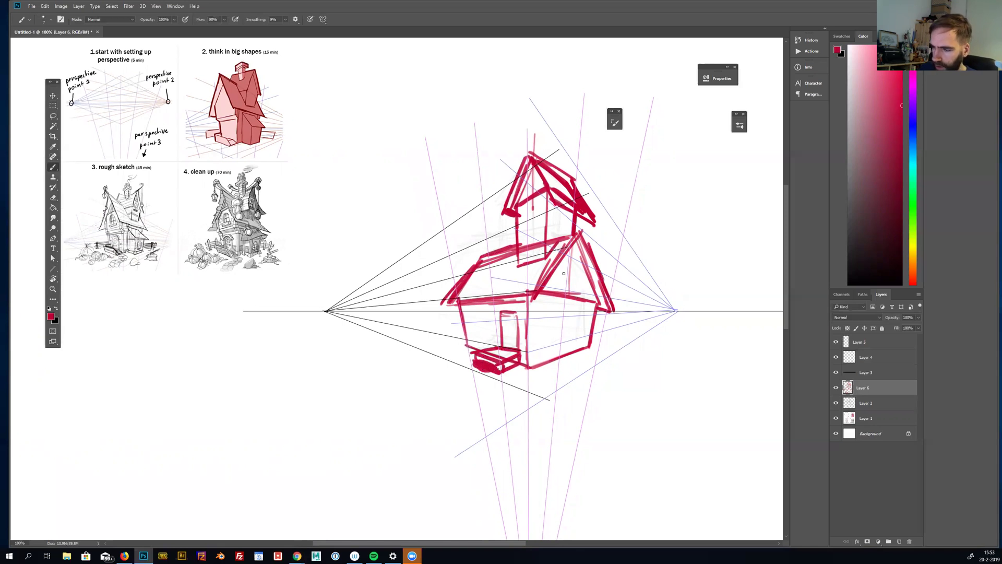
pyautogui.moveTo(531, 308)
pyautogui.mouseDown()
pyautogui.moveTo(595, 317)
pyautogui.moveTo(595, 308)
pyautogui.moveTo(587, 314)
pyautogui.mouseUp()
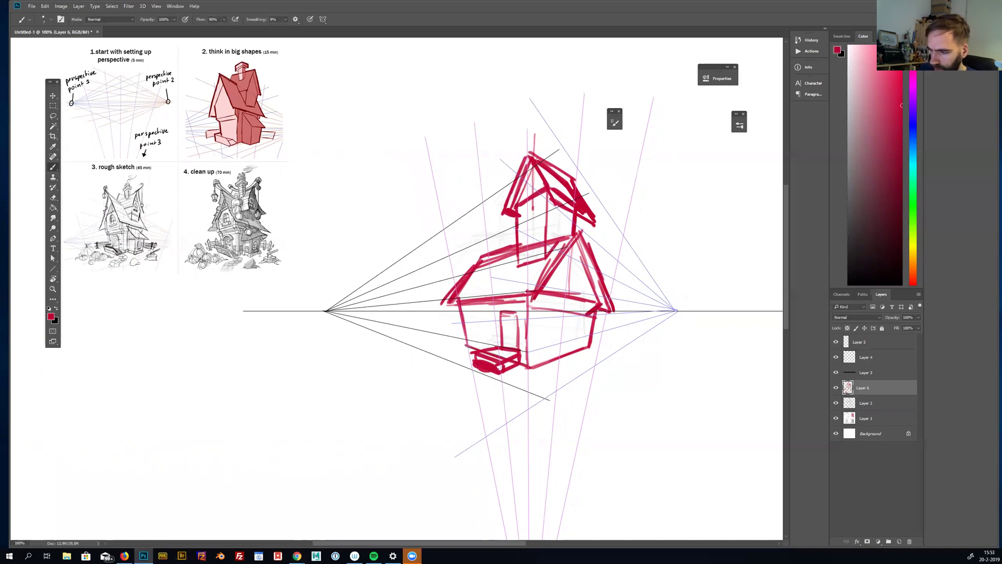
pyautogui.moveTo(532, 297); pyautogui.dragTo(525, 311)
pyautogui.press('e')
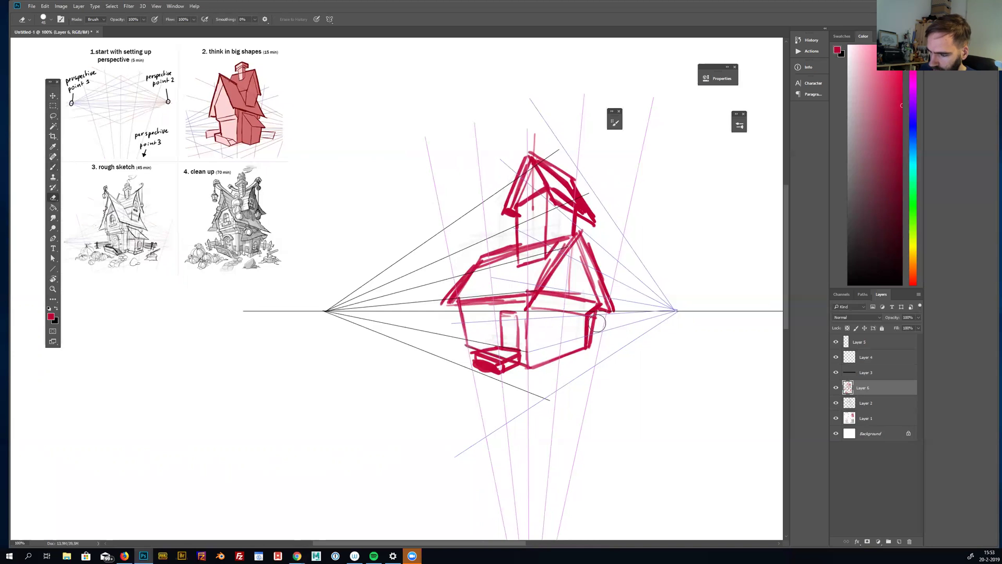
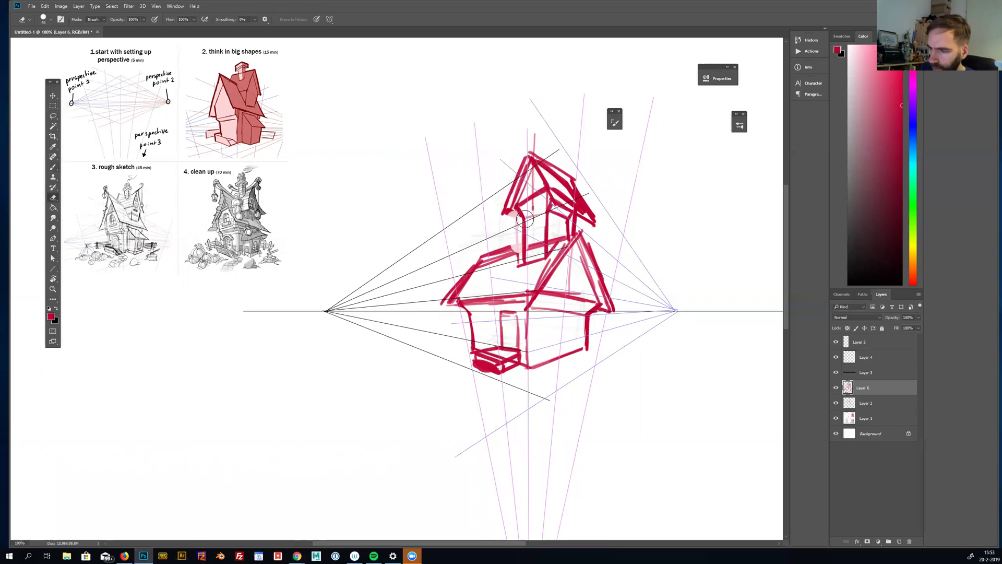
# Step: Erase the overlapping strokes on the tower walls and redraw the left wall edge narrower
pyautogui.moveTo(521, 210)
pyautogui.mouseDown()
pyautogui.moveTo(515, 266)
pyautogui.moveTo(544, 223)
pyautogui.moveTo(547, 250)
pyautogui.moveTo(545, 220)
pyautogui.moveTo(569, 238)
pyautogui.mouseUp()
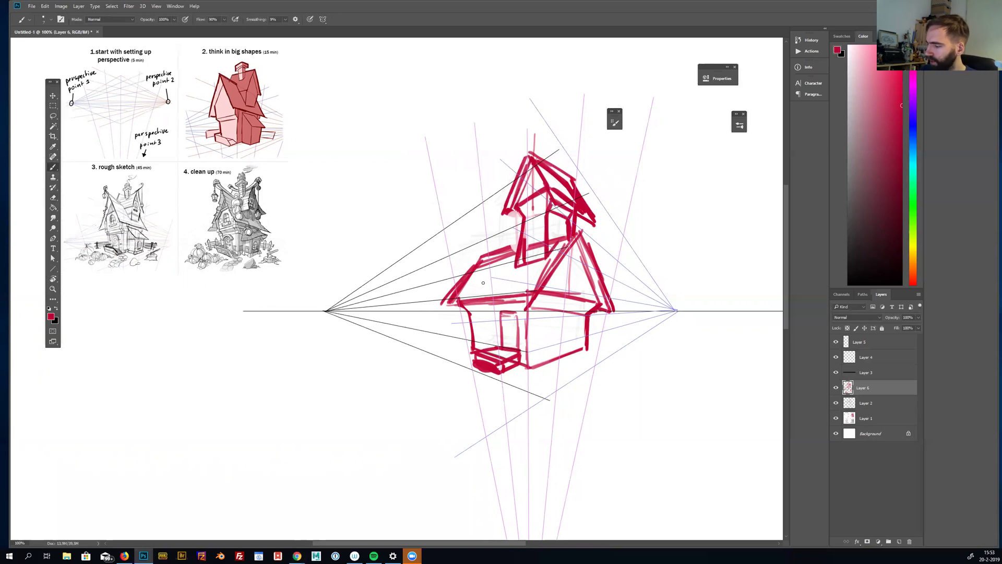
# Step: Identify the perspective lines on Layer 4 and lower that layer's opacity so they become faint
pyautogui.click(836, 357)
pyautogui.click(836, 358)
pyautogui.click(836, 358)
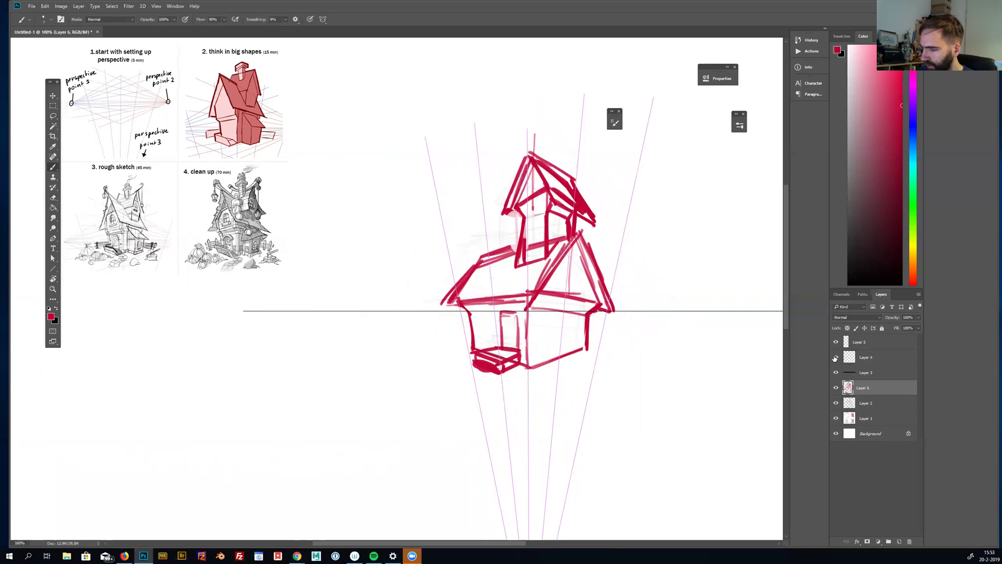
pyautogui.click(836, 357)
pyautogui.click(882, 357)
pyautogui.click(918, 320)
pyautogui.moveTo(917, 326); pyautogui.dragTo(886, 328)
# Step: Lower the opacity of Layer 6, the crimson house sketch, to 23%
pyautogui.click(836, 387)
pyautogui.click(836, 387)
pyautogui.click(858, 387)
pyautogui.click(918, 317)
pyautogui.moveTo(894, 327); pyautogui.dragTo(888, 328)
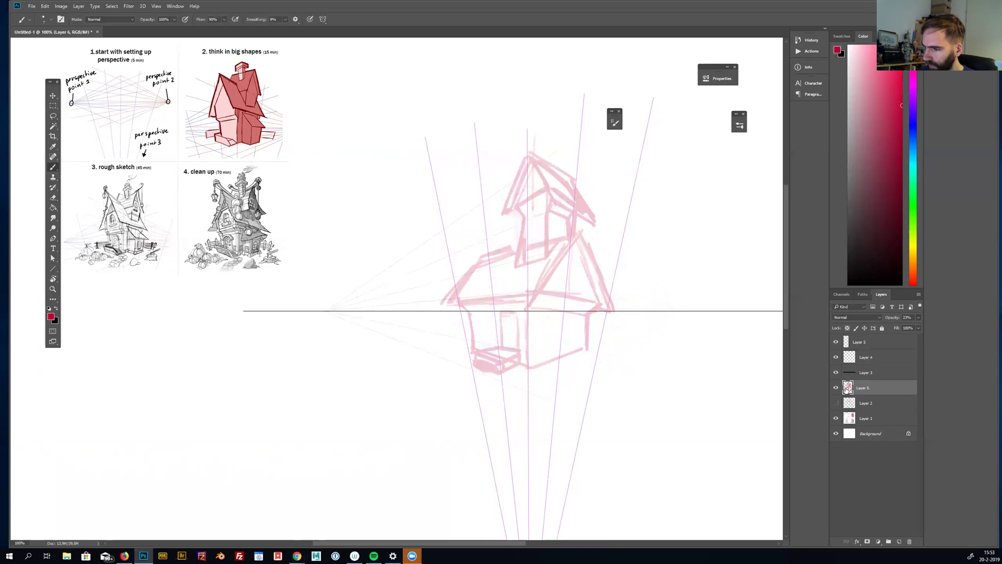
pyautogui.click(835, 388)
pyautogui.click(836, 388)
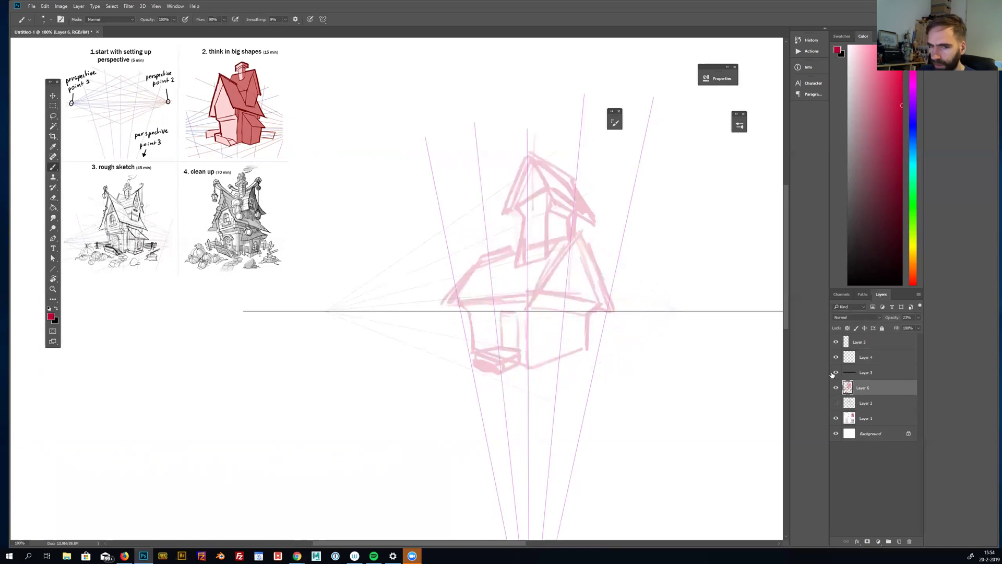
# Step: Add a new layer above the crimson sketch and set the brush colour to black
pyautogui.click(898, 542)
pyautogui.moveTo(155, 169); pyautogui.dragTo(127, 178)
pyautogui.hotkey('ctrl', 'z')
pyautogui.moveTo(871, 206); pyautogui.dragTo(828, 290)
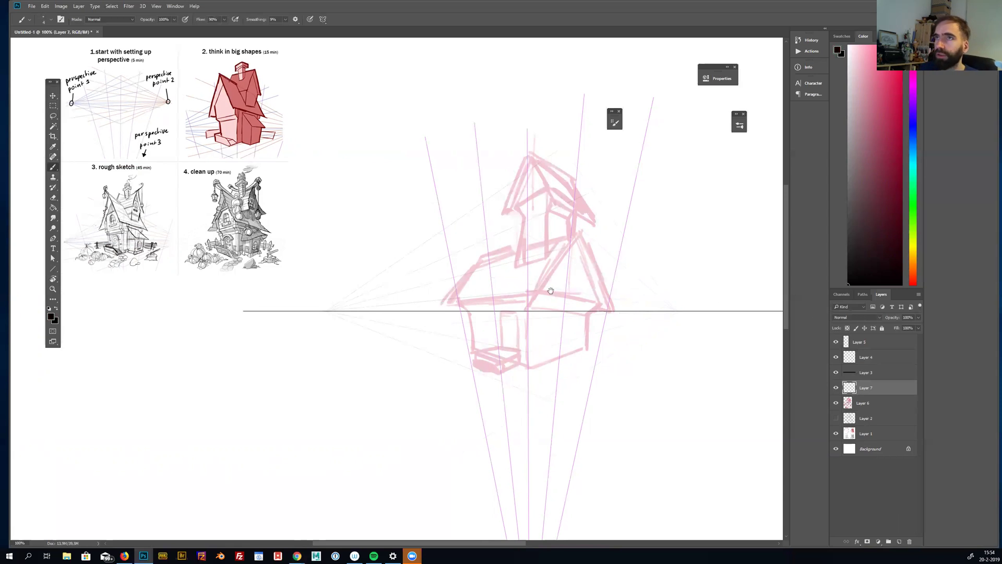
pyautogui.keyDown('ctrl'); pyautogui.click(544, 317); pyautogui.keyUp('ctrl')
pyautogui.moveTo(561, 327); pyautogui.dragTo(519, 363)
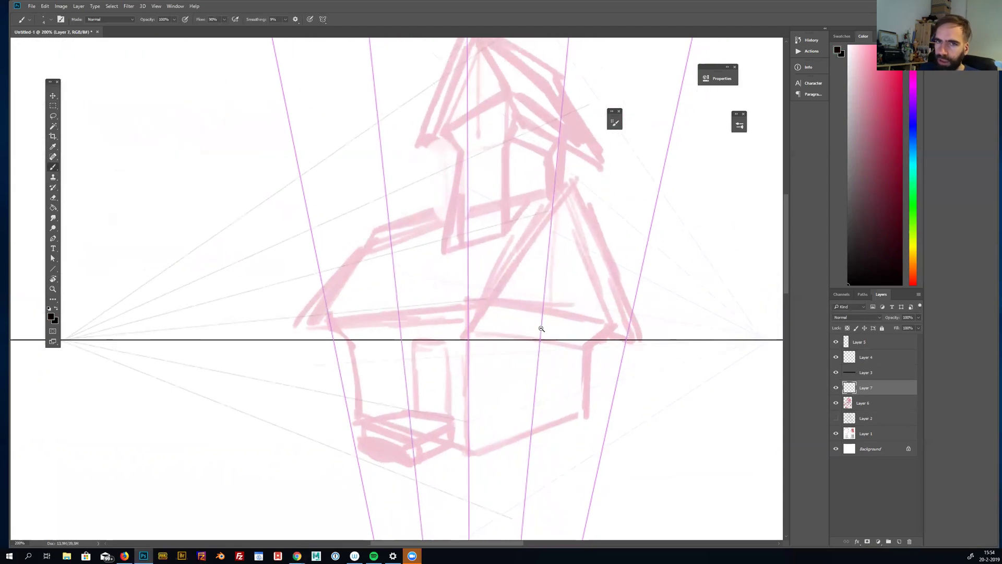
pyautogui.keyDown('alt'); pyautogui.click(542, 329); pyautogui.keyUp('alt')
pyautogui.moveTo(552, 332); pyautogui.dragTo(592, 313)
# Step: Merge the horizon and perspective grid layers, from Layer 5 down to Layer 7, into a single layer
pyautogui.click(848, 403)
pyautogui.click(835, 403)
pyautogui.click(835, 403)
pyautogui.click(837, 357)
pyautogui.click(837, 358)
pyautogui.click(836, 389)
pyautogui.click(835, 403)
pyautogui.click(836, 403)
pyautogui.click(836, 342)
pyautogui.click(836, 342)
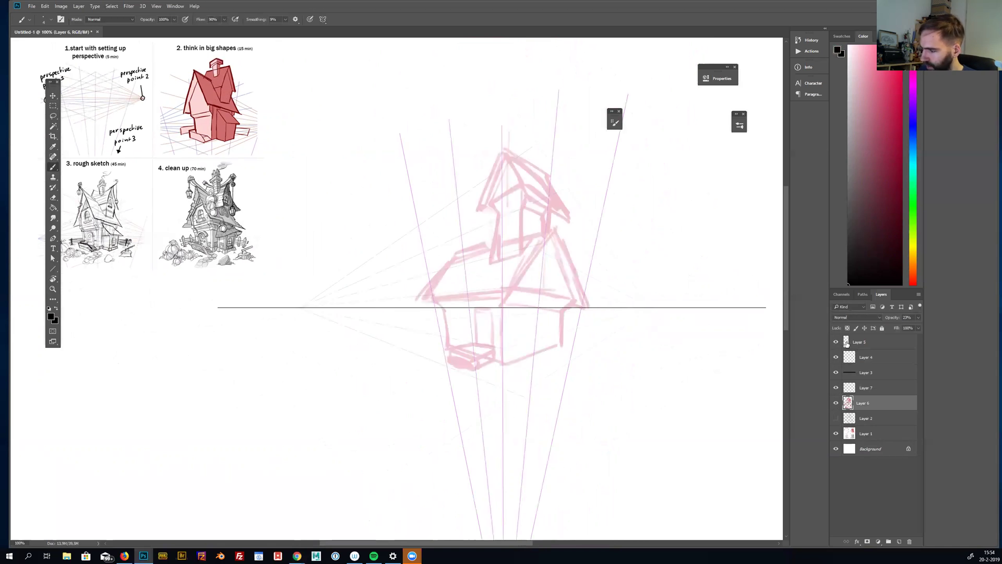
pyautogui.click(860, 341)
pyautogui.keyDown('shift'); pyautogui.click(859, 387); pyautogui.keyUp('shift')
pyautogui.hotkey('ctrl', 'e')
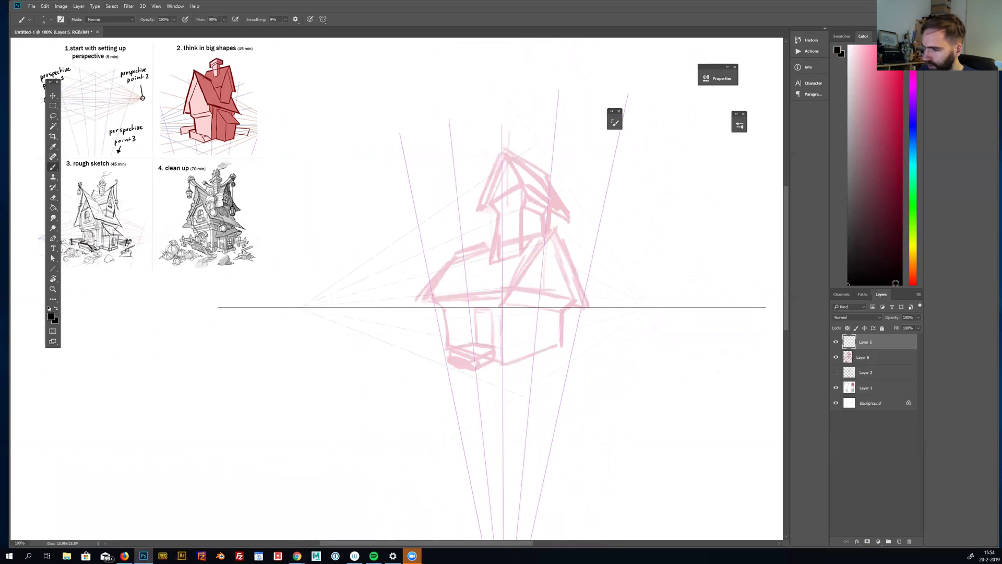
# Step: Fade the merged perspective grid layer and set the crimson house sketch layer's opacity to 12%
pyautogui.click(891, 327)
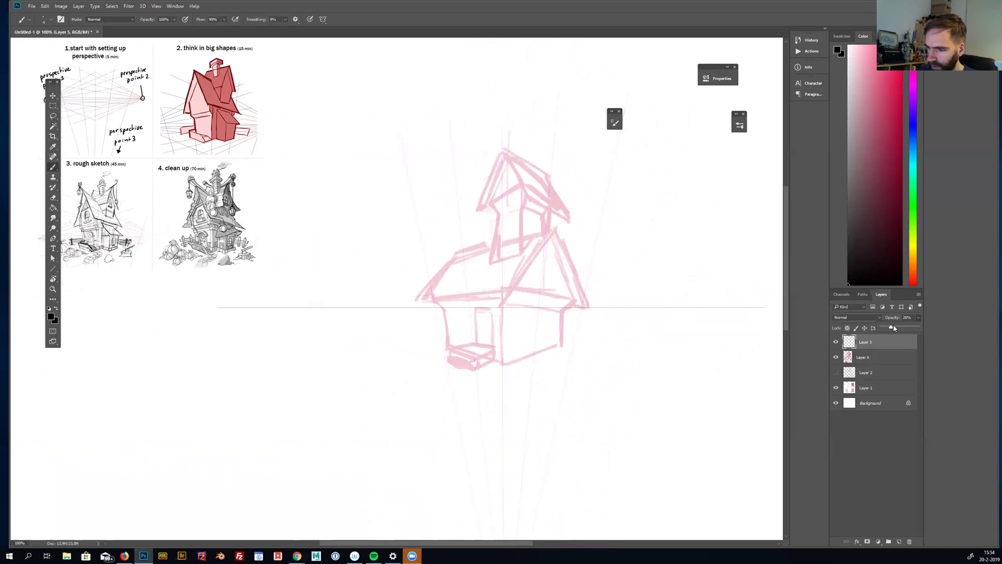
pyautogui.click(852, 358)
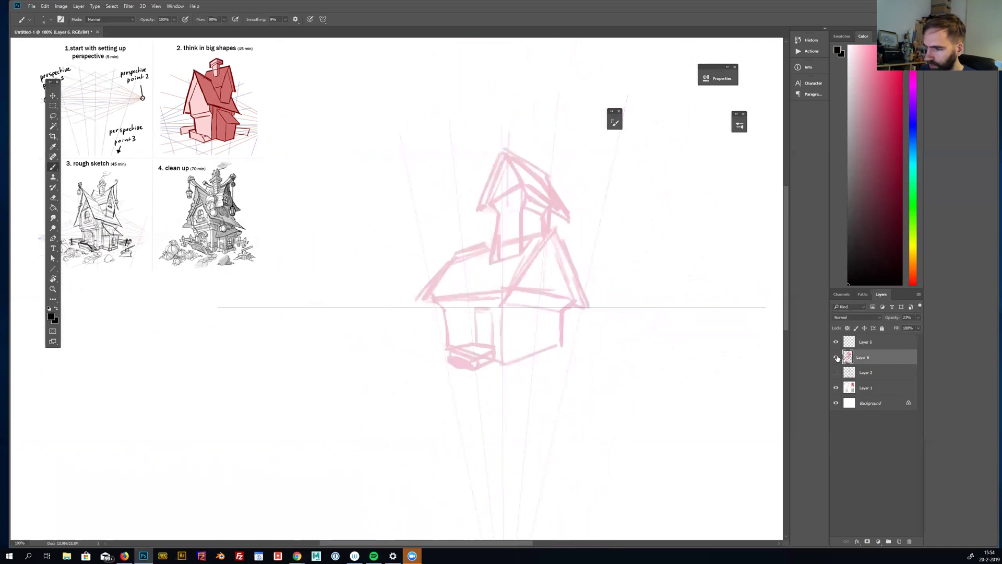
pyautogui.click(917, 317)
pyautogui.moveTo(889, 327); pyautogui.dragTo(885, 329)
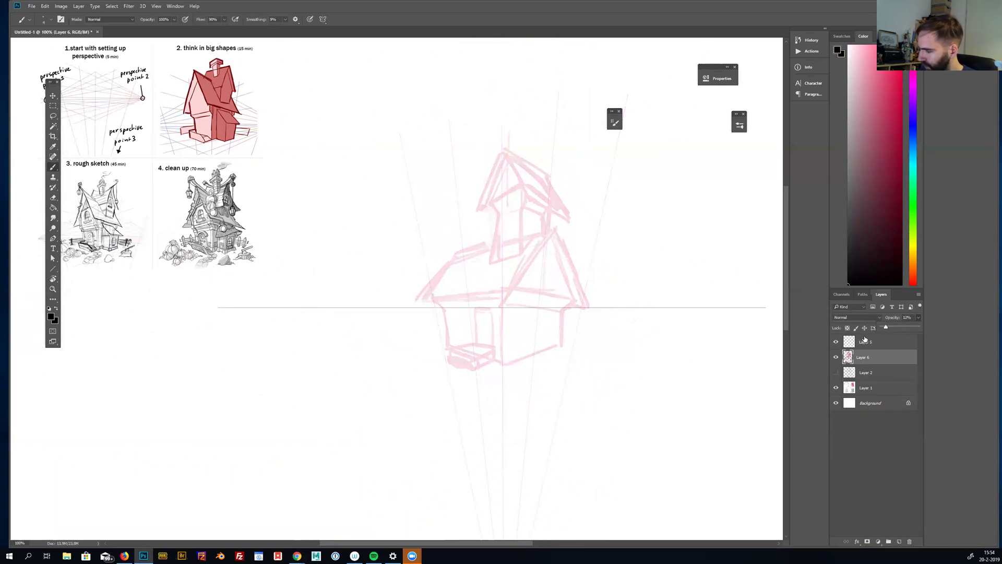
# Step: Enlarge and reposition the crimson house sketch and perspective grid layers together with Free Transform
pyautogui.keyDown('shift'); pyautogui.click(866, 343); pyautogui.keyUp('shift')
pyautogui.hotkey('ctrl', '-')
pyautogui.hotkey('ctrl', '-')
pyautogui.hotkey('ctrl', 't')
pyautogui.moveTo(552, 136); pyautogui.dragTo(657, 28)
pyautogui.moveTo(484, 244); pyautogui.dragTo(458, 352)
pyautogui.moveTo(632, 134); pyautogui.dragTo(701, 61)
pyautogui.moveTo(480, 299); pyautogui.dragTo(499, 283)
pyautogui.press('Return')
pyautogui.moveTo(436, 278); pyautogui.dragTo(488, 329)
pyautogui.moveTo(456, 291); pyautogui.dragTo(493, 315)
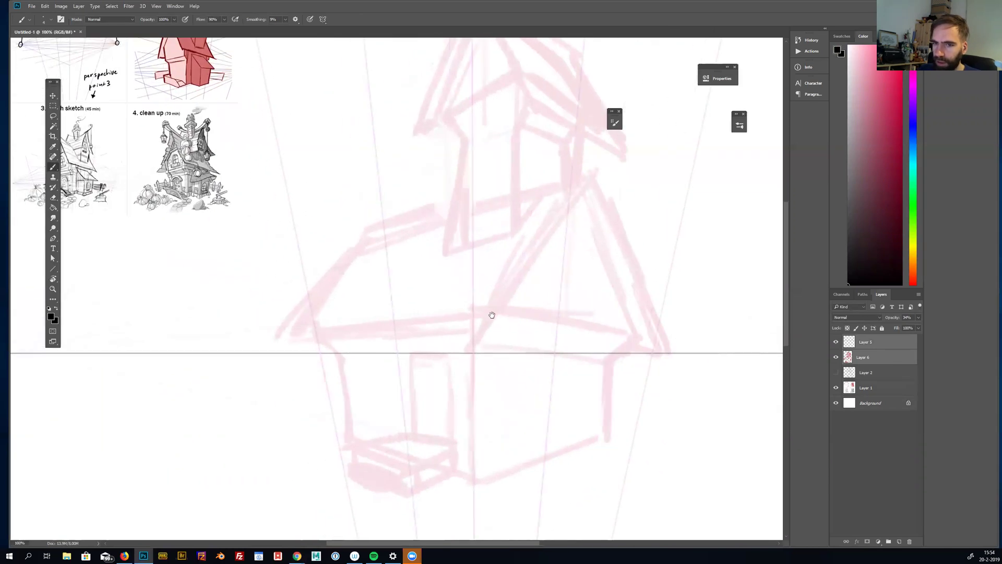
# Step: Add a new layer above the perspective grid layer for the black rough sketch
pyautogui.click(855, 345)
pyautogui.click(898, 541)
pyautogui.moveTo(559, 321); pyautogui.dragTo(604, 326)
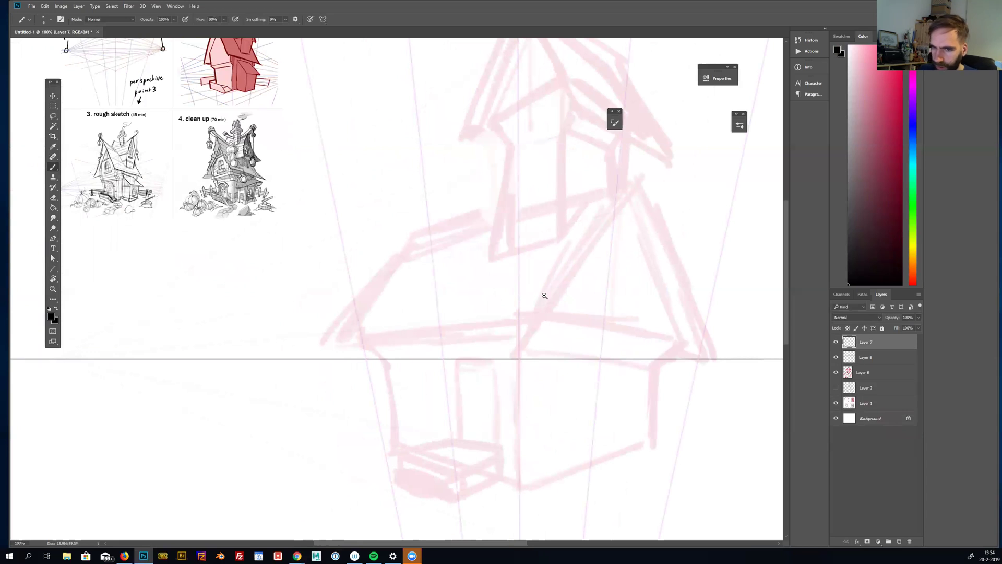
# Step: Draw the main roof's left slope in black, with curved side edges, a straight eave and a ridge line
pyautogui.hotkey('ctrl', '-')
pyautogui.moveTo(587, 226)
pyautogui.mouseDown()
pyautogui.moveTo(507, 334)
pyautogui.moveTo(570, 259)
pyautogui.mouseUp()
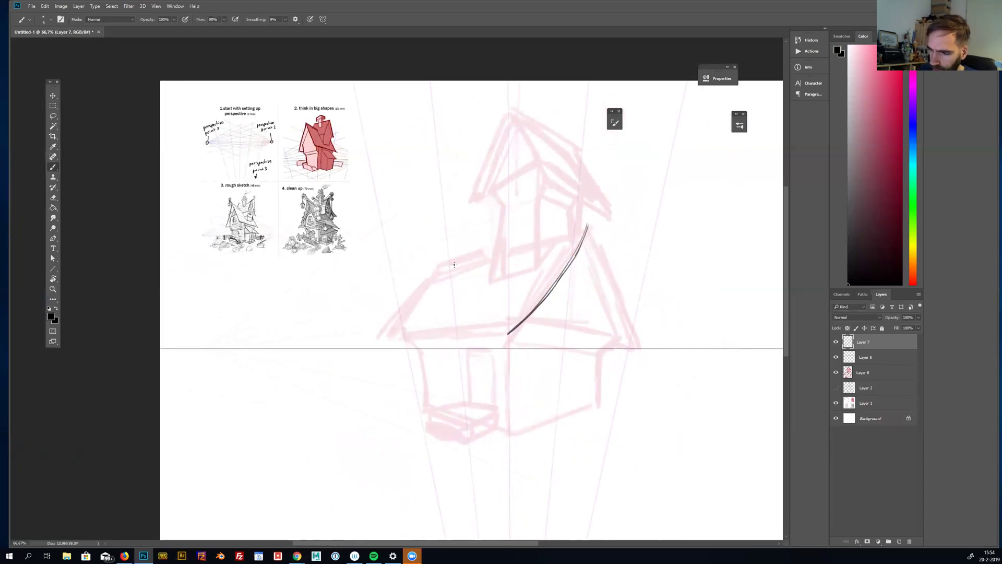
pyautogui.moveTo(443, 256)
pyautogui.mouseDown()
pyautogui.moveTo(393, 329)
pyautogui.moveTo(439, 263)
pyautogui.moveTo(380, 338)
pyautogui.mouseUp()
pyautogui.moveTo(443, 254)
pyautogui.mouseDown()
pyautogui.moveTo(385, 335)
pyautogui.moveTo(418, 302)
pyautogui.mouseUp()
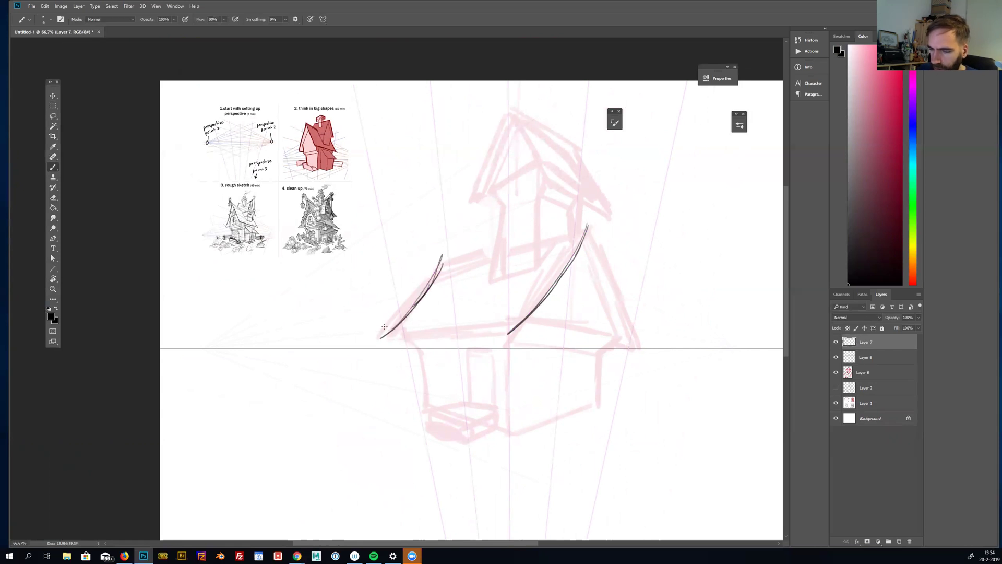
pyautogui.moveTo(387, 338)
pyautogui.mouseDown()
pyautogui.moveTo(476, 333)
pyautogui.moveTo(521, 328)
pyautogui.mouseUp()
pyautogui.moveTo(438, 267); pyautogui.dragTo(499, 249)
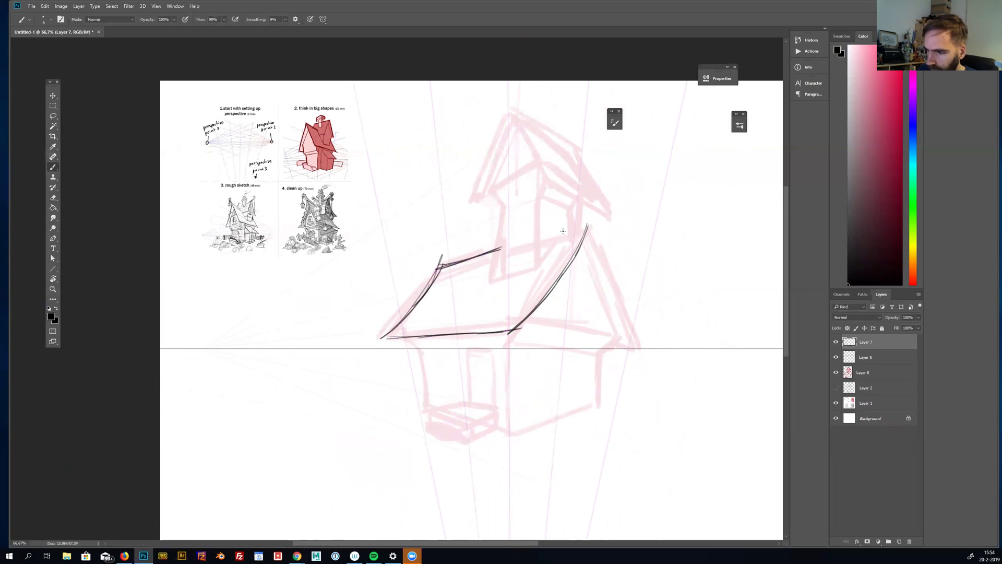
# Step: Draw the tower in black over the crimson guide, with flared walls and a pointed roof curving out over the right wall
pyautogui.moveTo(561, 235)
pyautogui.mouseDown()
pyautogui.moveTo(590, 223)
pyautogui.moveTo(546, 248)
pyautogui.moveTo(532, 275)
pyautogui.moveTo(481, 290)
pyautogui.moveTo(509, 109)
pyautogui.moveTo(548, 191)
pyautogui.mouseUp()
pyautogui.moveTo(509, 104)
pyautogui.mouseDown()
pyautogui.moveTo(584, 145)
pyautogui.moveTo(620, 223)
pyautogui.mouseUp()
pyautogui.moveTo(549, 188); pyautogui.dragTo(620, 223)
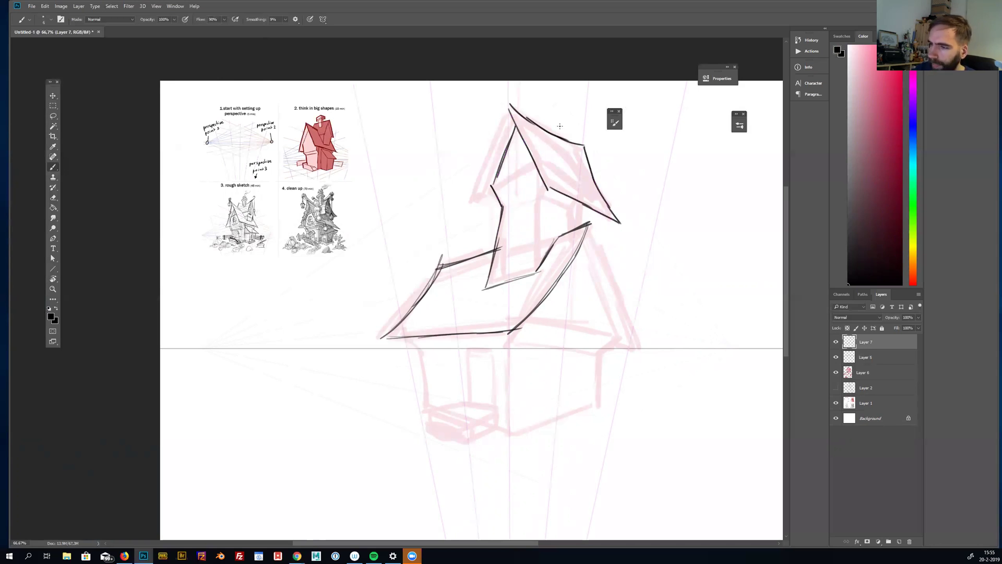
pyautogui.moveTo(510, 104)
pyautogui.mouseDown()
pyautogui.moveTo(467, 204)
pyautogui.moveTo(498, 210)
pyautogui.mouseUp()
pyautogui.moveTo(541, 182); pyautogui.dragTo(539, 272)
pyautogui.moveTo(575, 200); pyautogui.dragTo(574, 228)
pyautogui.moveTo(537, 197); pyautogui.dragTo(571, 209)
# Step: Sketch a tall arched window with crossing glazing bars on the tower's left wall
pyautogui.moveTo(511, 171)
pyautogui.mouseDown()
pyautogui.moveTo(529, 200)
pyautogui.moveTo(507, 173)
pyautogui.moveTo(507, 219)
pyautogui.moveTo(527, 169)
pyautogui.moveTo(530, 225)
pyautogui.mouseUp()
pyautogui.moveTo(545, 293); pyautogui.dragTo(535, 293)
pyautogui.moveTo(509, 204); pyautogui.dragTo(507, 162)
pyautogui.moveTo(512, 184); pyautogui.dragTo(513, 229)
pyautogui.moveTo(498, 184)
pyautogui.mouseDown()
pyautogui.moveTo(518, 176)
pyautogui.moveTo(523, 193)
pyautogui.mouseUp()
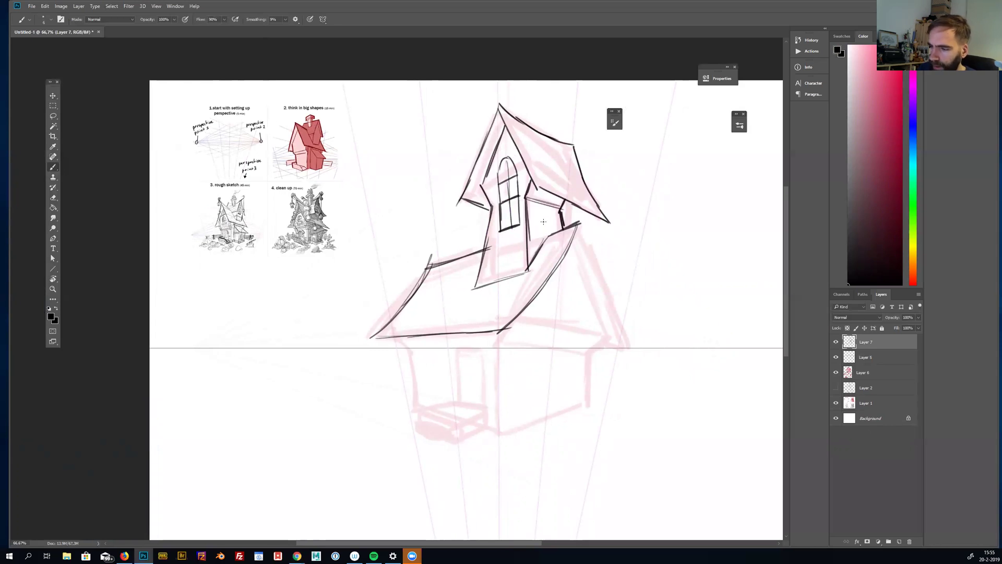
# Step: Draw the right slope of the main gable and add thick timber posts at the house's front and right corners
pyautogui.moveTo(580, 225); pyautogui.dragTo(634, 345)
pyautogui.moveTo(538, 338); pyautogui.dragTo(565, 312)
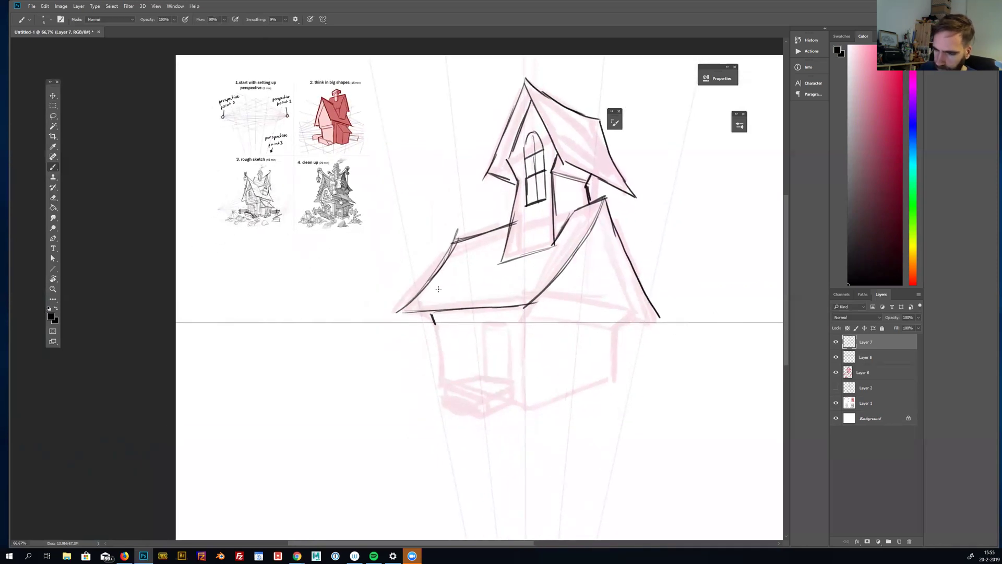
pyautogui.moveTo(520, 312); pyautogui.dragTo(519, 408)
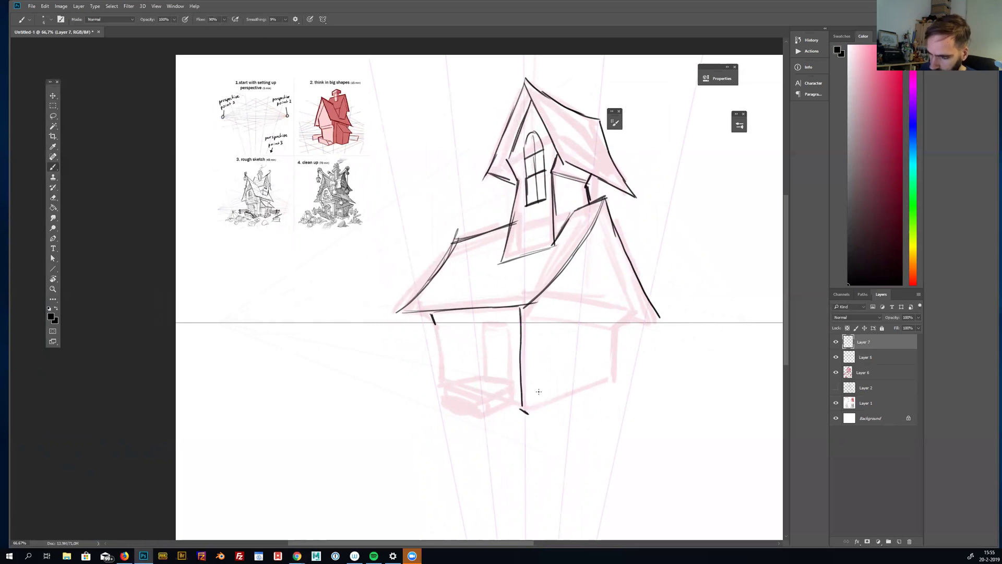
pyautogui.moveTo(538, 303); pyautogui.dragTo(537, 411)
pyautogui.moveTo(529, 311); pyautogui.dragTo(529, 402)
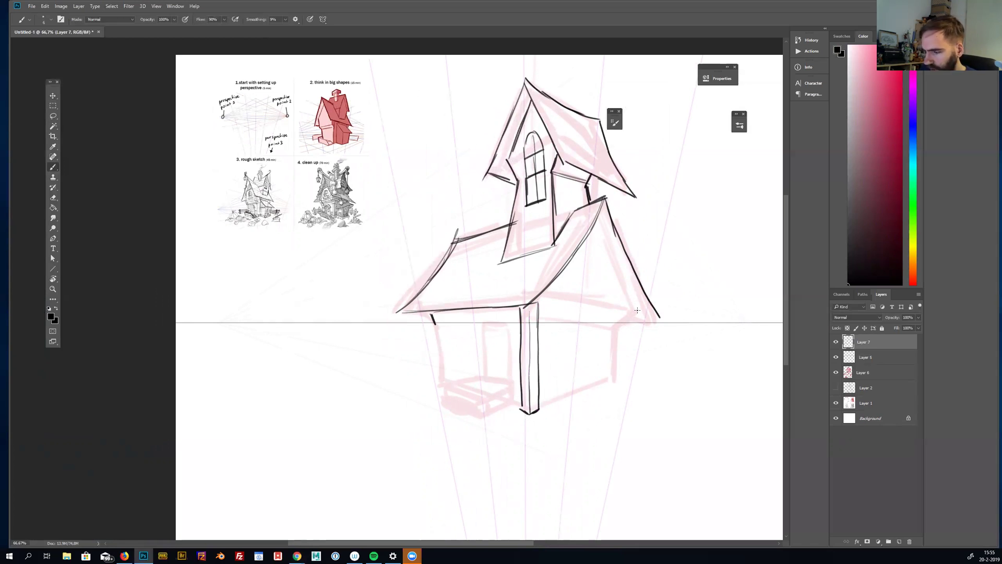
pyautogui.moveTo(629, 316); pyautogui.dragTo(617, 376)
pyautogui.moveTo(620, 315); pyautogui.dragTo(604, 386)
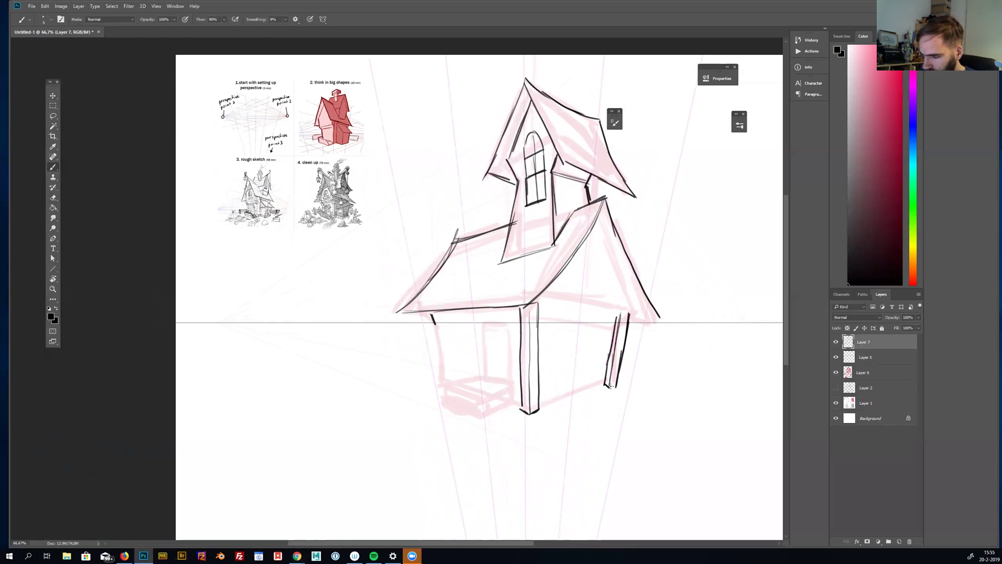
# Step: Draw the right wall's base line and fill a low band above it with rounded stones
pyautogui.moveTo(542, 406); pyautogui.dragTo(609, 382)
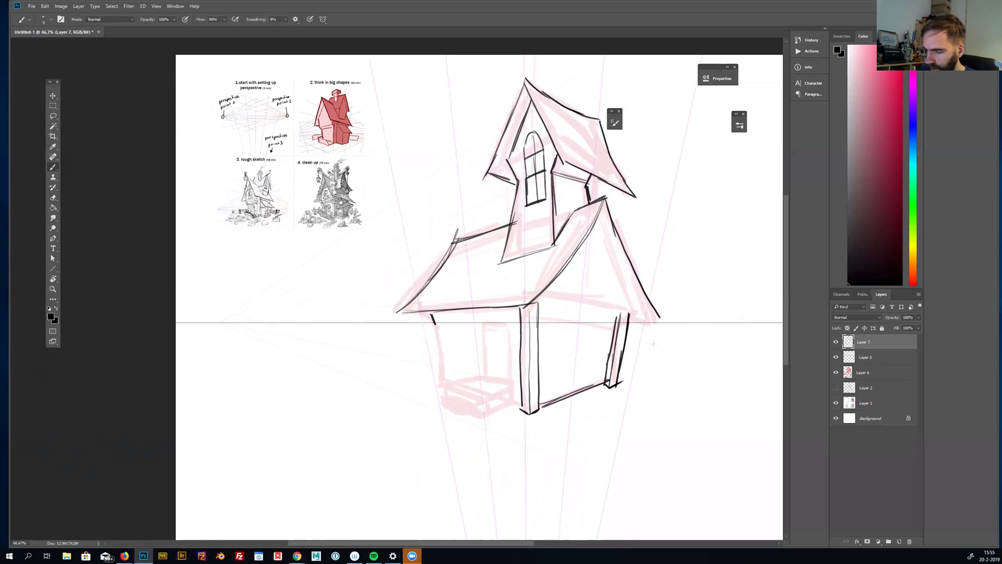
pyautogui.moveTo(542, 375)
pyautogui.mouseDown()
pyautogui.moveTo(607, 362)
pyautogui.moveTo(549, 370)
pyautogui.moveTo(607, 359)
pyautogui.mouseUp()
pyautogui.moveTo(549, 392)
pyautogui.mouseDown()
pyautogui.moveTo(557, 398)
pyautogui.moveTo(600, 363)
pyautogui.moveTo(598, 381)
pyautogui.mouseUp()
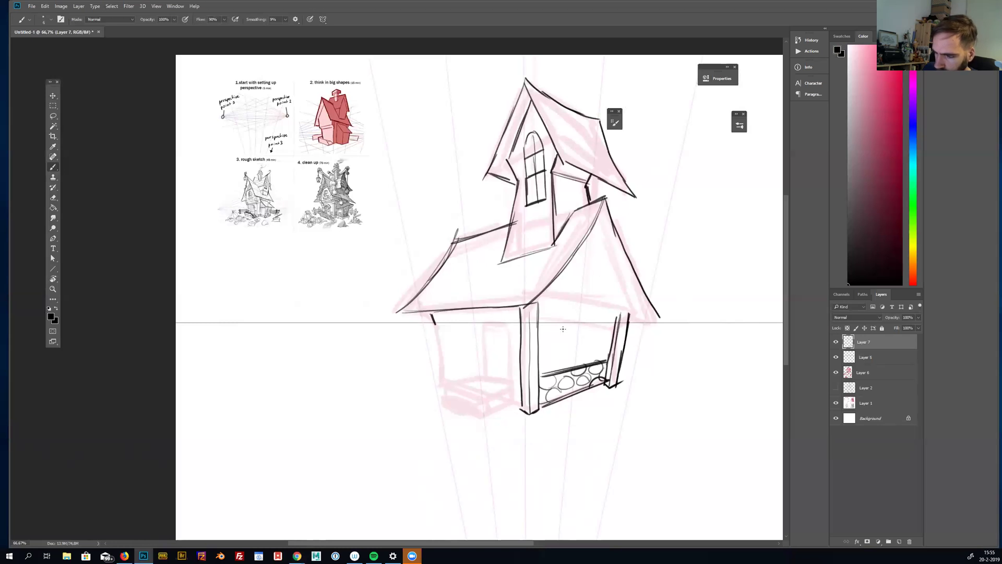
# Step: Sketch two arched windows side by side above the stone band, with a thick arch and glazing bars on the left one
pyautogui.moveTo(559, 324)
pyautogui.mouseDown()
pyautogui.moveTo(551, 363)
pyautogui.moveTo(576, 319)
pyautogui.moveTo(576, 360)
pyautogui.moveTo(555, 361)
pyautogui.moveTo(577, 360)
pyautogui.moveTo(552, 320)
pyautogui.moveTo(578, 329)
pyautogui.moveTo(575, 315)
pyautogui.moveTo(552, 336)
pyautogui.moveTo(567, 318)
pyautogui.moveTo(577, 333)
pyautogui.moveTo(548, 335)
pyautogui.moveTo(564, 312)
pyautogui.moveTo(573, 359)
pyautogui.moveTo(548, 341)
pyautogui.moveTo(562, 360)
pyautogui.mouseUp()
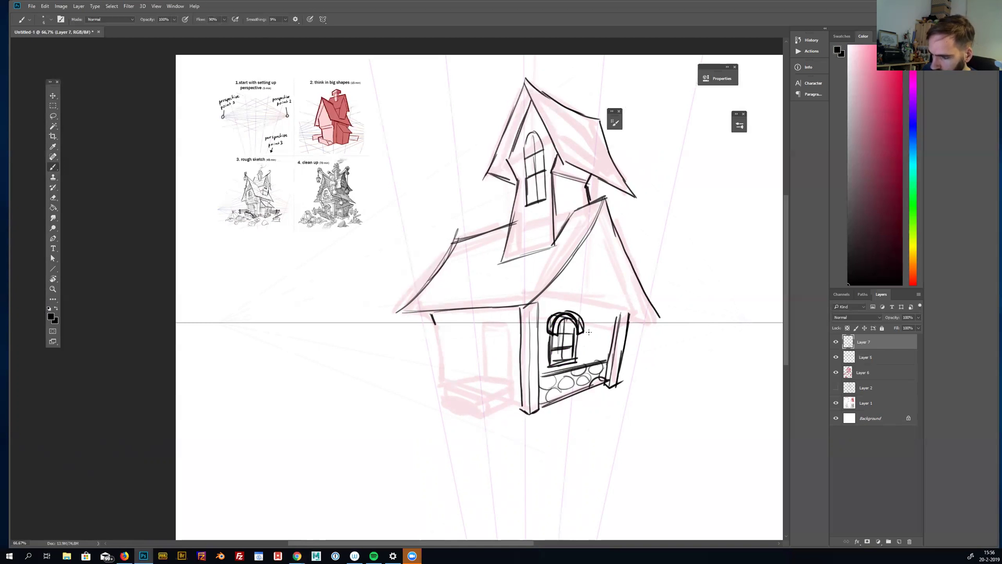
pyautogui.moveTo(563, 309)
pyautogui.mouseDown()
pyautogui.moveTo(616, 316)
pyautogui.moveTo(604, 349)
pyautogui.moveTo(590, 324)
pyautogui.moveTo(609, 329)
pyautogui.mouseUp()
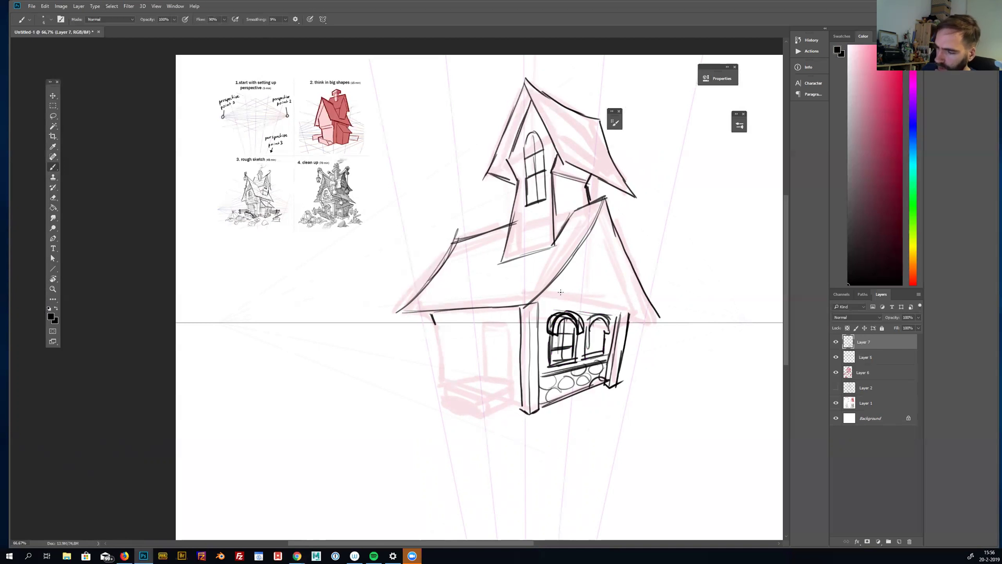
# Step: Add a horizontal beam and inner timber edges to the right gable, and thicken its overhanging roof edges
pyautogui.moveTo(542, 292)
pyautogui.mouseDown()
pyautogui.moveTo(619, 300)
pyautogui.moveTo(620, 291)
pyautogui.moveTo(621, 313)
pyautogui.moveTo(539, 300)
pyautogui.moveTo(614, 302)
pyautogui.mouseUp()
pyautogui.moveTo(601, 220); pyautogui.dragTo(630, 308)
pyautogui.moveTo(608, 272)
pyautogui.mouseDown()
pyautogui.moveTo(593, 229)
pyautogui.moveTo(620, 305)
pyautogui.mouseUp()
pyautogui.moveTo(602, 201); pyautogui.dragTo(522, 306)
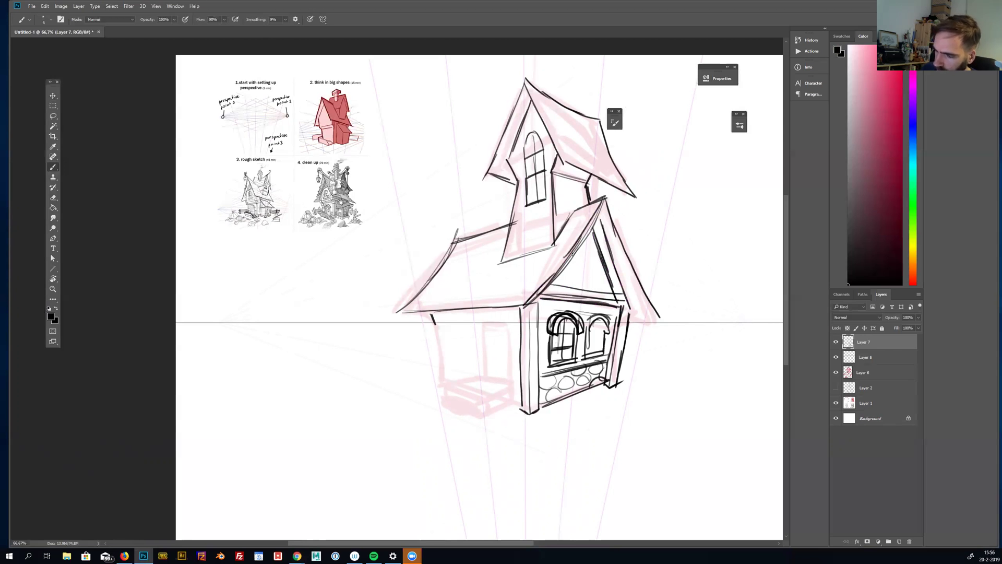
pyautogui.moveTo(610, 207)
pyautogui.mouseDown()
pyautogui.moveTo(640, 292)
pyautogui.moveTo(663, 324)
pyautogui.moveTo(626, 319)
pyautogui.moveTo(678, 323)
pyautogui.mouseUp()
# Step: Sketch a crooked chimney with a cap and small pipes behind the tower, with wavy smoke drifting left
pyautogui.moveTo(512, 222)
pyautogui.mouseDown()
pyautogui.moveTo(450, 241)
pyautogui.moveTo(479, 230)
pyautogui.moveTo(494, 245)
pyautogui.moveTo(467, 177)
pyautogui.moveTo(491, 157)
pyautogui.moveTo(505, 216)
pyautogui.moveTo(498, 248)
pyautogui.moveTo(510, 235)
pyautogui.moveTo(456, 210)
pyautogui.moveTo(453, 172)
pyautogui.moveTo(469, 154)
pyautogui.moveTo(455, 151)
pyautogui.moveTo(497, 145)
pyautogui.moveTo(478, 130)
pyautogui.moveTo(502, 146)
pyautogui.mouseUp()
pyautogui.moveTo(480, 136)
pyautogui.mouseDown()
pyautogui.moveTo(480, 126)
pyautogui.moveTo(464, 137)
pyautogui.moveTo(498, 141)
pyautogui.mouseUp()
pyautogui.moveTo(465, 110)
pyautogui.mouseDown()
pyautogui.moveTo(398, 81)
pyautogui.moveTo(452, 94)
pyautogui.mouseUp()
pyautogui.moveTo(479, 116); pyautogui.dragTo(373, 89)
pyautogui.moveTo(389, 107); pyautogui.dragTo(465, 125)
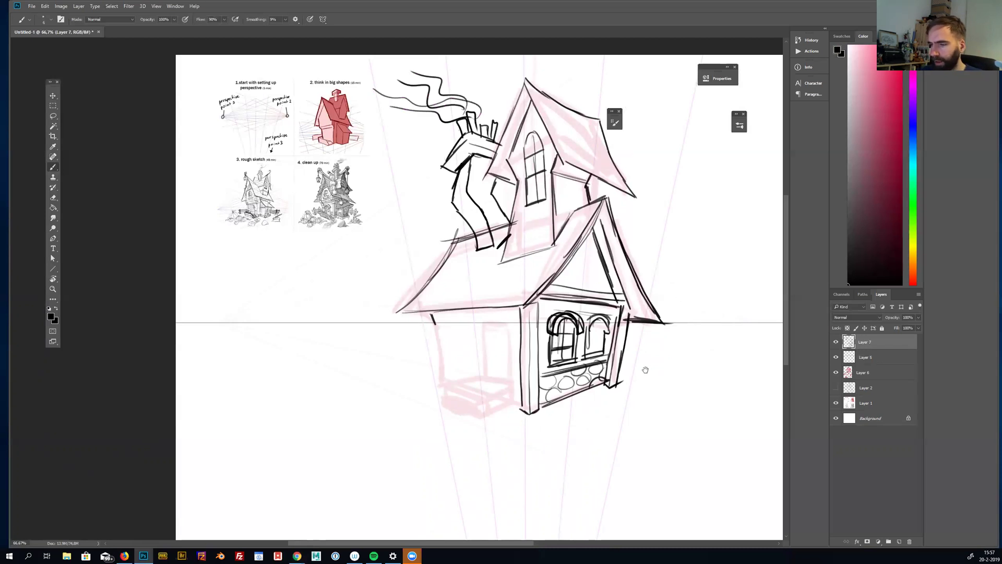
# Step: Sketch an arched door with a round window on the left wall, and a rounded landing in front of it
pyautogui.moveTo(646, 369); pyautogui.dragTo(659, 356)
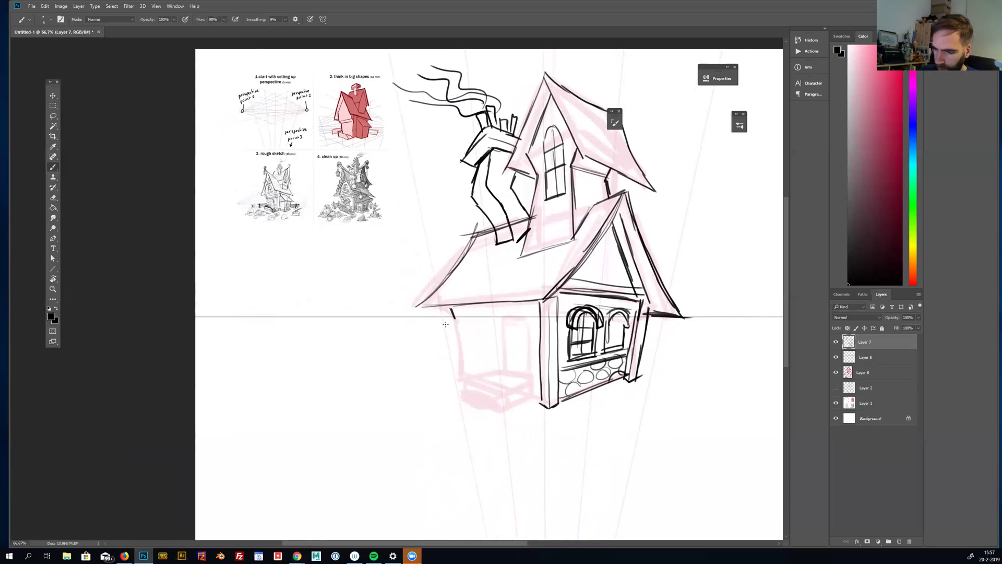
pyautogui.moveTo(496, 329)
pyautogui.mouseDown()
pyautogui.moveTo(508, 319)
pyautogui.moveTo(525, 333)
pyautogui.moveTo(504, 319)
pyautogui.moveTo(528, 371)
pyautogui.moveTo(503, 335)
pyautogui.moveTo(503, 372)
pyautogui.moveTo(519, 334)
pyautogui.moveTo(509, 339)
pyautogui.moveTo(527, 376)
pyautogui.moveTo(476, 387)
pyautogui.moveTo(533, 381)
pyautogui.mouseUp()
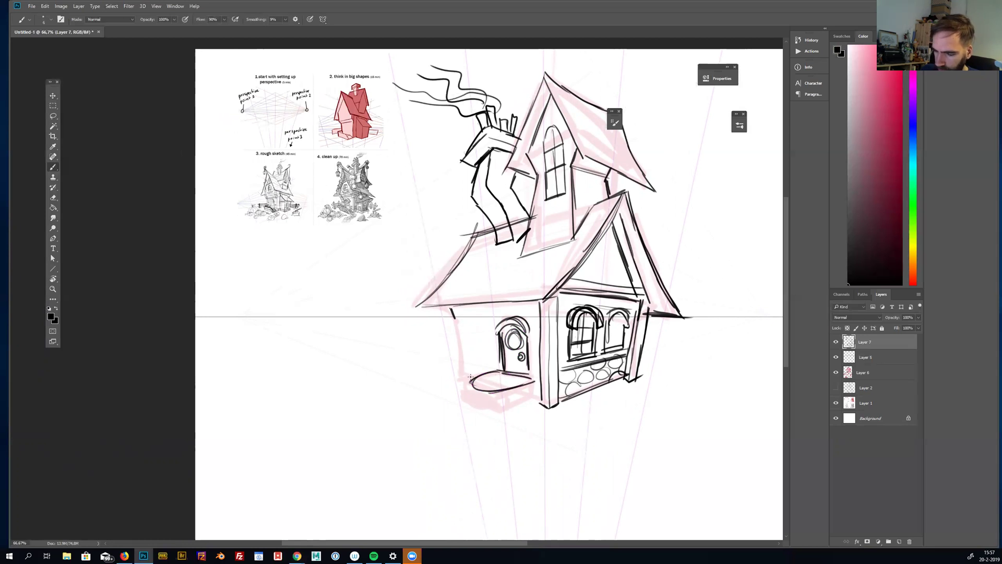
# Step: Give the door's landing thickness and add wider rounded steps beneath it
pyautogui.moveTo(475, 391); pyautogui.dragTo(530, 387)
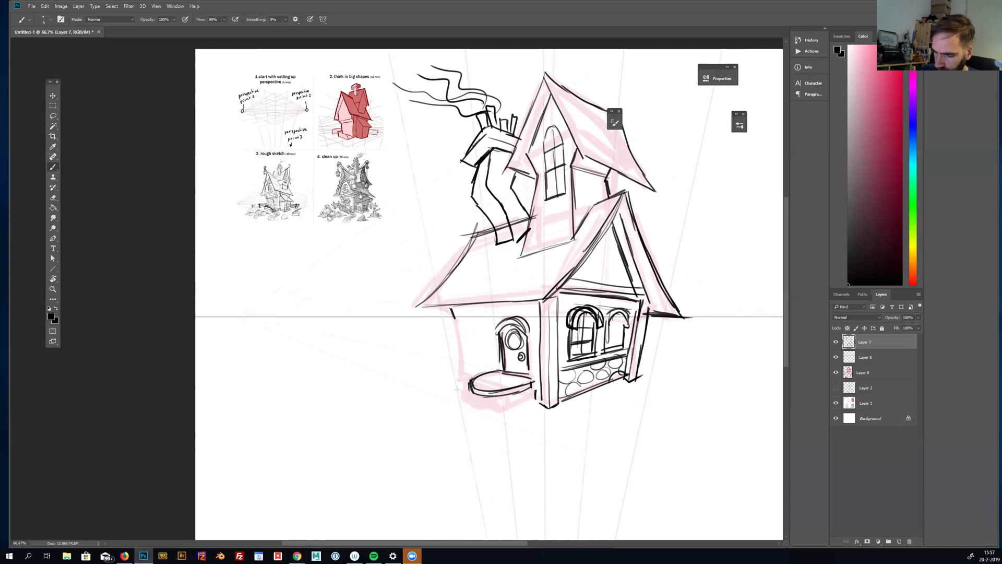
pyautogui.moveTo(463, 392); pyautogui.dragTo(518, 402)
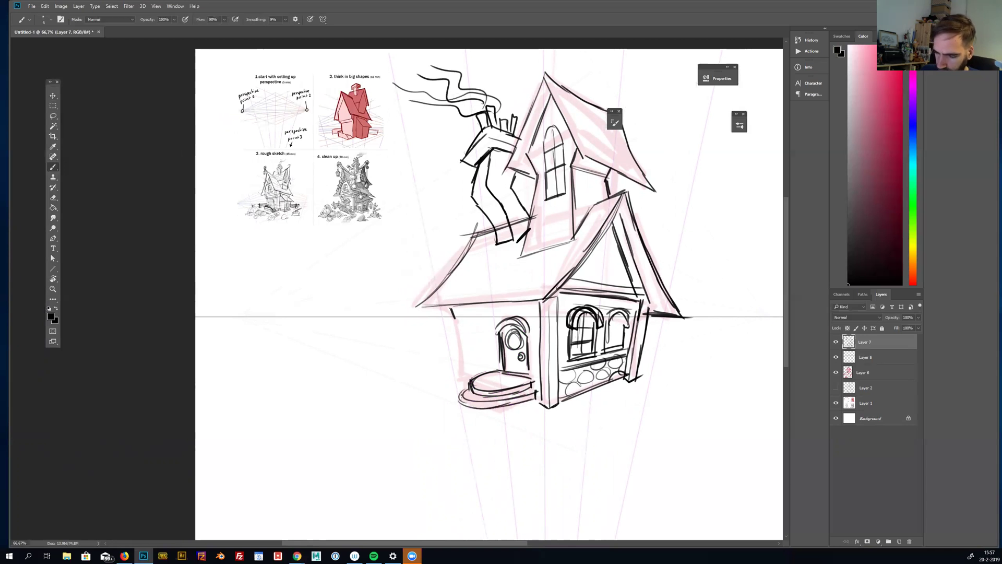
pyautogui.moveTo(461, 412)
pyautogui.mouseDown()
pyautogui.moveTo(527, 405)
pyautogui.moveTo(458, 416)
pyautogui.moveTo(500, 417)
pyautogui.moveTo(535, 408)
pyautogui.moveTo(460, 371)
pyautogui.moveTo(468, 433)
pyautogui.moveTo(537, 421)
pyautogui.moveTo(536, 369)
pyautogui.moveTo(526, 395)
pyautogui.mouseUp()
# Step: Select the rounded front steps with the Lasso and transform them into a narrower shape against the corner post
pyautogui.press('l')
pyautogui.hotkey('ctrl', 't')
pyautogui.press('Return')
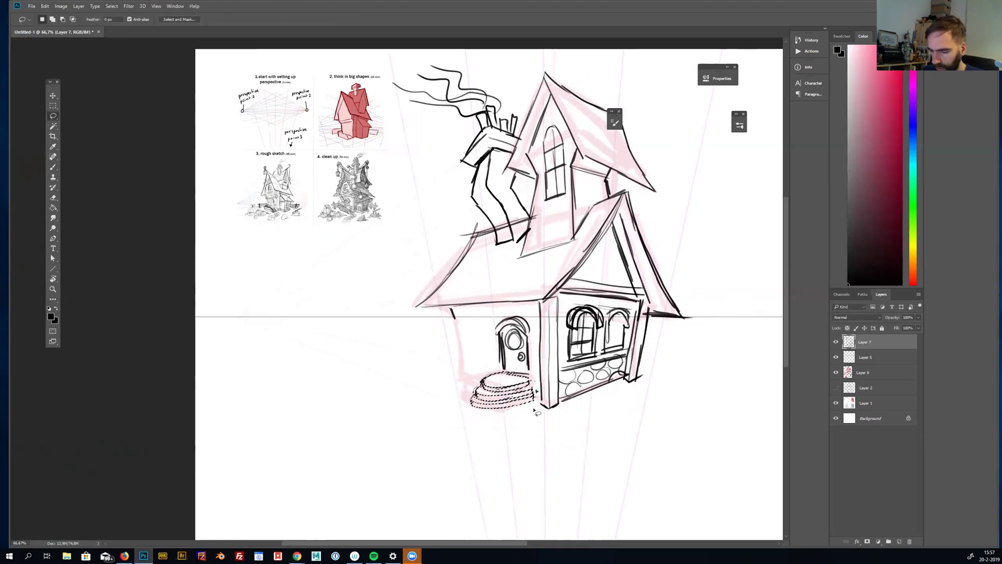
pyautogui.hotkey('ctrl', 'd')
pyautogui.press('m')
pyautogui.hotkey('ctrl', 't')
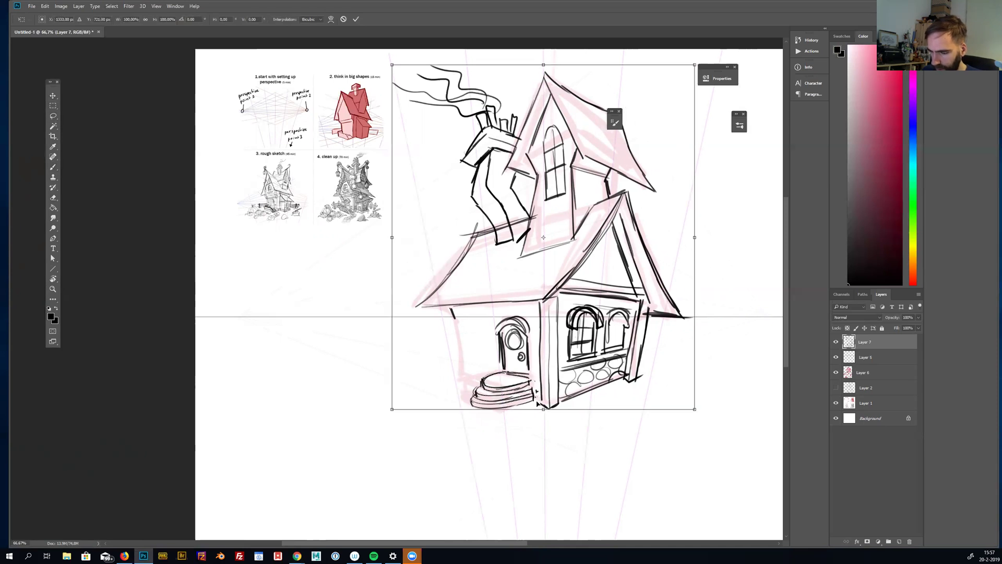
pyautogui.press('Escape')
pyautogui.press('l')
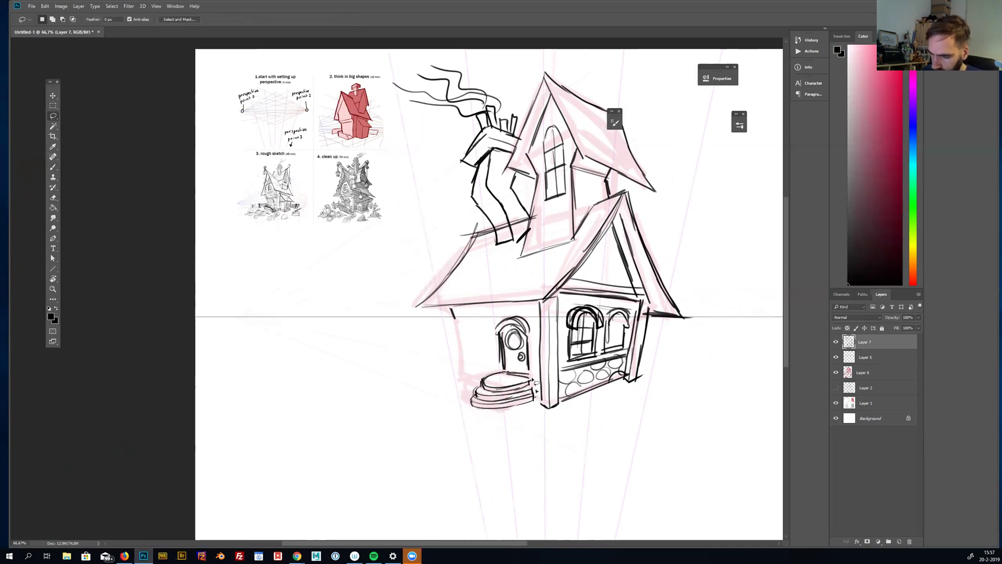
# Step: Sketch a narrow arched window beside the door on the left wall
pyautogui.moveTo(525, 375)
pyautogui.mouseDown()
pyautogui.moveTo(464, 400)
pyautogui.moveTo(540, 392)
pyautogui.mouseUp()
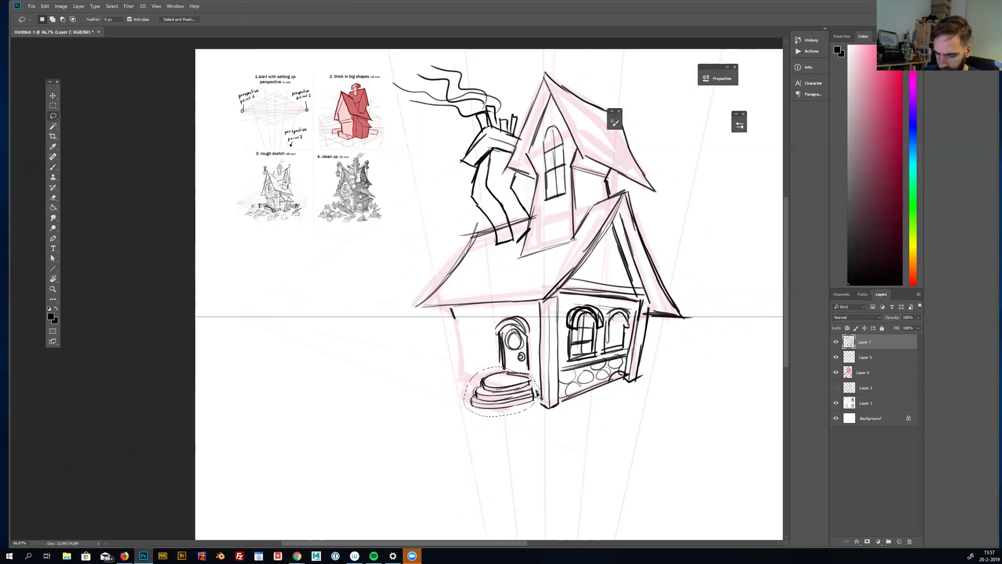
pyautogui.hotkey('ctrl', 'd')
pyautogui.press('b')
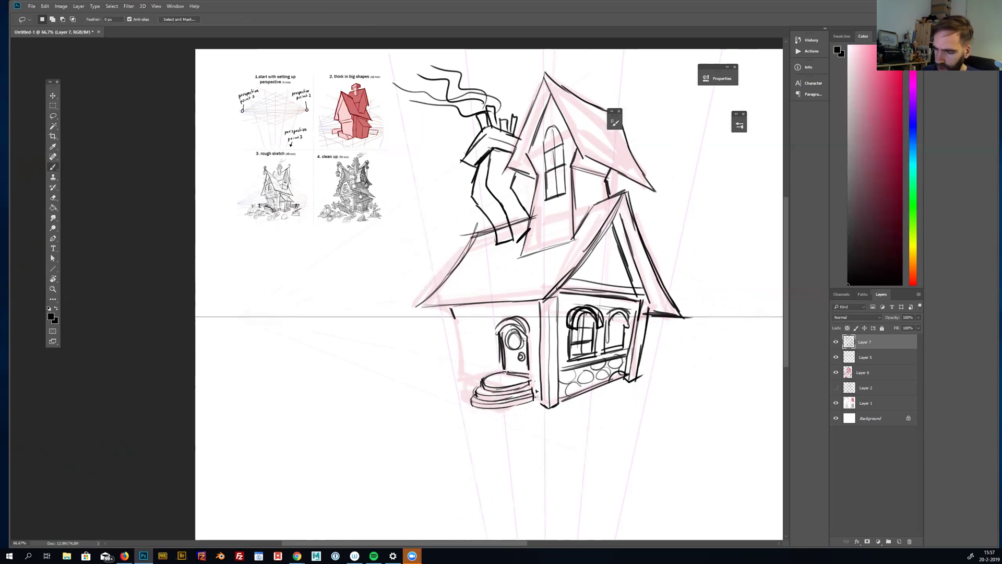
pyautogui.moveTo(502, 340)
pyautogui.mouseDown()
pyautogui.moveTo(506, 373)
pyautogui.moveTo(526, 376)
pyautogui.mouseUp()
pyautogui.moveTo(466, 329)
pyautogui.mouseDown()
pyautogui.moveTo(486, 331)
pyautogui.moveTo(470, 357)
pyautogui.moveTo(489, 366)
pyautogui.mouseUp()
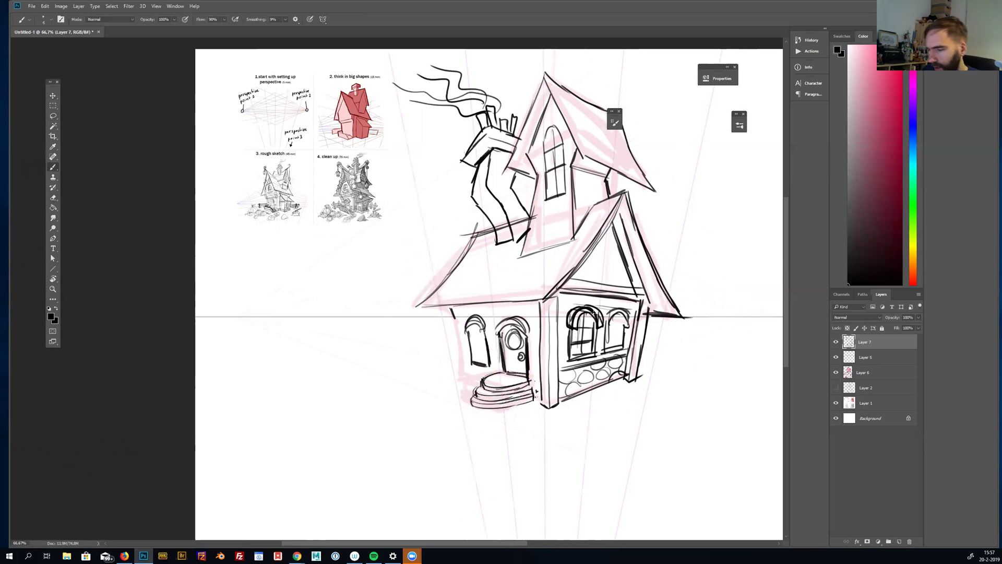
# Step: Select the door, arched window and front steps with the Lasso, then enlarge and skew them to follow the wall's perspective
pyautogui.press('l')
pyautogui.moveTo(527, 310)
pyautogui.mouseDown()
pyautogui.moveTo(460, 414)
pyautogui.moveTo(528, 421)
pyautogui.moveTo(537, 395)
pyautogui.moveTo(531, 311)
pyautogui.moveTo(547, 301)
pyautogui.mouseUp()
pyautogui.hotkey('ctrl', 't')
pyautogui.moveTo(524, 358); pyautogui.dragTo(521, 353)
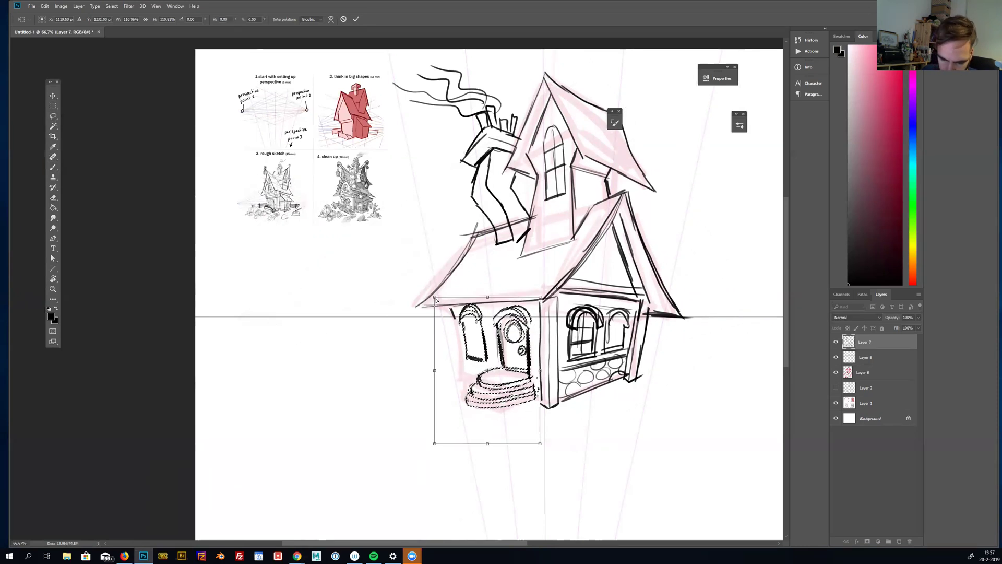
pyautogui.moveTo(435, 299); pyautogui.dragTo(431, 308)
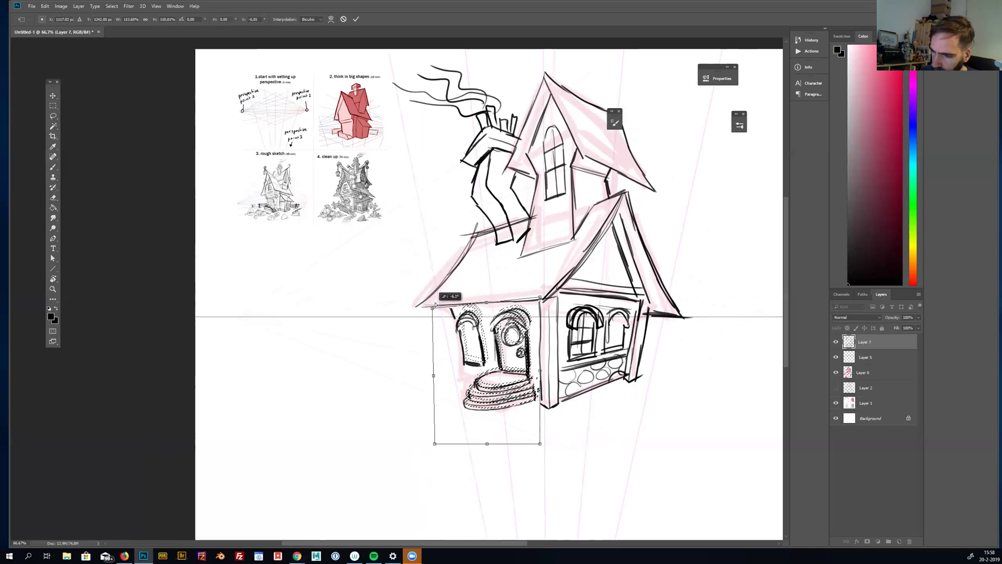
pyautogui.press('Return')
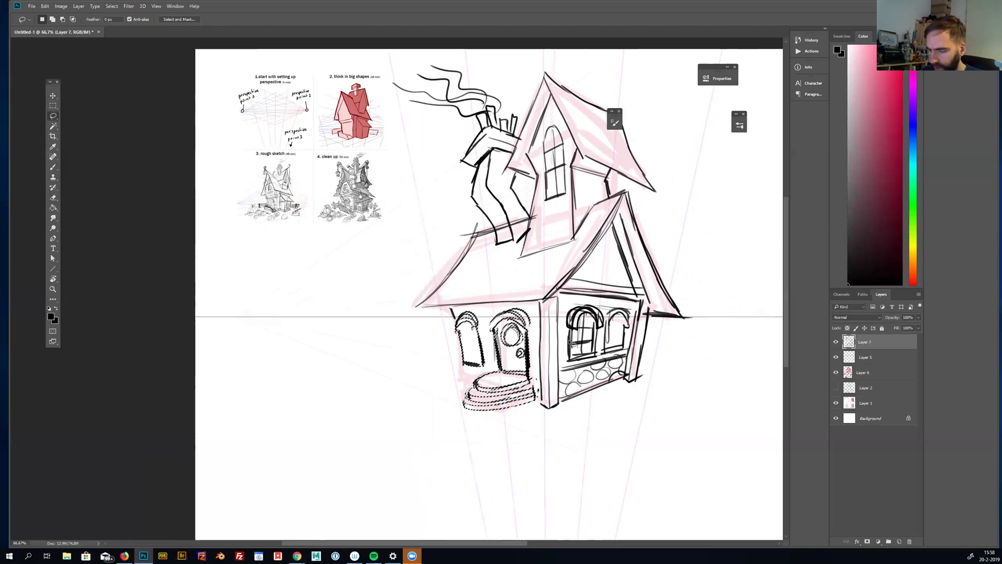
pyautogui.hotkey('ctrl', 'd')
# Step: Replace the stray mark under the eave with a double-lined outer corner post and a base line for the left wall
pyautogui.press('b')
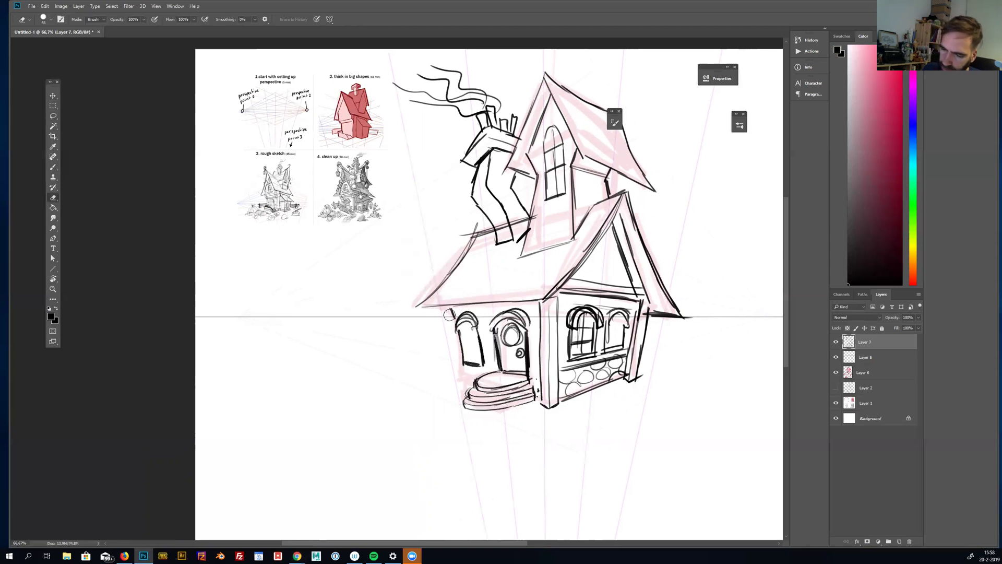
pyautogui.moveTo(442, 307); pyautogui.dragTo(452, 372)
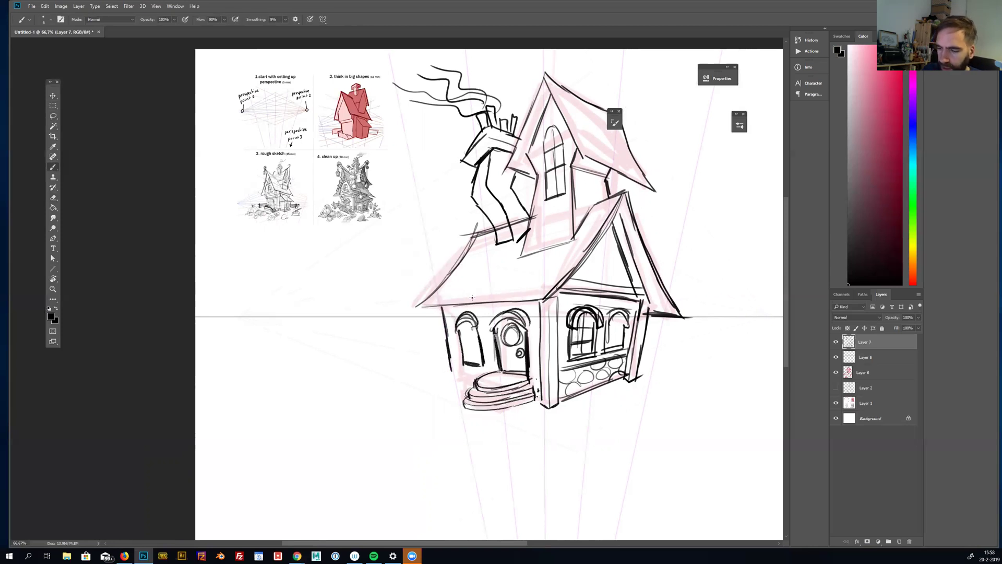
pyautogui.moveTo(476, 299); pyautogui.dragTo(533, 297)
pyautogui.hotkey('ctrl', 'z')
pyautogui.moveTo(445, 312); pyautogui.dragTo(456, 376)
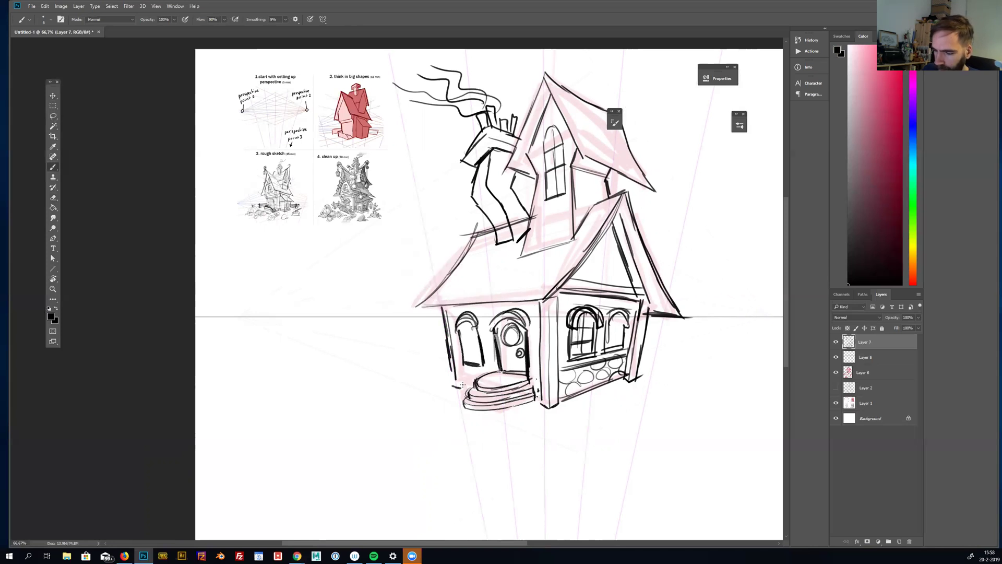
pyautogui.moveTo(447, 308); pyautogui.dragTo(459, 384)
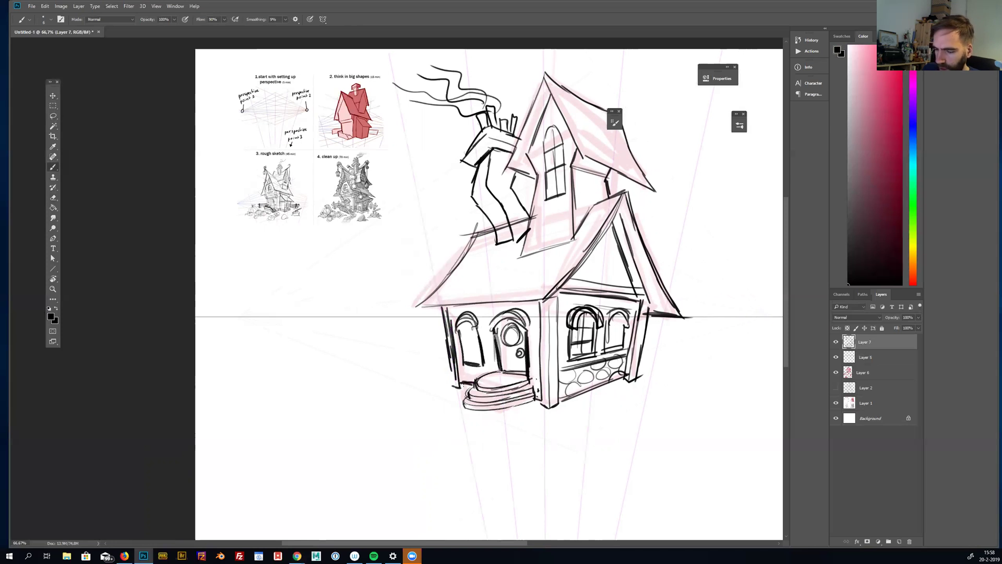
# Step: Divide the left arched window into panes and darken the main roof's eave and sloping left edge
pyautogui.moveTo(449, 306); pyautogui.dragTo(466, 364)
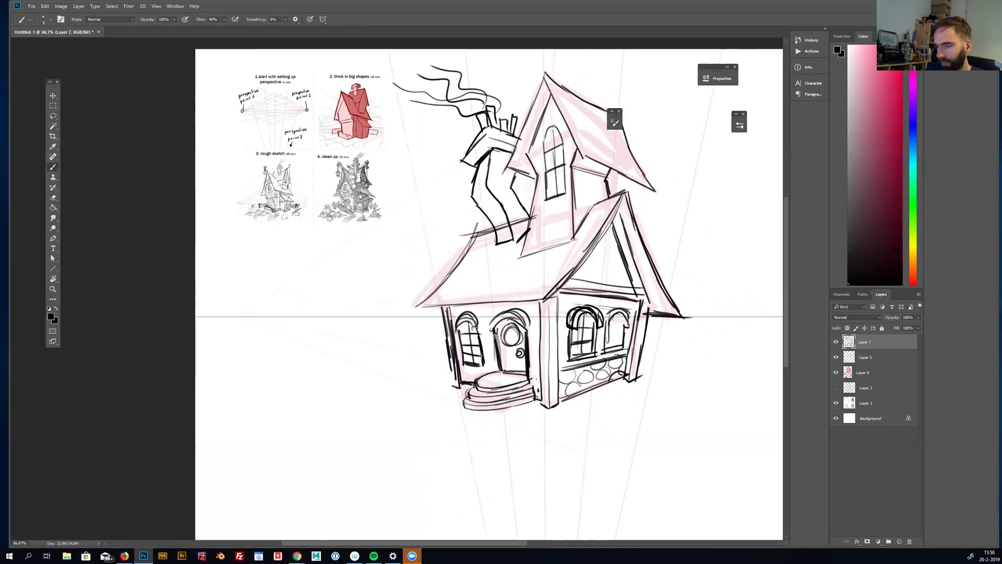
pyautogui.moveTo(544, 300); pyautogui.dragTo(427, 304)
pyautogui.moveTo(469, 237)
pyautogui.mouseDown()
pyautogui.moveTo(413, 304)
pyautogui.moveTo(465, 227)
pyautogui.moveTo(493, 222)
pyautogui.mouseUp()
# Step: Select the chimney and smoke with the Lasso, scale them down and place them on the main roof's ridge left of the tower
pyautogui.moveTo(665, 358); pyautogui.dragTo(655, 400)
pyautogui.press('l')
pyautogui.moveTo(393, 96)
pyautogui.mouseDown()
pyautogui.moveTo(461, 252)
pyautogui.moveTo(498, 296)
pyautogui.moveTo(522, 266)
pyautogui.moveTo(494, 208)
pyautogui.moveTo(513, 159)
pyautogui.moveTo(475, 105)
pyautogui.moveTo(397, 93)
pyautogui.mouseUp()
pyautogui.hotkey('ctrl', 't')
pyautogui.moveTo(520, 92); pyautogui.dragTo(477, 155)
pyautogui.moveTo(467, 190)
pyautogui.mouseDown()
pyautogui.moveTo(490, 184)
pyautogui.moveTo(477, 201)
pyautogui.mouseUp()
pyautogui.moveTo(469, 271); pyautogui.dragTo(482, 259)
pyautogui.moveTo(504, 158); pyautogui.dragTo(514, 181)
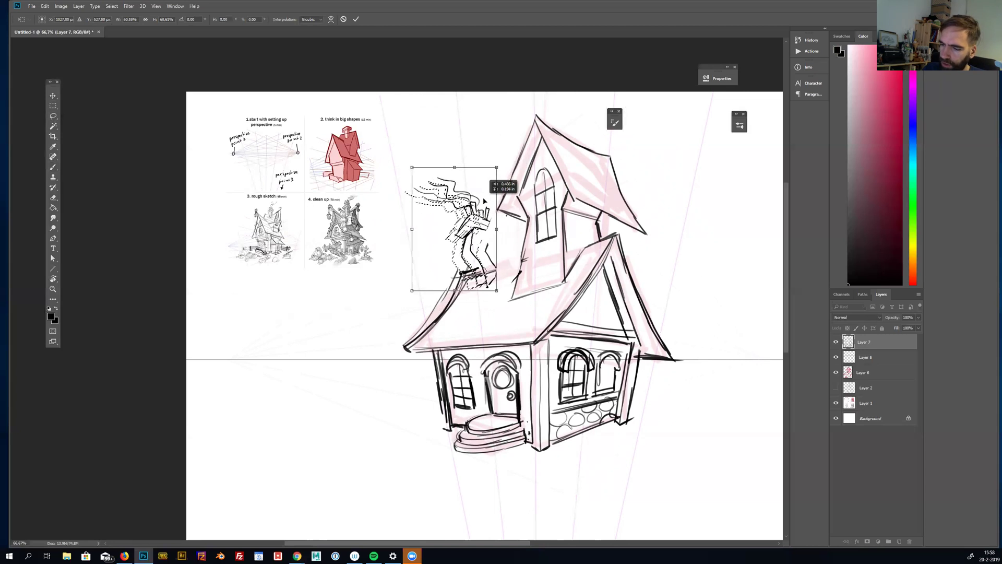
pyautogui.press('Return')
pyautogui.press('l')
pyautogui.hotkey('ctrl', 'd')
# Step: Clean up the chimney base and draw a bold ridge line along the top of the main roof
pyautogui.press('e')
pyautogui.press('b')
pyautogui.moveTo(470, 269); pyautogui.dragTo(506, 261)
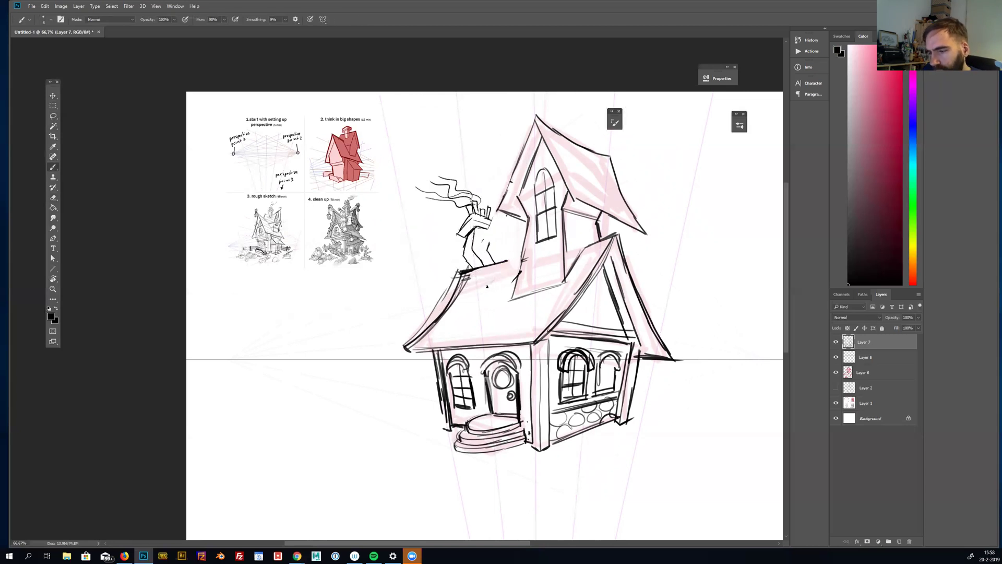
# Step: Select the chimney and smoke with the Lasso, try them mirrored, and reposition them on the ridge closer to the tower
pyautogui.press('l')
pyautogui.moveTo(446, 149); pyautogui.dragTo(466, 265)
pyautogui.moveTo(495, 222)
pyautogui.mouseDown()
pyautogui.moveTo(472, 159)
pyautogui.moveTo(447, 162)
pyautogui.mouseUp()
pyautogui.hotkey('ctrl', 'shift', 'h')
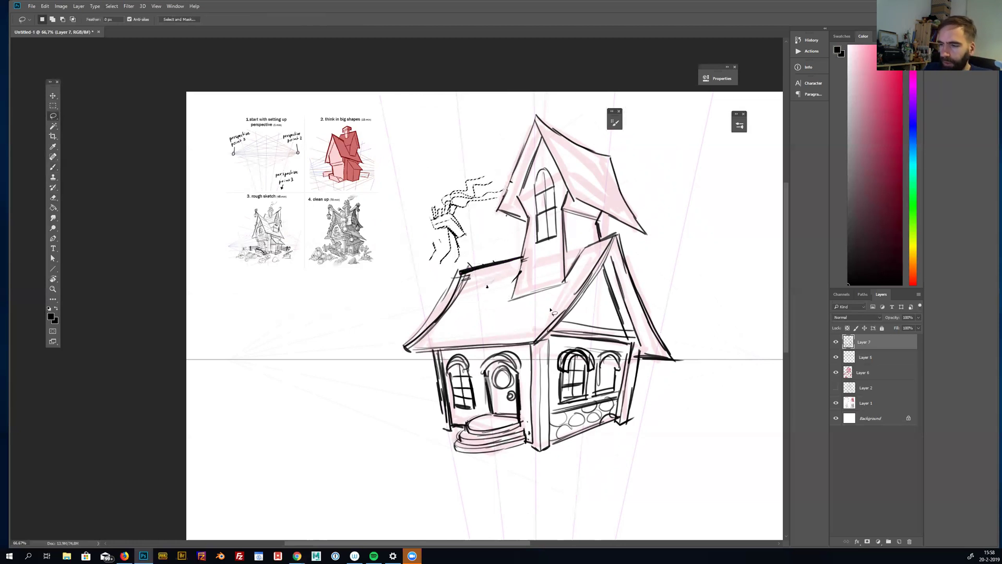
pyautogui.press('v')
pyautogui.moveTo(457, 235)
pyautogui.mouseDown()
pyautogui.moveTo(606, 194)
pyautogui.moveTo(631, 139)
pyautogui.moveTo(612, 152)
pyautogui.moveTo(607, 139)
pyautogui.moveTo(620, 165)
pyautogui.mouseUp()
pyautogui.moveTo(604, 200)
pyautogui.mouseDown()
pyautogui.moveTo(495, 263)
pyautogui.moveTo(493, 250)
pyautogui.moveTo(503, 254)
pyautogui.mouseUp()
pyautogui.hotkey('ctrl', 'd')
# Step: Draw a lower eave line and several parallel guide lines across the main roof for the shingle rows
pyautogui.press('b')
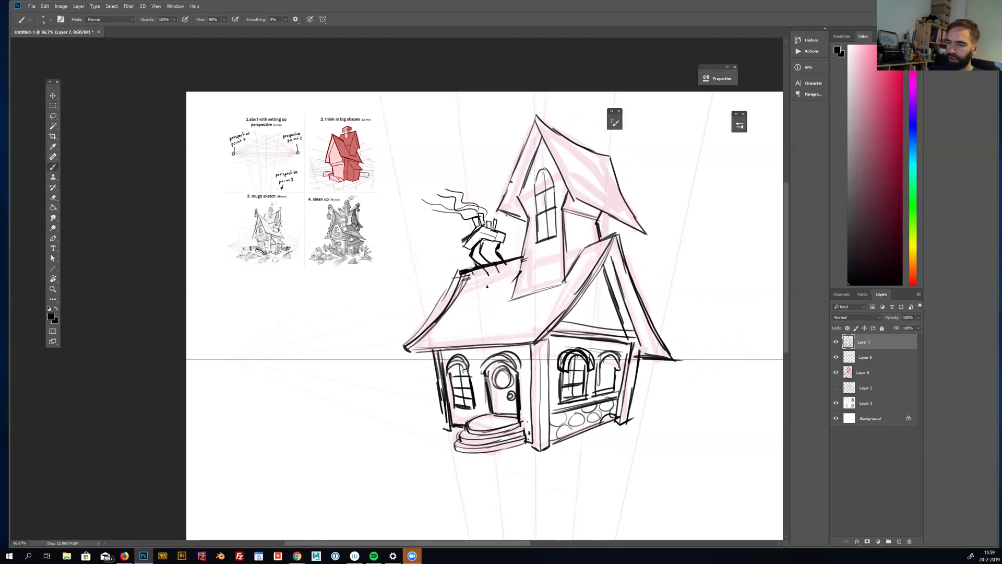
pyautogui.moveTo(400, 357); pyautogui.dragTo(545, 343)
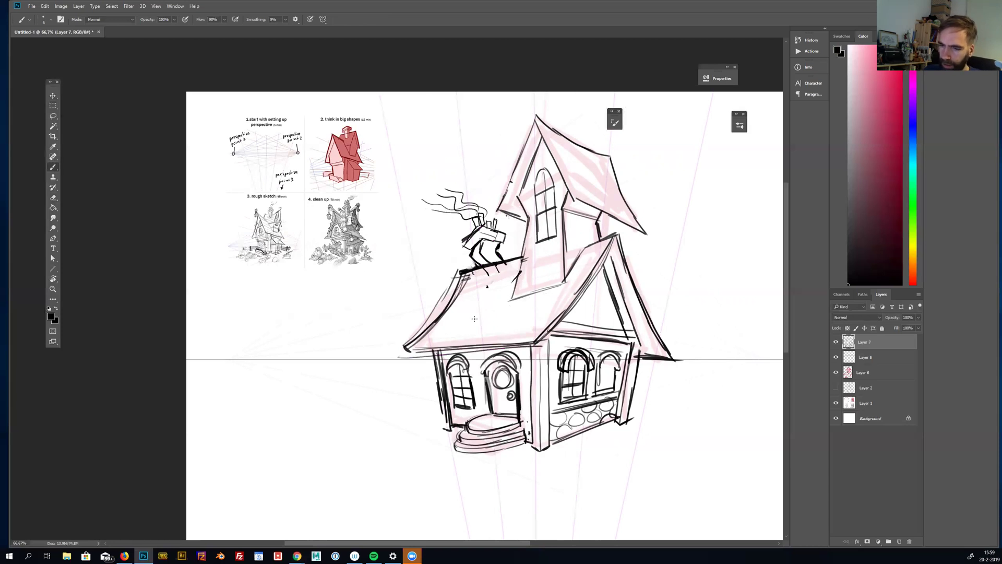
pyautogui.moveTo(431, 332)
pyautogui.mouseDown()
pyautogui.moveTo(545, 320)
pyautogui.moveTo(567, 303)
pyautogui.mouseUp()
pyautogui.moveTo(452, 309); pyautogui.dragTo(569, 291)
pyautogui.moveTo(468, 289); pyautogui.dragTo(515, 275)
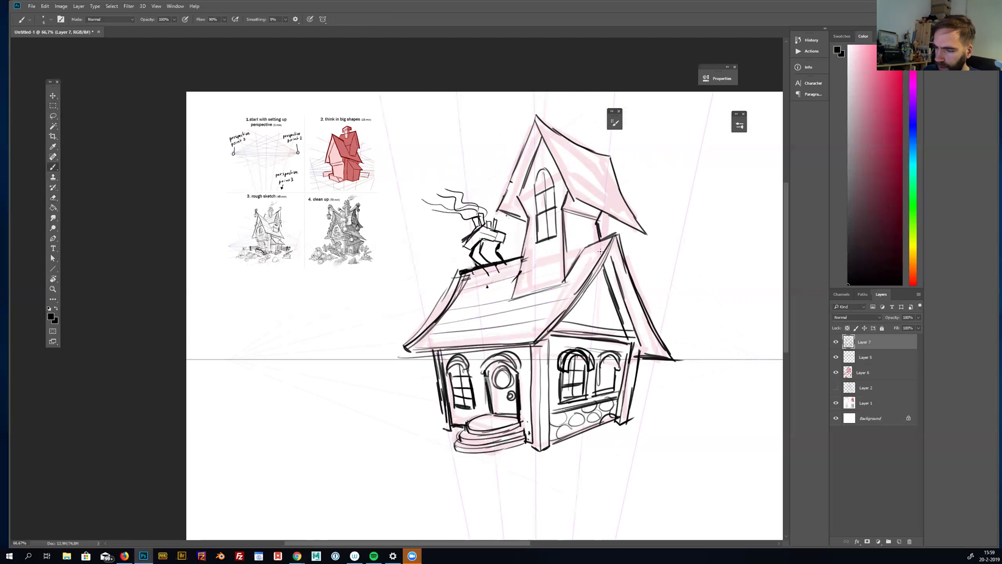
# Step: Sketch clusters of rounded shingles along the main roof's guide lines and below the chimney
pyautogui.moveTo(449, 330); pyautogui.dragTo(457, 322)
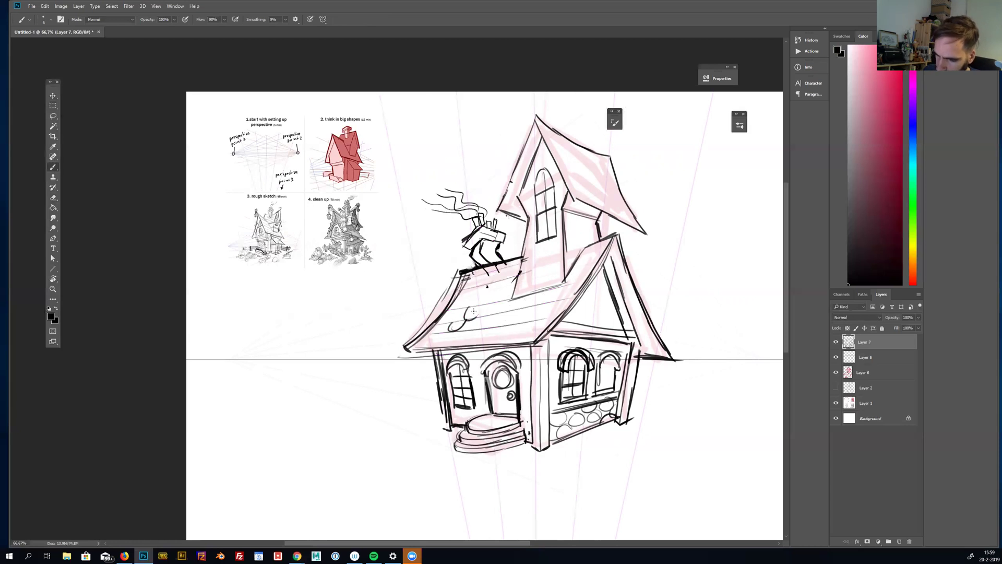
pyautogui.moveTo(488, 306)
pyautogui.mouseDown()
pyautogui.moveTo(478, 334)
pyautogui.moveTo(558, 302)
pyautogui.mouseUp()
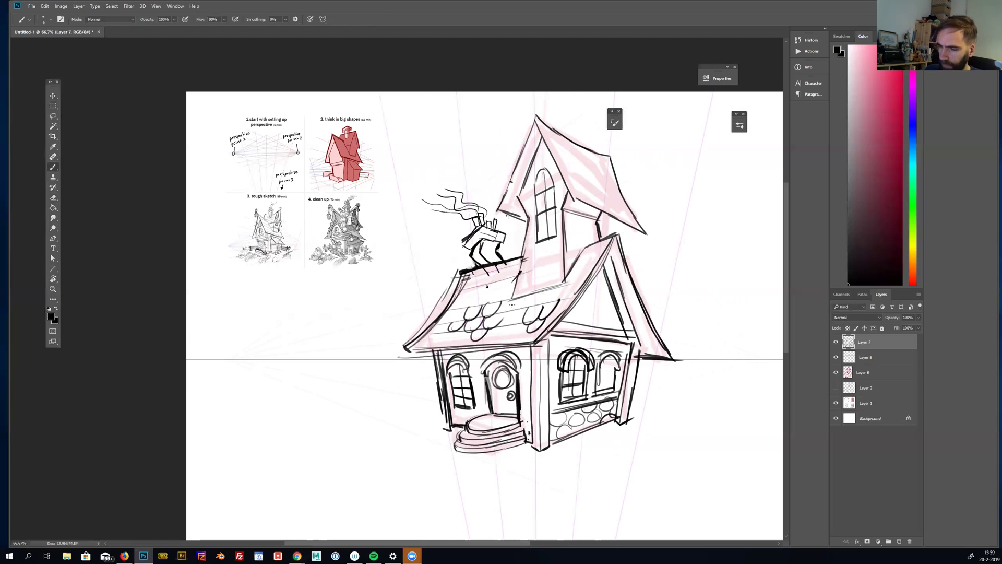
pyautogui.moveTo(472, 282); pyautogui.dragTo(503, 271)
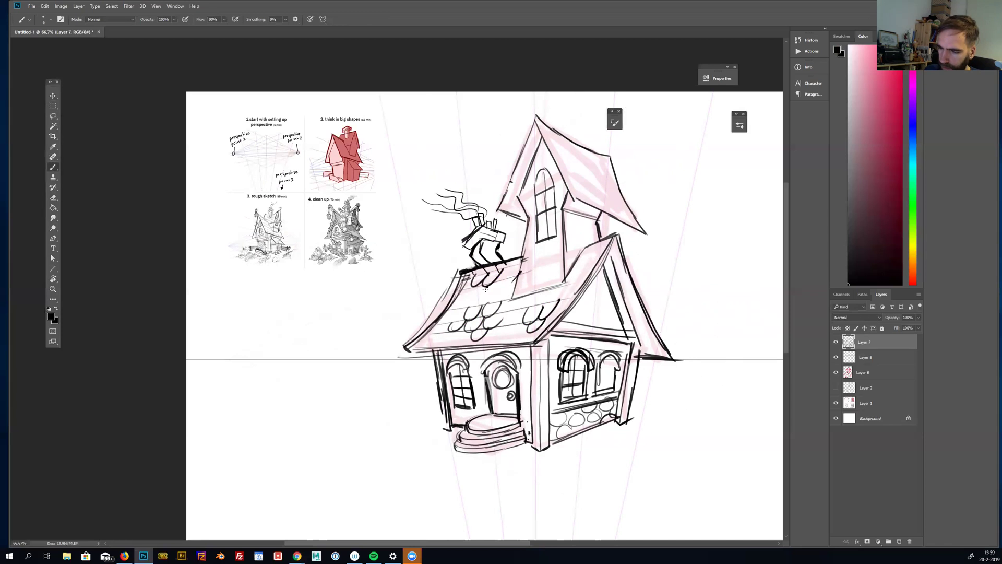
# Step: Sketch a group of rocks beside the house's right corner and a rounded boulder in front of the stone wall
pyautogui.moveTo(663, 402); pyautogui.dragTo(669, 394)
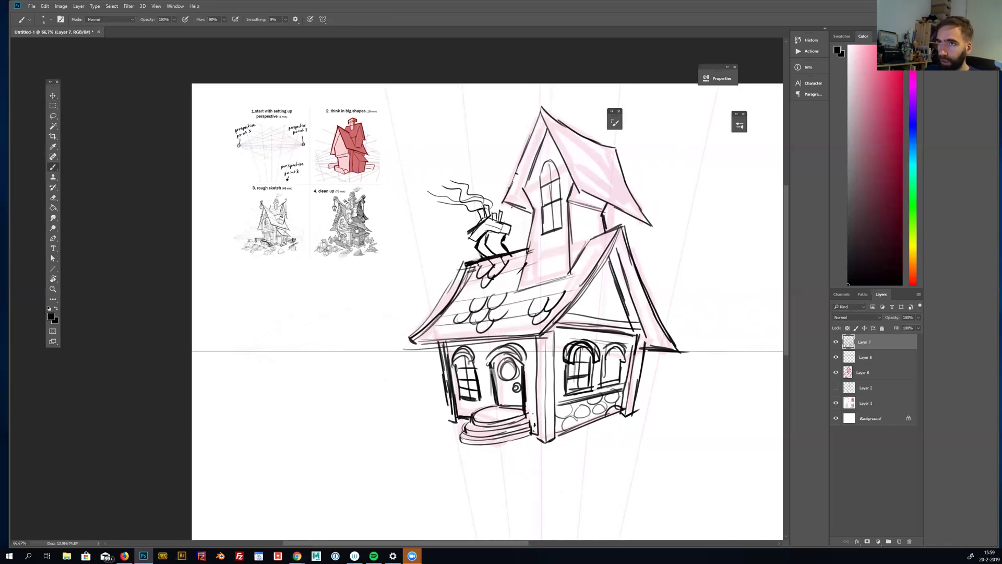
pyautogui.moveTo(636, 403)
pyautogui.mouseDown()
pyautogui.moveTo(664, 412)
pyautogui.moveTo(645, 424)
pyautogui.moveTo(681, 418)
pyautogui.mouseUp()
pyautogui.moveTo(577, 454); pyautogui.dragTo(605, 448)
# Step: Draw a winding path leading from the front steps to the foreground and fill part of it with stones
pyautogui.moveTo(514, 425)
pyautogui.mouseDown()
pyautogui.moveTo(544, 410)
pyautogui.moveTo(436, 453)
pyautogui.moveTo(522, 498)
pyautogui.mouseUp()
pyautogui.moveTo(509, 445); pyautogui.dragTo(589, 492)
pyautogui.moveTo(472, 433)
pyautogui.mouseDown()
pyautogui.moveTo(499, 427)
pyautogui.moveTo(508, 442)
pyautogui.moveTo(490, 445)
pyautogui.moveTo(552, 453)
pyautogui.moveTo(590, 478)
pyautogui.moveTo(591, 458)
pyautogui.mouseUp()
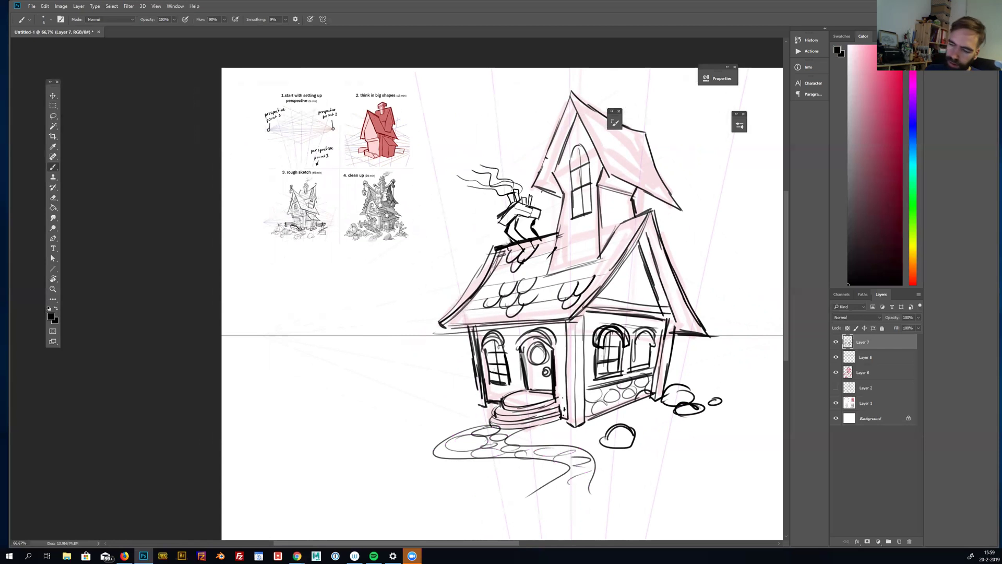
# Step: Sketch a tree stump with spreading roots left of the path and an axe stuck in its top
pyautogui.moveTo(510, 405); pyautogui.dragTo(520, 411)
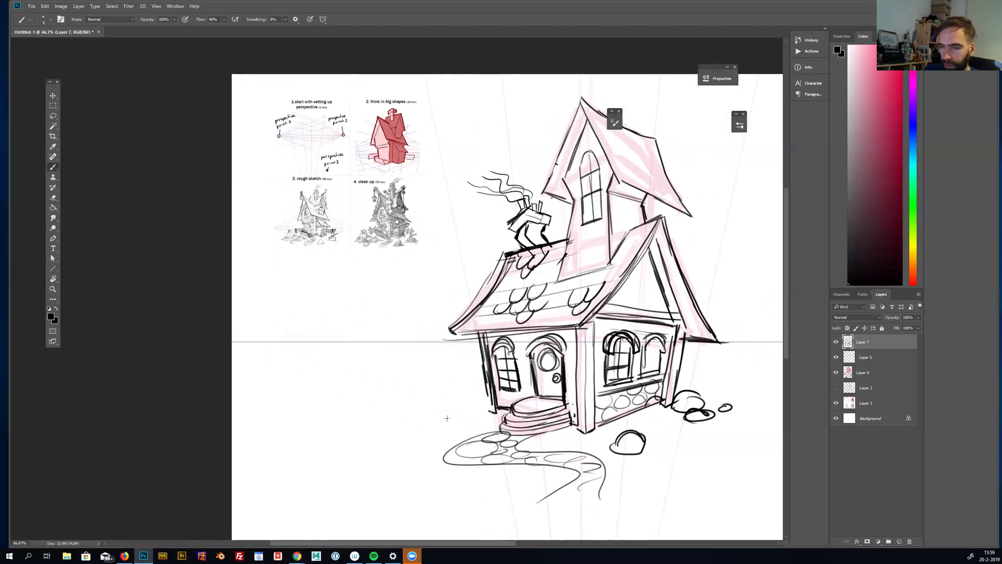
pyautogui.moveTo(420, 422)
pyautogui.mouseDown()
pyautogui.moveTo(457, 421)
pyautogui.moveTo(407, 434)
pyautogui.moveTo(462, 427)
pyautogui.moveTo(419, 436)
pyautogui.mouseUp()
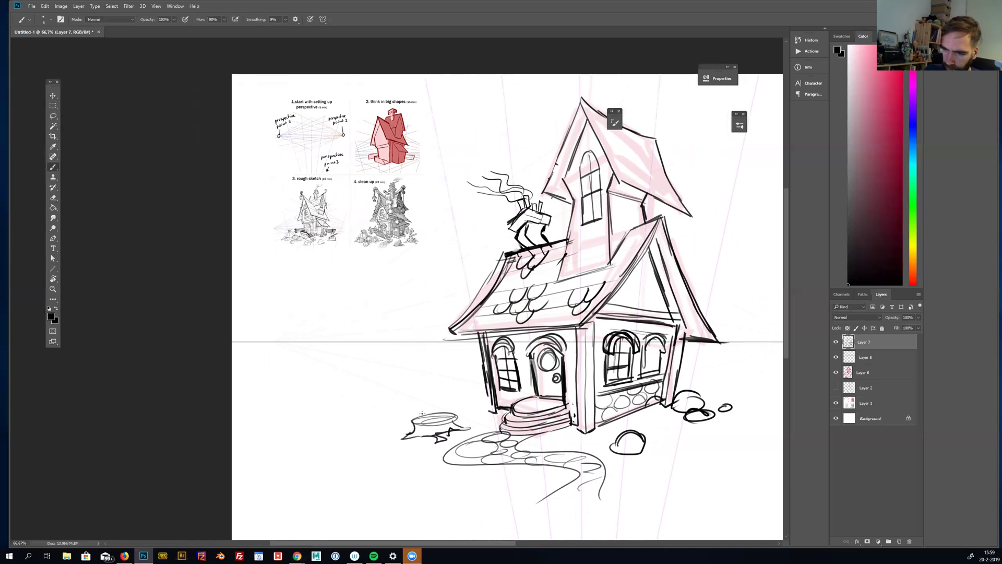
pyautogui.moveTo(399, 402)
pyautogui.mouseDown()
pyautogui.moveTo(439, 405)
pyautogui.moveTo(420, 409)
pyautogui.moveTo(440, 421)
pyautogui.moveTo(447, 405)
pyautogui.mouseUp()
# Step: Sketch a leaning pine tree left of the house with a curved trunk line and its upper foliage tiers
pyautogui.moveTo(733, 348); pyautogui.dragTo(673, 346)
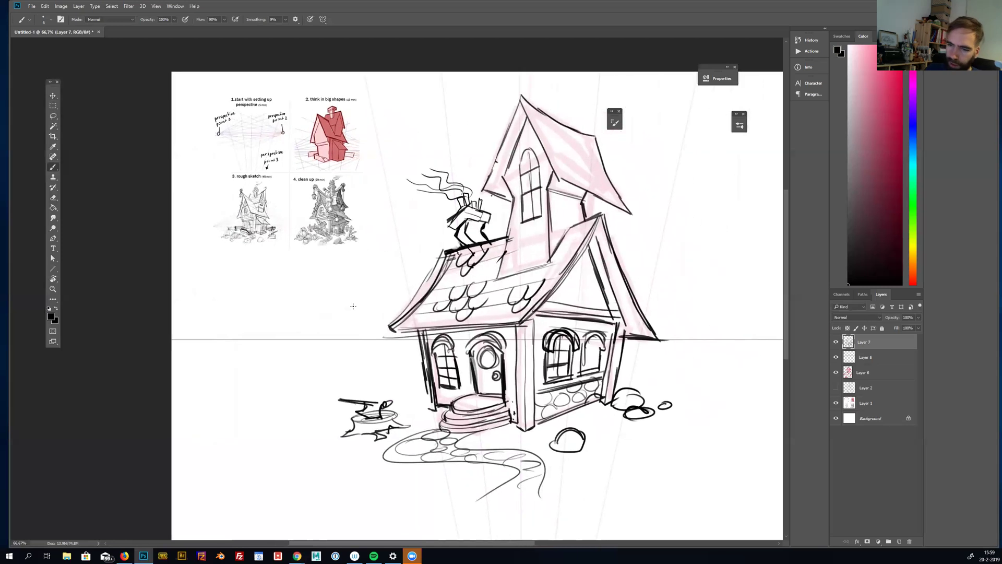
pyautogui.moveTo(340, 270)
pyautogui.mouseDown()
pyautogui.moveTo(391, 391)
pyautogui.moveTo(339, 268)
pyautogui.mouseUp()
pyautogui.moveTo(372, 312); pyautogui.dragTo(390, 390)
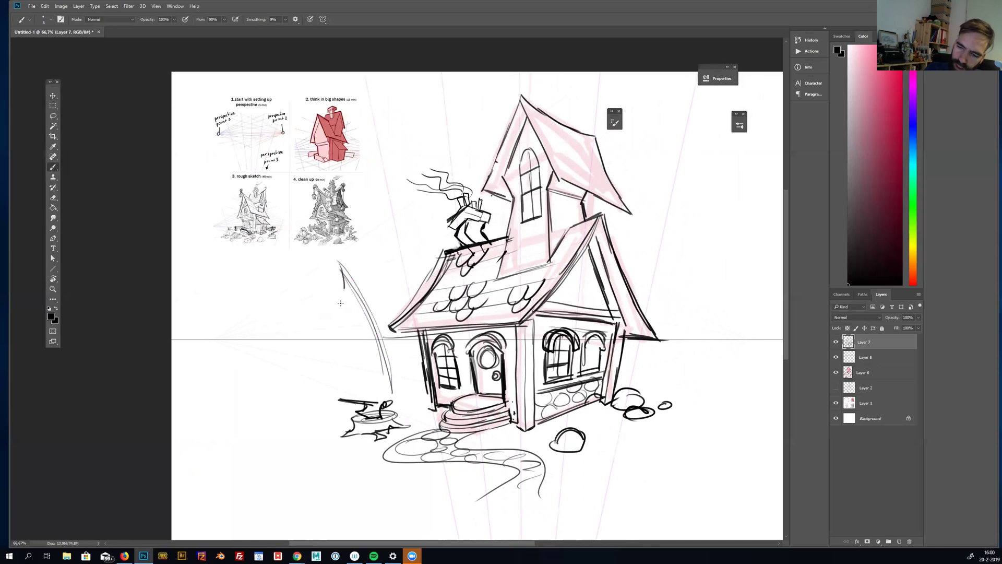
pyautogui.moveTo(340, 311); pyautogui.dragTo(377, 297)
pyautogui.moveTo(340, 259); pyautogui.dragTo(383, 286)
pyautogui.moveTo(359, 319)
pyautogui.mouseDown()
pyautogui.moveTo(342, 356)
pyautogui.moveTo(412, 337)
pyautogui.mouseUp()
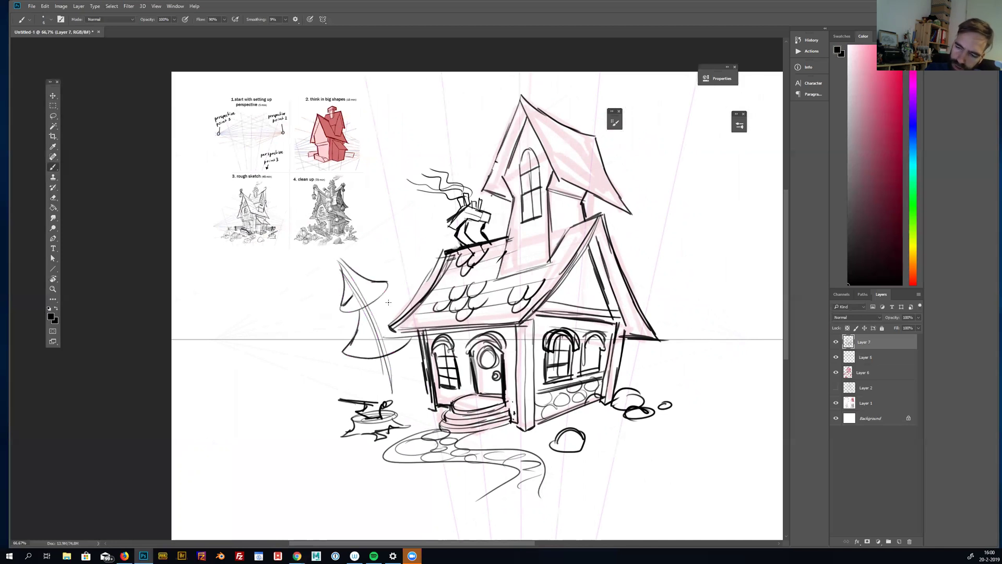
# Step: Add the left pine's lowest tier and trunk base, and give its foliage tiers jagged edges
pyautogui.moveTo(359, 365)
pyautogui.mouseDown()
pyautogui.moveTo(332, 383)
pyautogui.moveTo(405, 389)
pyautogui.moveTo(428, 350)
pyautogui.mouseUp()
pyautogui.moveTo(384, 396); pyautogui.dragTo(402, 386)
pyautogui.moveTo(339, 377)
pyautogui.mouseDown()
pyautogui.moveTo(362, 386)
pyautogui.moveTo(412, 377)
pyautogui.mouseUp()
pyautogui.moveTo(370, 337)
pyautogui.mouseDown()
pyautogui.moveTo(367, 354)
pyautogui.moveTo(400, 355)
pyautogui.mouseUp()
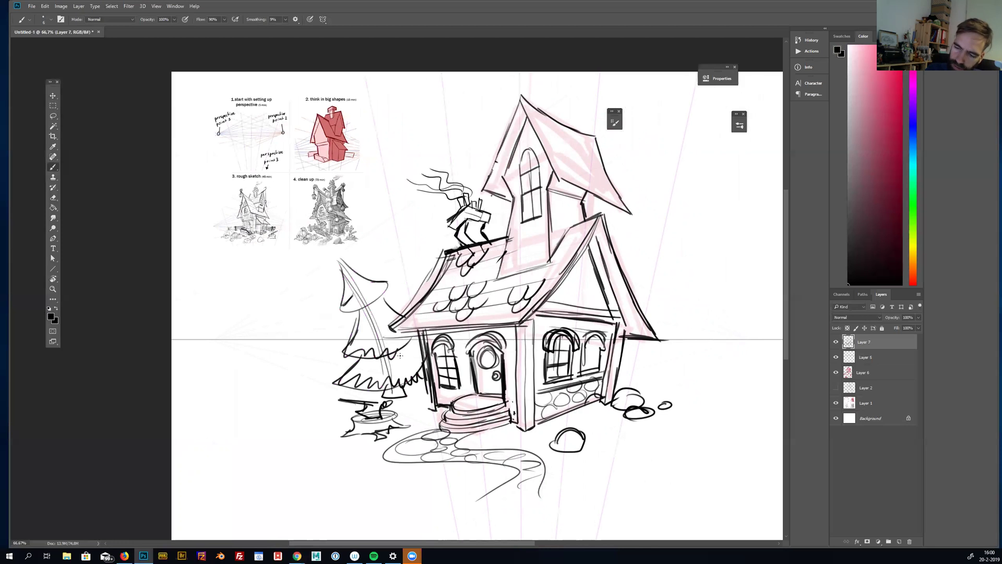
pyautogui.moveTo(349, 302)
pyautogui.mouseDown()
pyautogui.moveTo(386, 287)
pyautogui.moveTo(371, 291)
pyautogui.mouseUp()
# Step: Sketch a second pine tree with a pointed top and tiered foliage behind the house's right side
pyautogui.moveTo(635, 315)
pyautogui.mouseDown()
pyautogui.moveTo(683, 252)
pyautogui.moveTo(677, 337)
pyautogui.mouseUp()
pyautogui.moveTo(696, 368)
pyautogui.mouseDown()
pyautogui.moveTo(615, 373)
pyautogui.moveTo(682, 356)
pyautogui.mouseUp()
pyautogui.moveTo(650, 297)
pyautogui.mouseDown()
pyautogui.moveTo(674, 297)
pyautogui.moveTo(688, 251)
pyautogui.mouseUp()
pyautogui.moveTo(682, 253)
pyautogui.mouseDown()
pyautogui.moveTo(651, 290)
pyautogui.moveTo(689, 351)
pyautogui.moveTo(664, 352)
pyautogui.moveTo(674, 371)
pyautogui.mouseUp()
pyautogui.moveTo(672, 294); pyautogui.dragTo(670, 302)
# Step: Add rows of rounded shingles to the tower roof and give the tower window a thicker frame and a protruding sill
pyautogui.moveTo(704, 317)
pyautogui.mouseDown()
pyautogui.moveTo(636, 344)
pyautogui.moveTo(663, 310)
pyautogui.mouseUp()
pyautogui.moveTo(487, 104)
pyautogui.mouseDown()
pyautogui.moveTo(561, 149)
pyautogui.moveTo(509, 137)
pyautogui.moveTo(552, 174)
pyautogui.moveTo(509, 122)
pyautogui.moveTo(521, 137)
pyautogui.moveTo(523, 112)
pyautogui.moveTo(535, 121)
pyautogui.moveTo(536, 153)
pyautogui.moveTo(523, 152)
pyautogui.moveTo(537, 156)
pyautogui.moveTo(544, 178)
pyautogui.mouseUp()
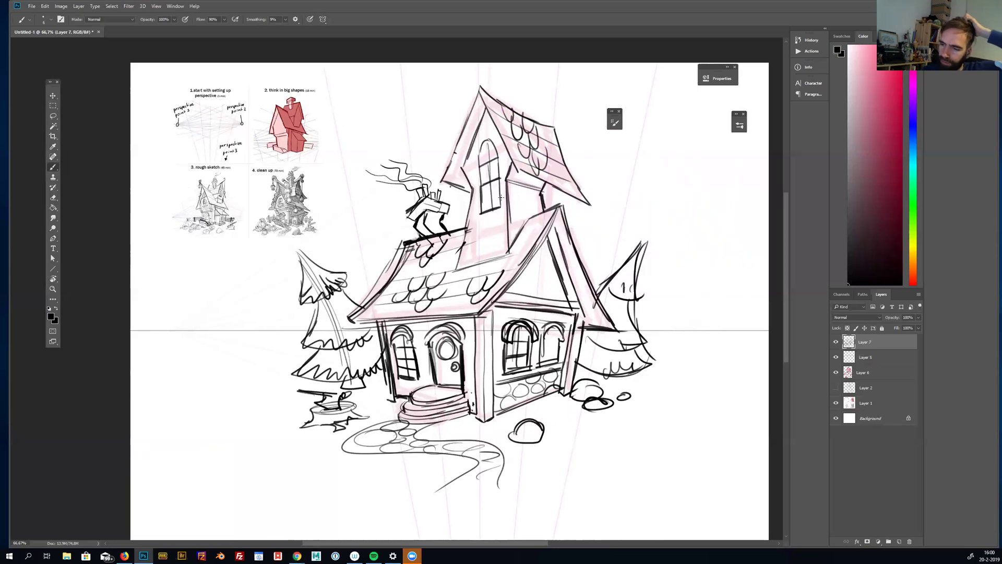
pyautogui.moveTo(478, 223); pyautogui.dragTo(502, 218)
pyautogui.moveTo(502, 204)
pyautogui.mouseDown()
pyautogui.moveTo(477, 222)
pyautogui.moveTo(504, 203)
pyautogui.mouseUp()
pyautogui.moveTo(475, 210); pyautogui.dragTo(477, 227)
pyautogui.moveTo(479, 146); pyautogui.dragTo(477, 191)
pyautogui.moveTo(473, 175)
pyautogui.mouseDown()
pyautogui.moveTo(491, 141)
pyautogui.moveTo(505, 184)
pyautogui.mouseUp()
# Step: Double the tower gable's left edges with darker lines to give the roof overhang thickness
pyautogui.moveTo(489, 109)
pyautogui.mouseDown()
pyautogui.moveTo(465, 146)
pyautogui.moveTo(483, 107)
pyautogui.moveTo(458, 165)
pyautogui.mouseUp()
pyautogui.moveTo(485, 108); pyautogui.dragTo(459, 168)
pyautogui.moveTo(473, 86); pyautogui.dragTo(444, 172)
pyautogui.moveTo(483, 74); pyautogui.dragTo(452, 150)
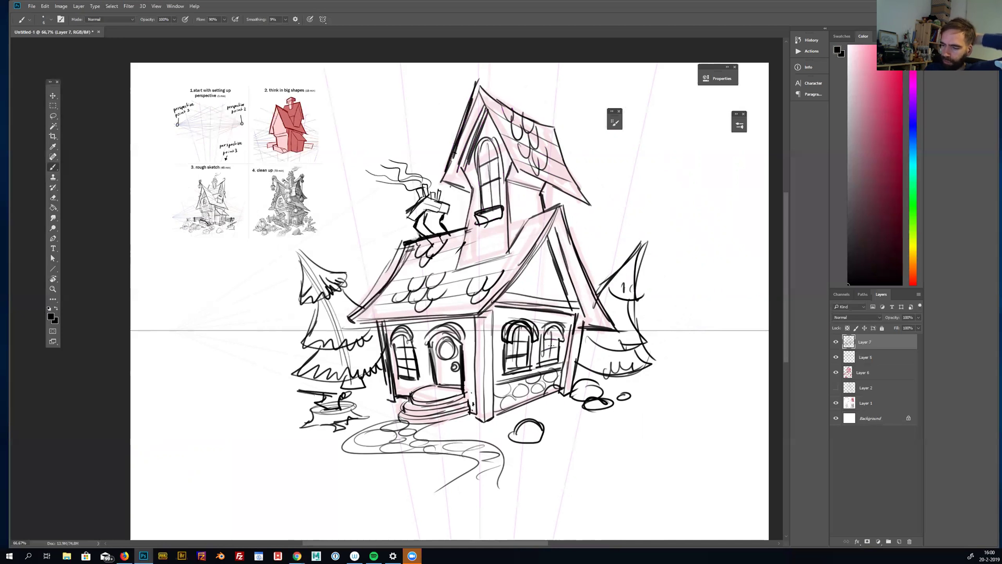
# Step: Sketch a small arched window with crossbars in the right gable
pyautogui.moveTo(529, 290); pyautogui.dragTo(537, 259)
pyautogui.moveTo(541, 261); pyautogui.dragTo(549, 294)
pyautogui.moveTo(527, 291)
pyautogui.mouseDown()
pyautogui.moveTo(541, 266)
pyautogui.moveTo(540, 294)
pyautogui.mouseUp()
pyautogui.moveTo(535, 278); pyautogui.dragTo(548, 276)
# Step: Sketch a rail fence running out behind the trees on both sides of the house
pyautogui.moveTo(306, 356)
pyautogui.mouseDown()
pyautogui.moveTo(241, 373)
pyautogui.moveTo(262, 386)
pyautogui.mouseUp()
pyautogui.moveTo(265, 362)
pyautogui.mouseDown()
pyautogui.moveTo(268, 385)
pyautogui.moveTo(279, 376)
pyautogui.mouseUp()
pyautogui.moveTo(285, 354); pyautogui.dragTo(284, 384)
pyautogui.moveTo(643, 345)
pyautogui.mouseDown()
pyautogui.moveTo(700, 354)
pyautogui.moveTo(699, 368)
pyautogui.mouseUp()
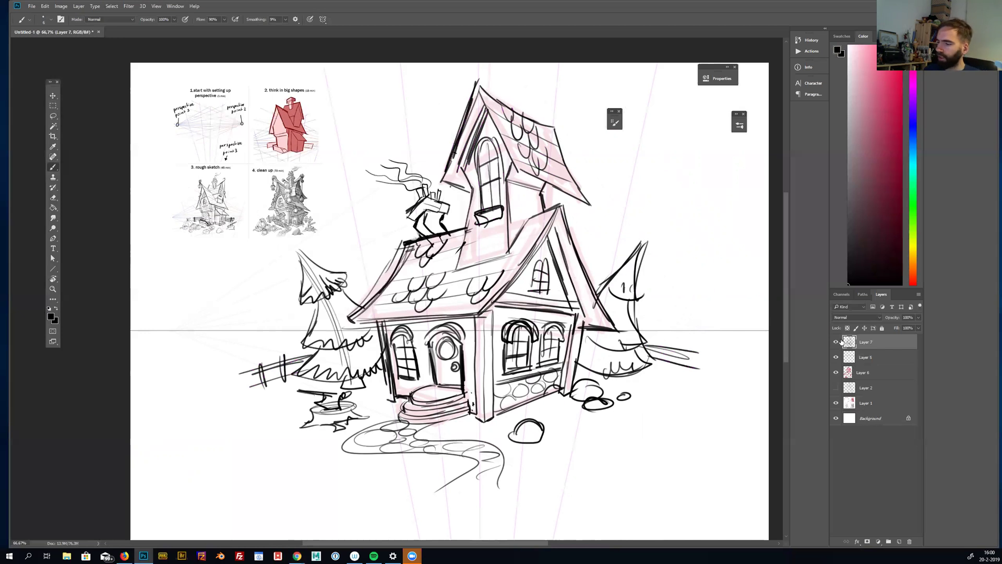
# Step: Hide the crimson shapes and perspective grid layers, and lower Layer 7's opacity to 8%
pyautogui.moveTo(560, 340); pyautogui.dragTo(552, 344)
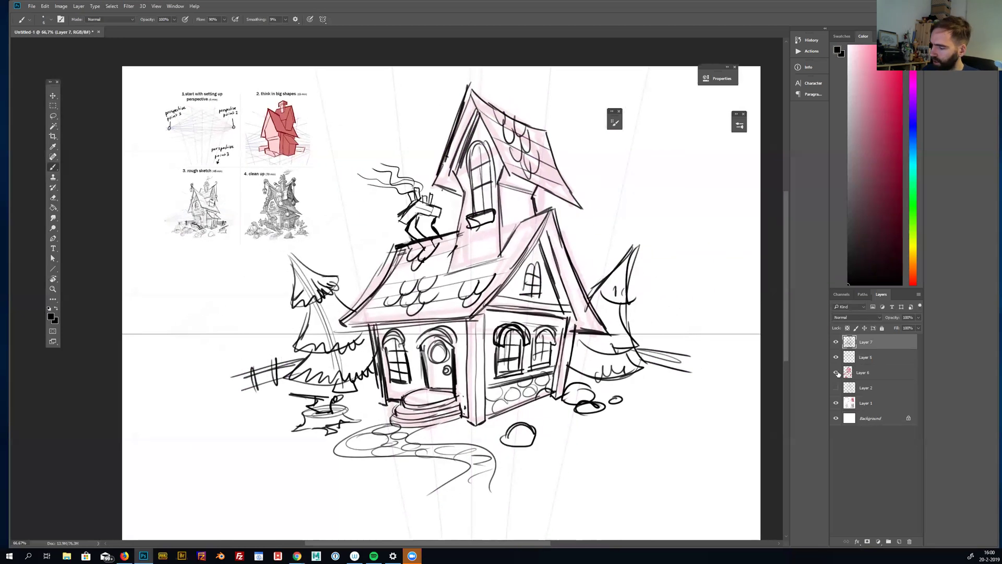
pyautogui.click(836, 372)
pyautogui.click(836, 357)
pyautogui.moveTo(895, 328); pyautogui.dragTo(882, 328)
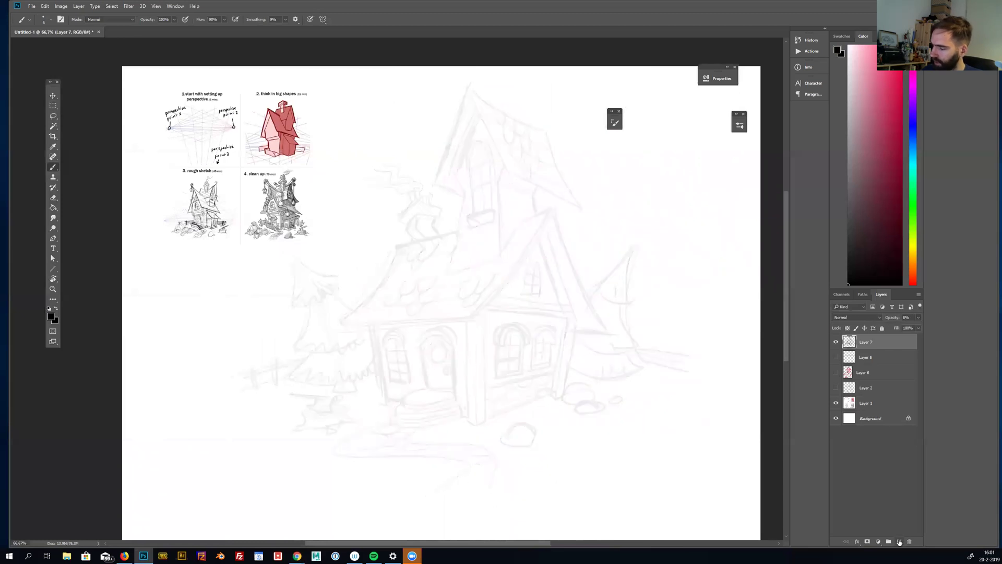
# Step: Add a new layer above the faded sketch and reduce the brush size for clean-up lines around the door
pyautogui.click(899, 542)
pyautogui.scroll(1, 488, 331)
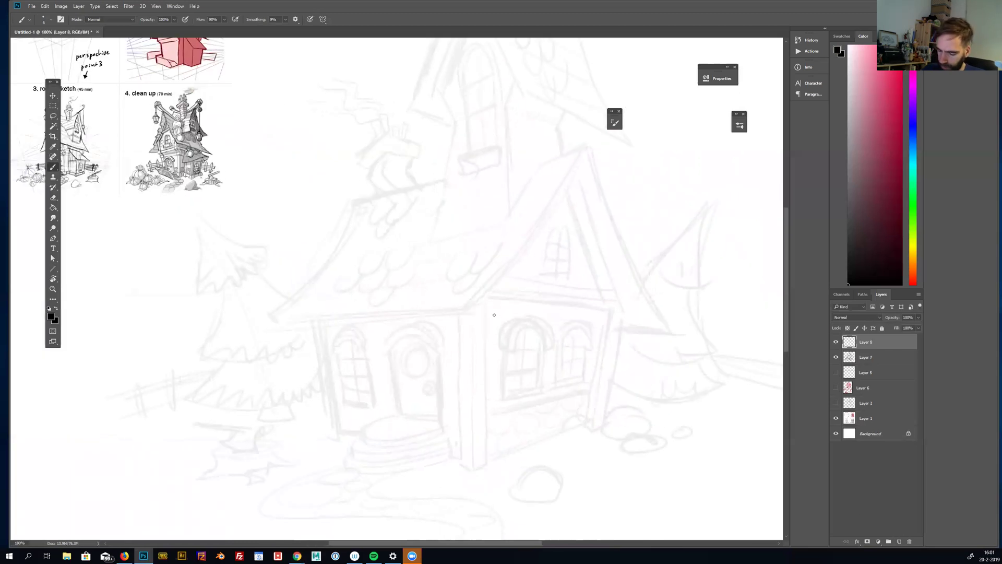
pyautogui.moveTo(499, 372); pyautogui.dragTo(555, 369)
pyautogui.press('[')
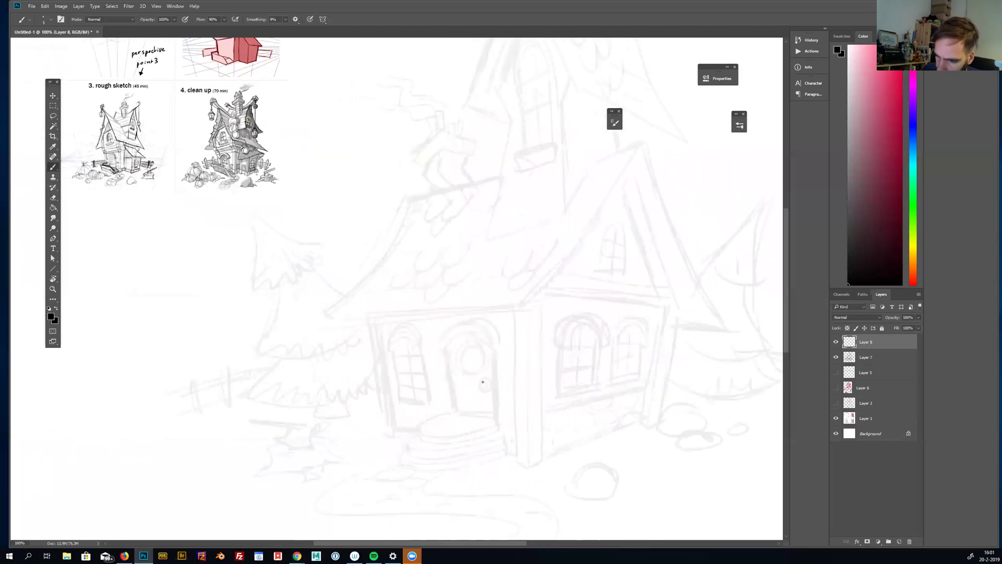
# Step: Ink the door's round knob, its left jamb lines and the thick arched moulding above the door
pyautogui.click(484, 385)
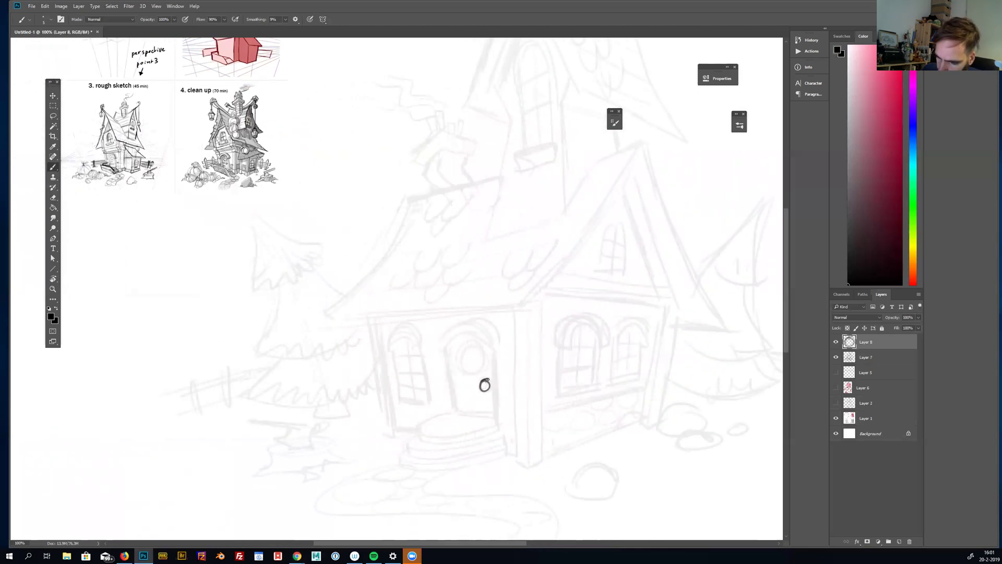
pyautogui.moveTo(484, 386); pyautogui.dragTo(486, 385)
pyautogui.moveTo(453, 352); pyautogui.dragTo(462, 412)
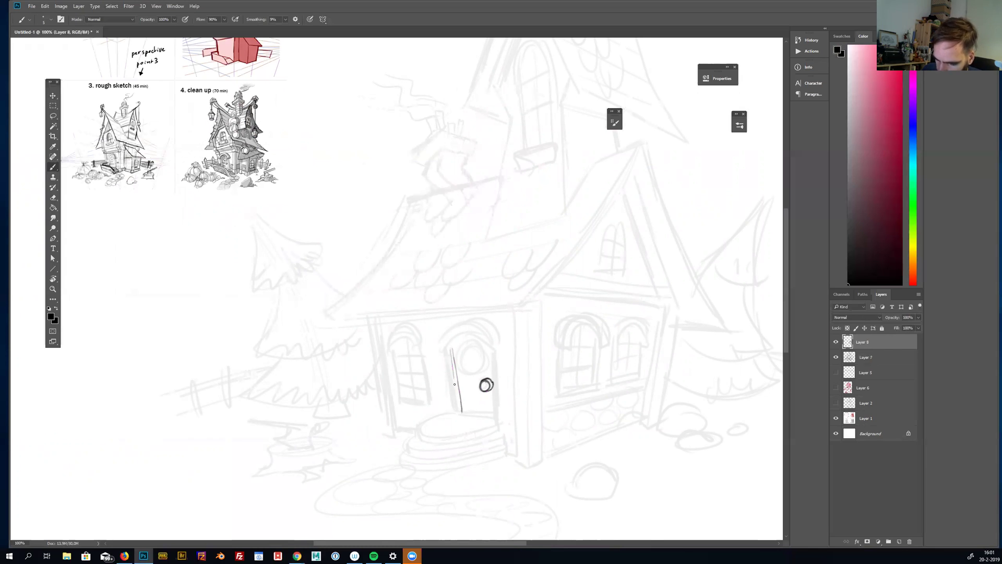
pyautogui.moveTo(446, 355); pyautogui.dragTo(458, 415)
pyautogui.moveTo(446, 352); pyautogui.dragTo(453, 339)
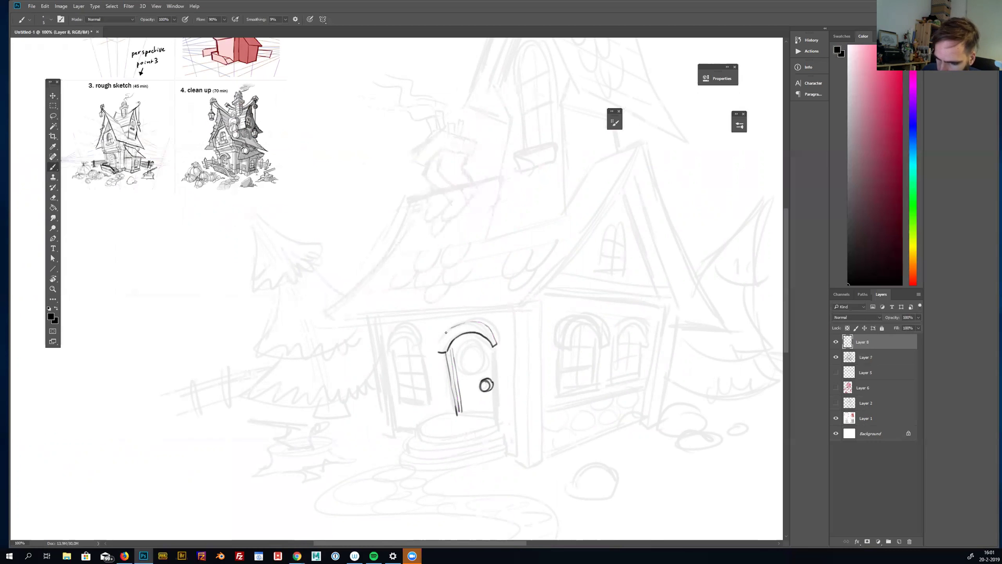
pyautogui.moveTo(440, 349); pyautogui.dragTo(483, 321)
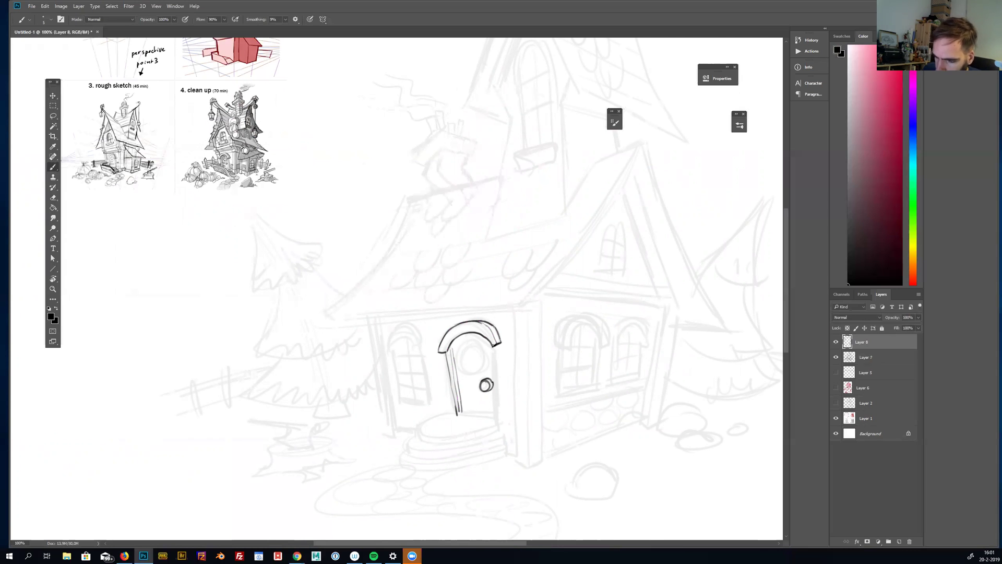
# Step: Ink the door's right jamb, bottom edge and vertical planks, plus hinges and a round window with crossbars
pyautogui.moveTo(493, 350); pyautogui.dragTo(496, 418)
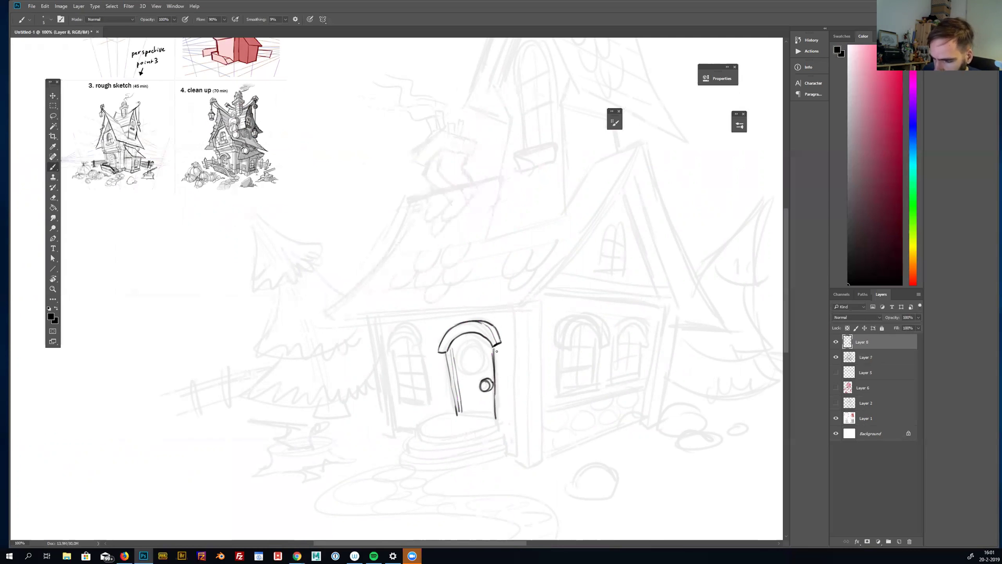
pyautogui.moveTo(497, 347); pyautogui.dragTo(500, 416)
pyautogui.moveTo(457, 413); pyautogui.dragTo(497, 412)
pyautogui.moveTo(466, 344)
pyautogui.mouseDown()
pyautogui.moveTo(472, 373)
pyautogui.moveTo(465, 343)
pyautogui.moveTo(487, 347)
pyautogui.moveTo(474, 357)
pyautogui.moveTo(475, 370)
pyautogui.moveTo(487, 357)
pyautogui.moveTo(473, 414)
pyautogui.mouseUp()
pyautogui.moveTo(481, 411); pyautogui.dragTo(480, 381)
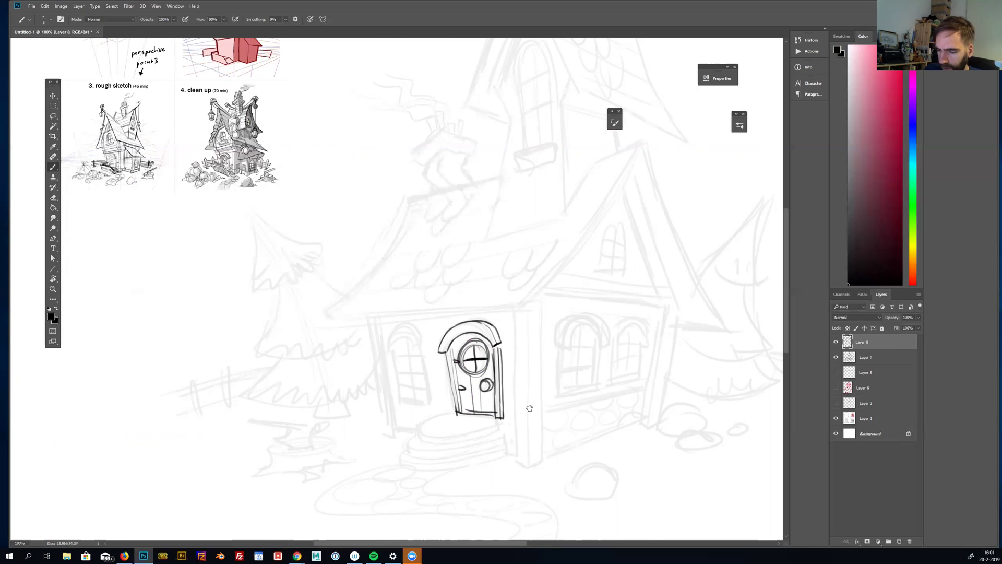
# Step: Ink the rounded top doorstep below the door and clean up the lines around the door's right side and knob
pyautogui.moveTo(529, 408); pyautogui.dragTo(499, 392)
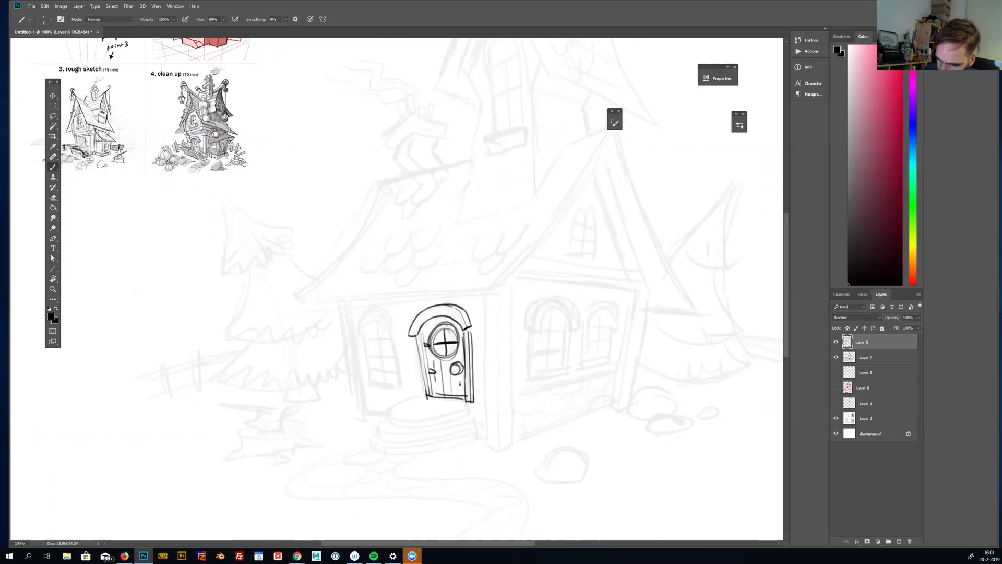
pyautogui.moveTo(416, 395)
pyautogui.mouseDown()
pyautogui.moveTo(393, 408)
pyautogui.moveTo(411, 418)
pyautogui.moveTo(476, 403)
pyautogui.mouseUp()
pyautogui.moveTo(390, 416); pyautogui.dragTo(463, 415)
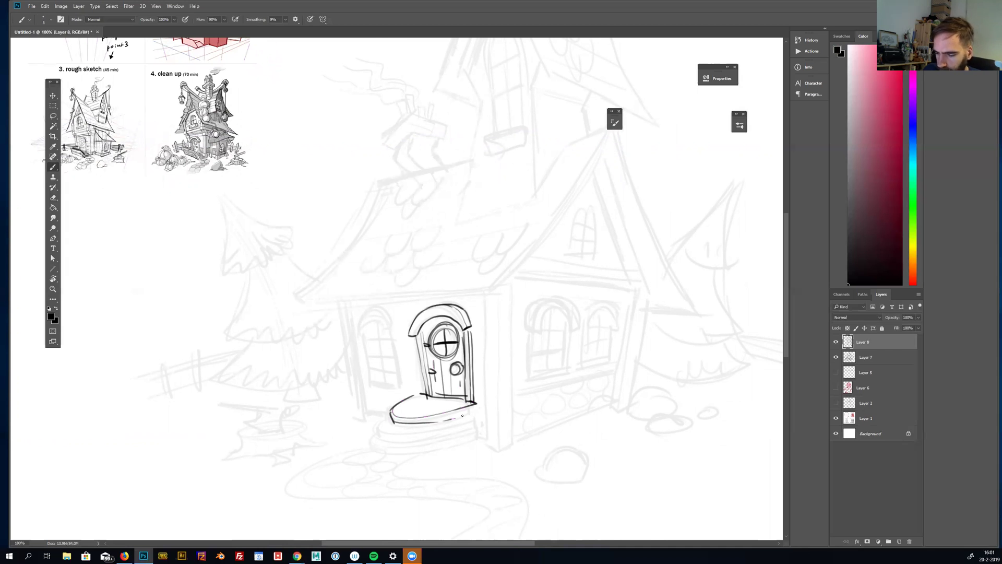
pyautogui.press('e')
pyautogui.moveTo(471, 348)
pyautogui.mouseDown()
pyautogui.moveTo(458, 367)
pyautogui.moveTo(470, 368)
pyautogui.mouseUp()
pyautogui.press('b')
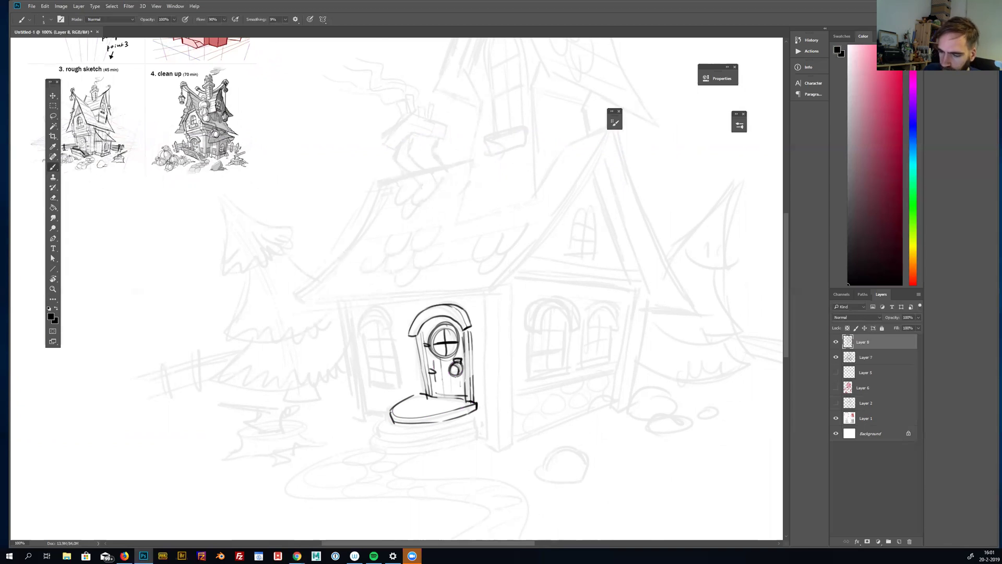
# Step: Compare the drawing with and without the rough sketch on Layer 7, and raise that layer's opacity to 40%
pyautogui.scroll(-1, 481, 374)
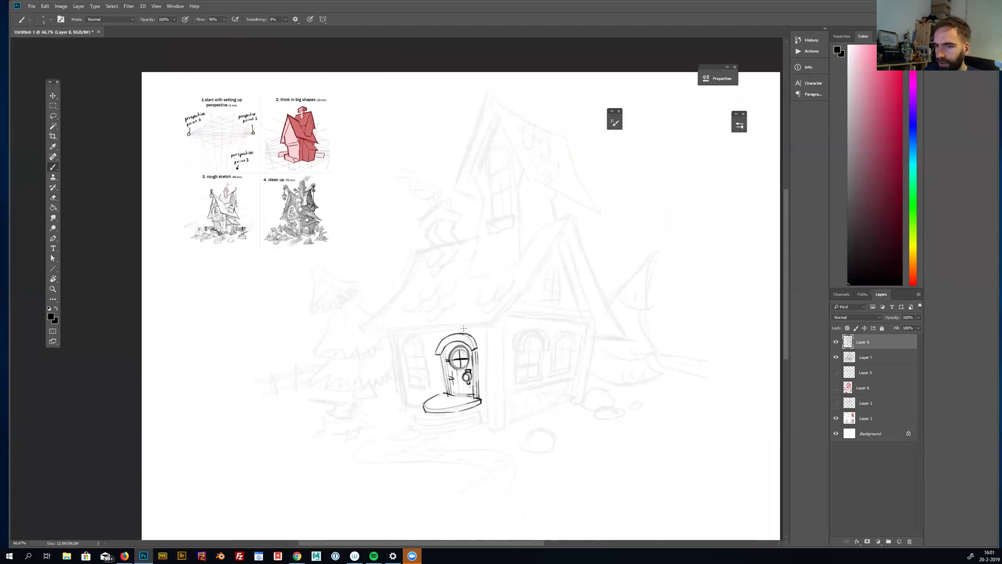
pyautogui.click(835, 357)
pyautogui.click(835, 357)
pyautogui.click(869, 357)
pyautogui.moveTo(916, 327); pyautogui.dragTo(897, 328)
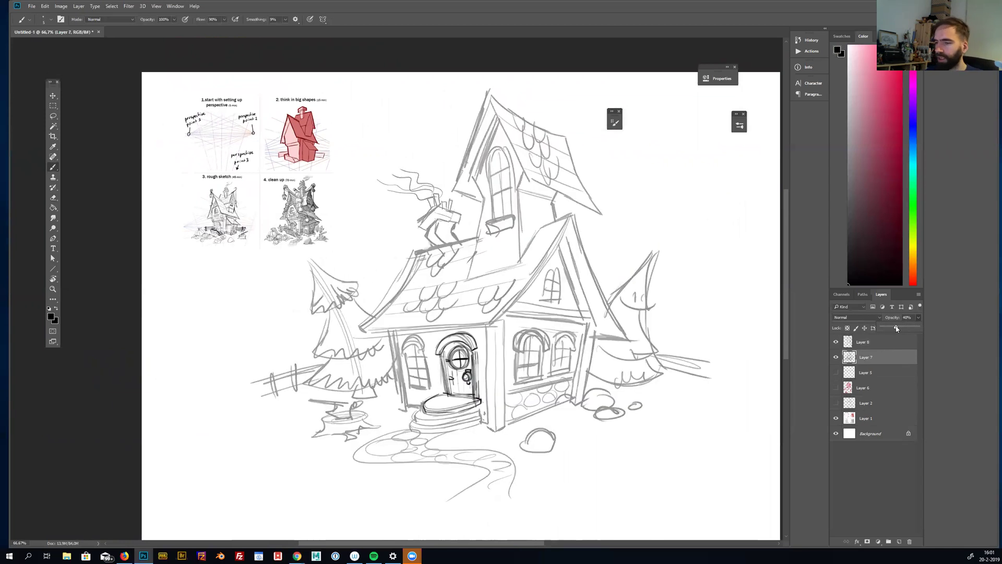
# Step: Add a layer beneath the rough sketch and draw a circle with an arrow marking the light direction towards the house
pyautogui.click(864, 372)
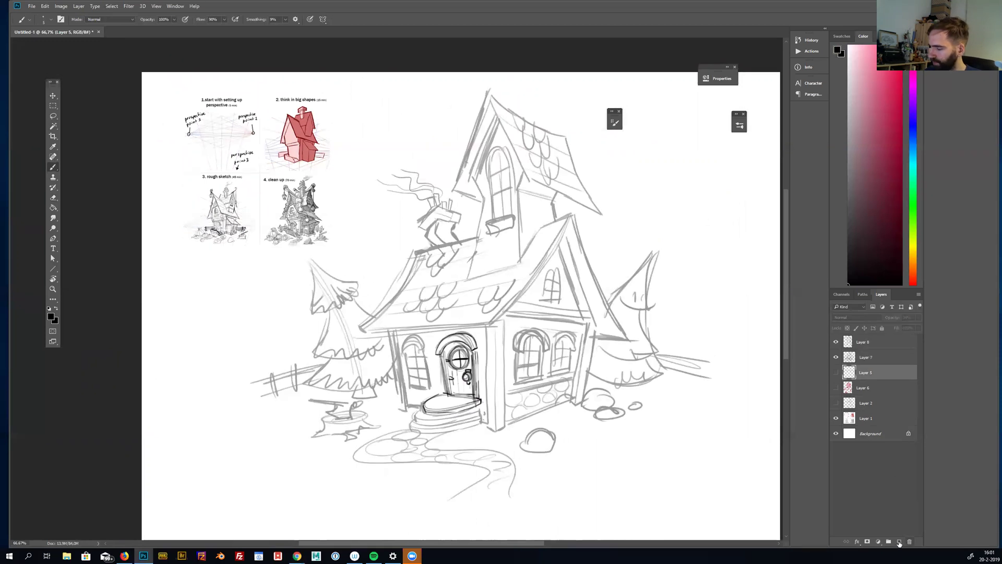
pyautogui.click(899, 541)
pyautogui.moveTo(582, 332); pyautogui.dragTo(575, 334)
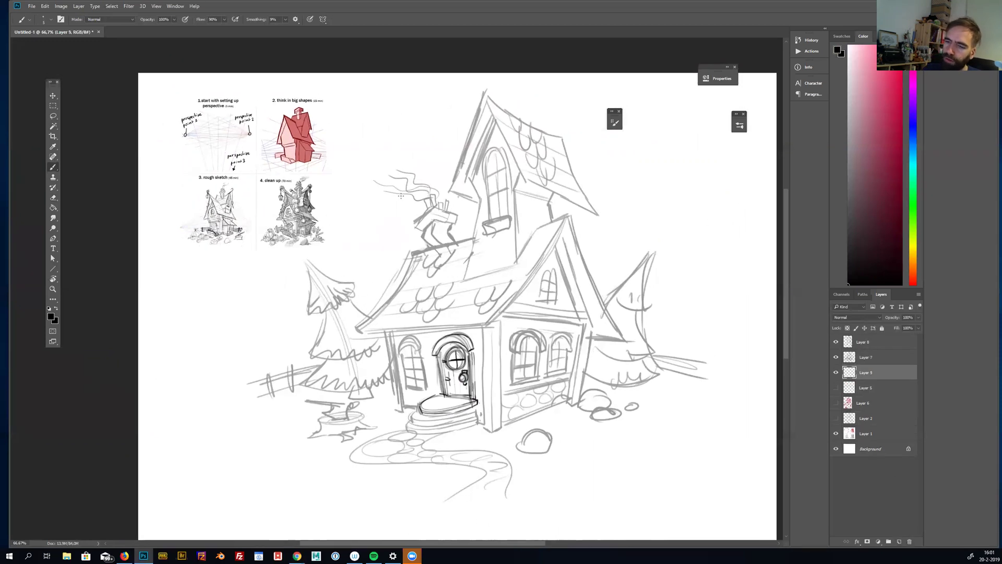
pyautogui.moveTo(342, 119)
pyautogui.mouseDown()
pyautogui.moveTo(369, 150)
pyautogui.moveTo(364, 137)
pyautogui.mouseUp()
pyautogui.moveTo(337, 104)
pyautogui.mouseDown()
pyautogui.moveTo(326, 114)
pyautogui.moveTo(339, 128)
pyautogui.mouseUp()
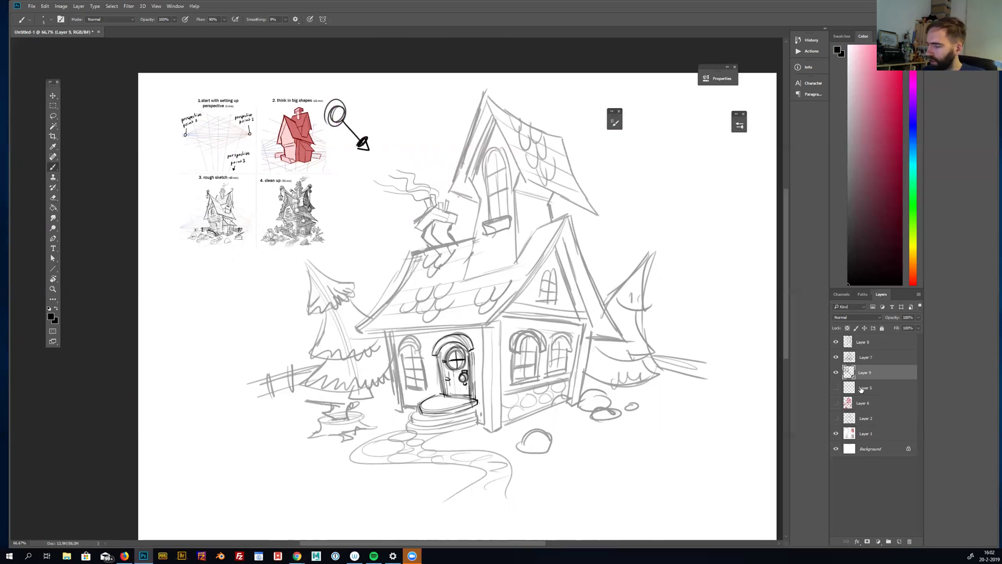
# Step: On another new layer, shade the right-facing walls of house and tower, the right tree and the ground shadow in light gray with a smaller brush
pyautogui.keyDown('ctrl'); pyautogui.click(899, 542); pyautogui.keyUp('ctrl')
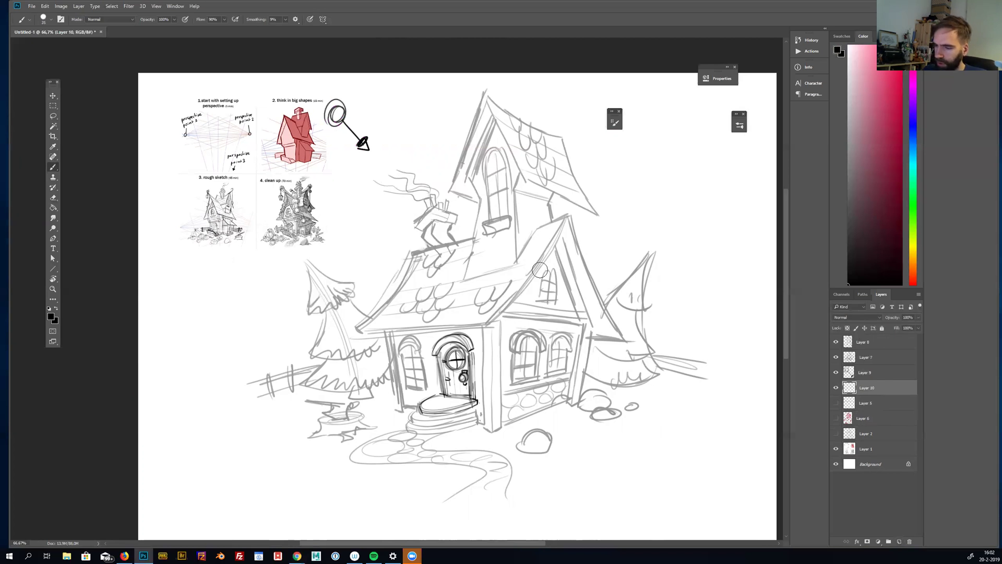
pyautogui.moveTo(845, 97)
pyautogui.mouseDown()
pyautogui.moveTo(844, 85)
pyautogui.moveTo(841, 111)
pyautogui.mouseUp()
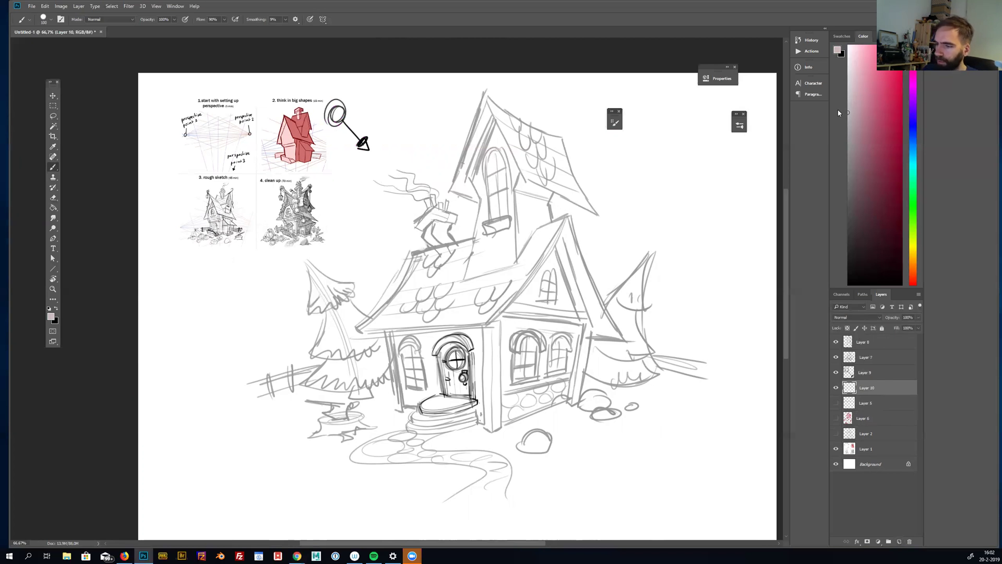
pyautogui.press('[')
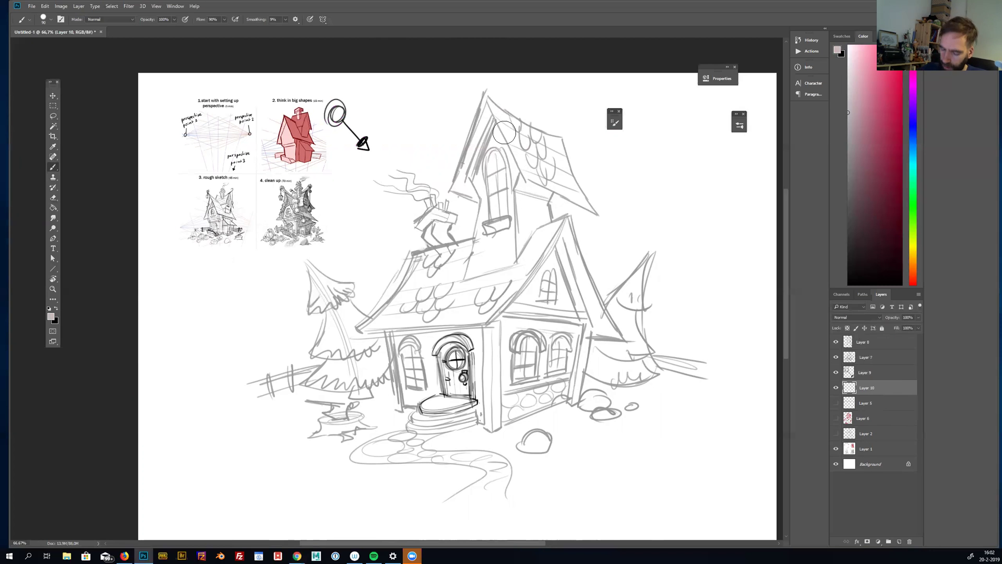
pyautogui.press('[')
pyautogui.press('[')
pyautogui.press('[')
pyautogui.press('[')
pyautogui.press('[')
pyautogui.press('[')
pyautogui.press('[')
pyautogui.moveTo(521, 181)
pyautogui.mouseDown()
pyautogui.moveTo(522, 251)
pyautogui.moveTo(542, 192)
pyautogui.moveTo(547, 219)
pyautogui.moveTo(519, 251)
pyautogui.moveTo(519, 308)
pyautogui.moveTo(496, 392)
pyautogui.moveTo(509, 418)
pyautogui.moveTo(543, 399)
pyautogui.moveTo(582, 344)
pyautogui.moveTo(561, 259)
pyautogui.moveTo(499, 340)
pyautogui.moveTo(495, 418)
pyautogui.moveTo(561, 378)
pyautogui.moveTo(551, 299)
pyautogui.moveTo(574, 335)
pyautogui.moveTo(559, 350)
pyautogui.moveTo(562, 236)
pyautogui.moveTo(605, 324)
pyautogui.moveTo(616, 306)
pyautogui.moveTo(629, 316)
pyautogui.moveTo(629, 353)
pyautogui.moveTo(613, 360)
pyautogui.moveTo(639, 345)
pyautogui.moveTo(593, 355)
pyautogui.moveTo(635, 373)
pyautogui.mouseUp()
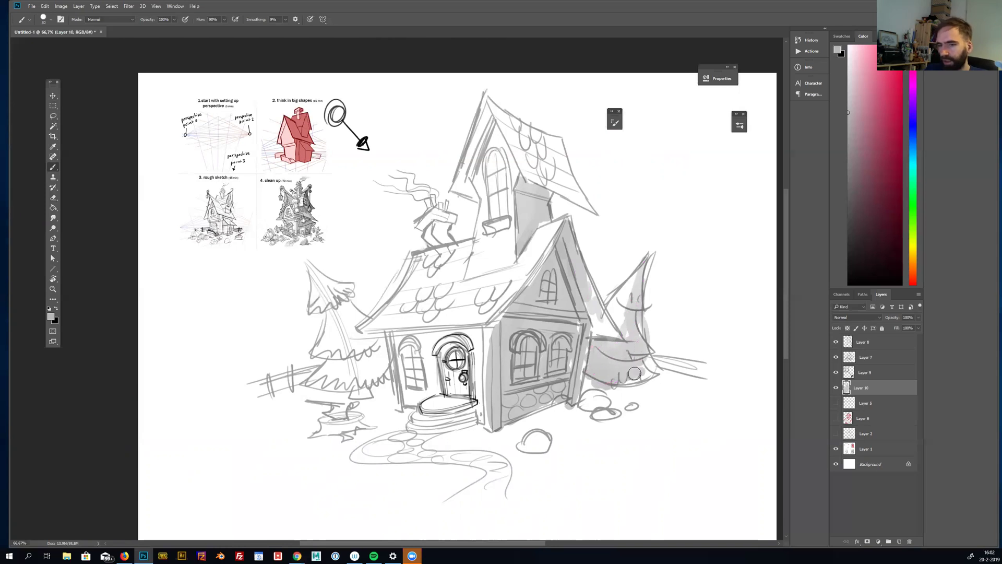
pyautogui.moveTo(500, 429)
pyautogui.mouseDown()
pyautogui.moveTo(646, 441)
pyautogui.moveTo(529, 432)
pyautogui.moveTo(687, 427)
pyautogui.moveTo(554, 406)
pyautogui.moveTo(640, 401)
pyautogui.moveTo(649, 391)
pyautogui.moveTo(672, 402)
pyautogui.moveTo(543, 428)
pyautogui.mouseUp()
# Step: Shade the area under the front eaves, the chimney, the left tree, the stump and the doorsteps in the same light gray
pyautogui.moveTo(387, 336); pyautogui.dragTo(490, 333)
pyautogui.moveTo(441, 217)
pyautogui.mouseDown()
pyautogui.moveTo(441, 236)
pyautogui.moveTo(434, 211)
pyautogui.moveTo(465, 229)
pyautogui.mouseUp()
pyautogui.moveTo(319, 305)
pyautogui.mouseDown()
pyautogui.moveTo(352, 318)
pyautogui.moveTo(339, 284)
pyautogui.moveTo(361, 355)
pyautogui.moveTo(386, 336)
pyautogui.moveTo(330, 385)
pyautogui.moveTo(383, 390)
pyautogui.moveTo(392, 404)
pyautogui.moveTo(350, 433)
pyautogui.mouseUp()
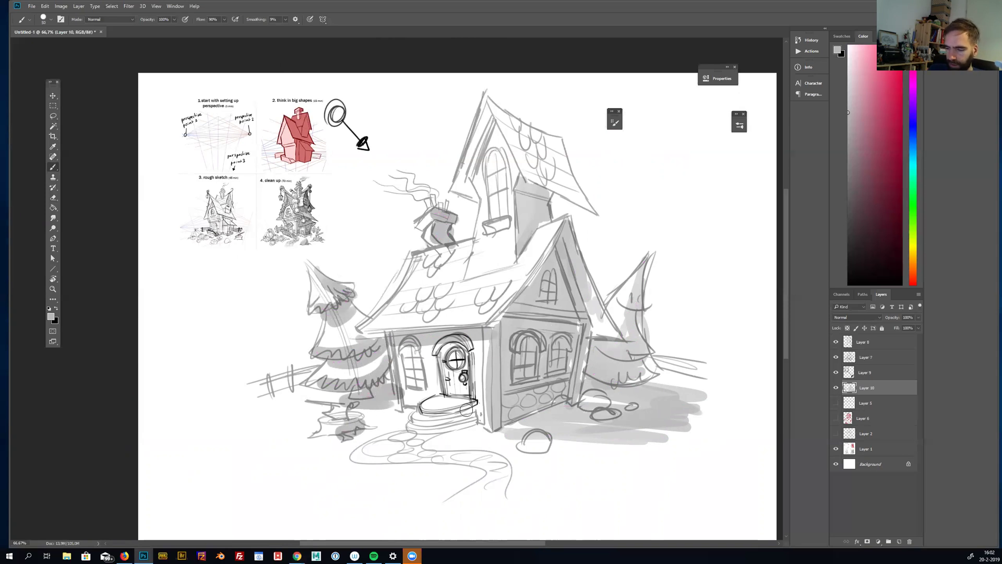
pyautogui.moveTo(644, 397); pyautogui.dragTo(639, 415)
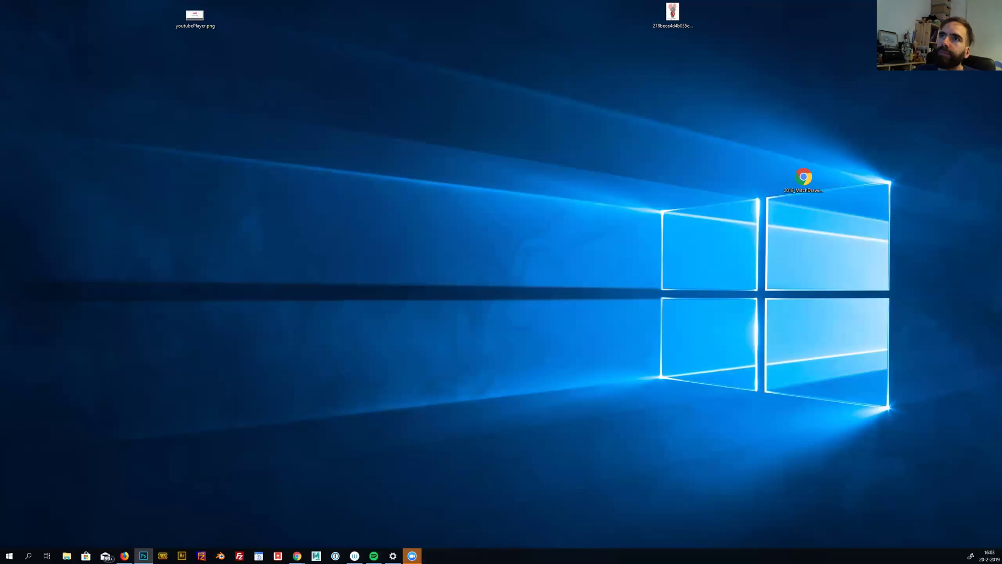
# Step: Switch to the browser and look through the artist's Patreon page and its recent tutorial posts
pyautogui.press('super+d')
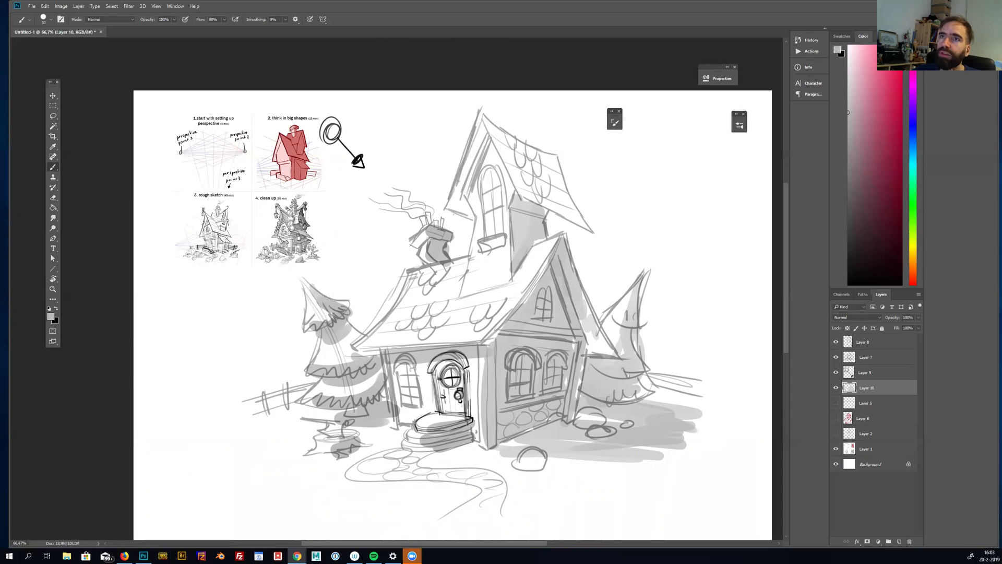
pyautogui.moveTo(0, 77); pyautogui.dragTo(478, 77)
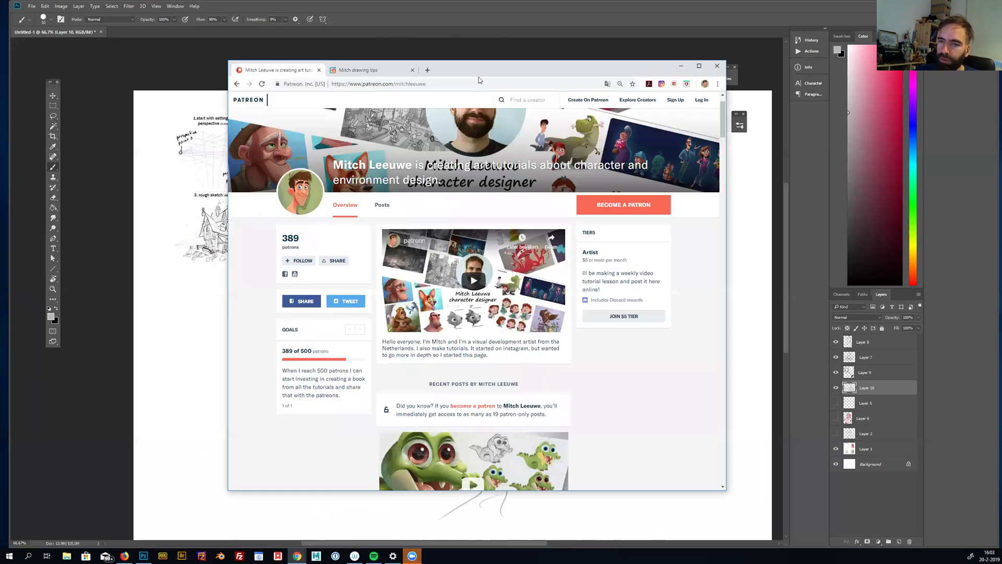
pyautogui.scroll(-2, 490, 272)
pyautogui.scroll(-10, 491, 272)
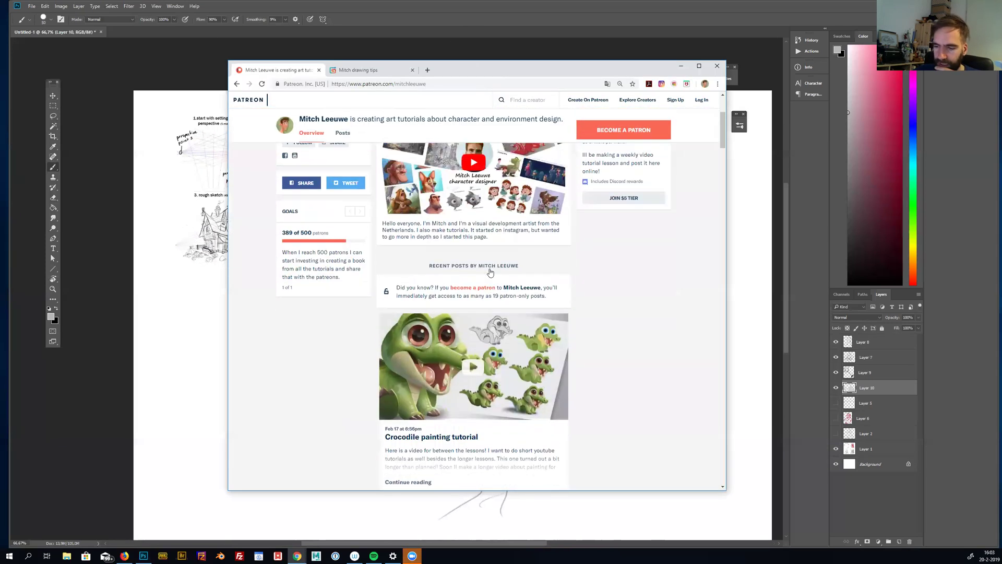
pyautogui.scroll(-8, 490, 264)
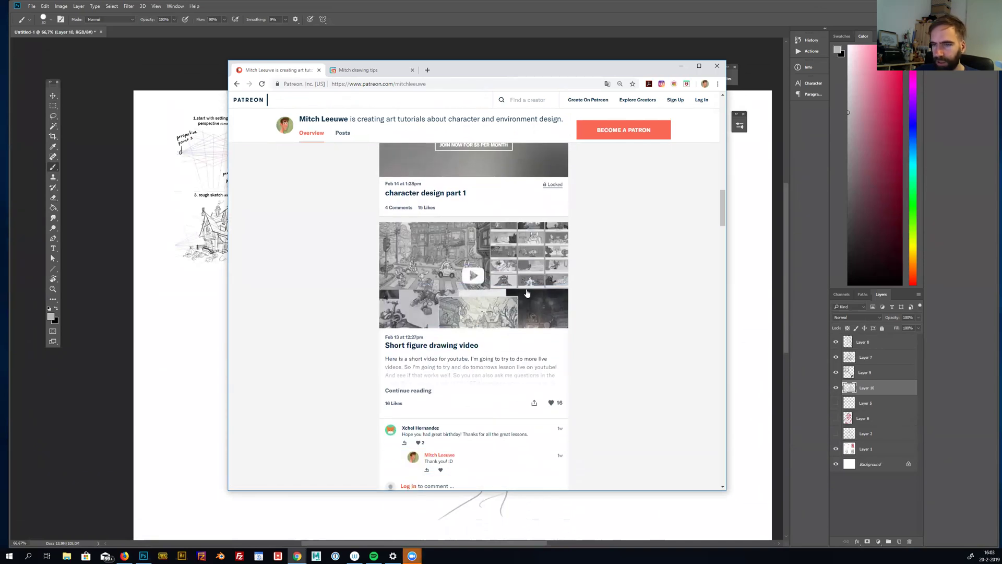
pyautogui.scroll(7, 526, 293)
pyautogui.scroll(12, 486, 319)
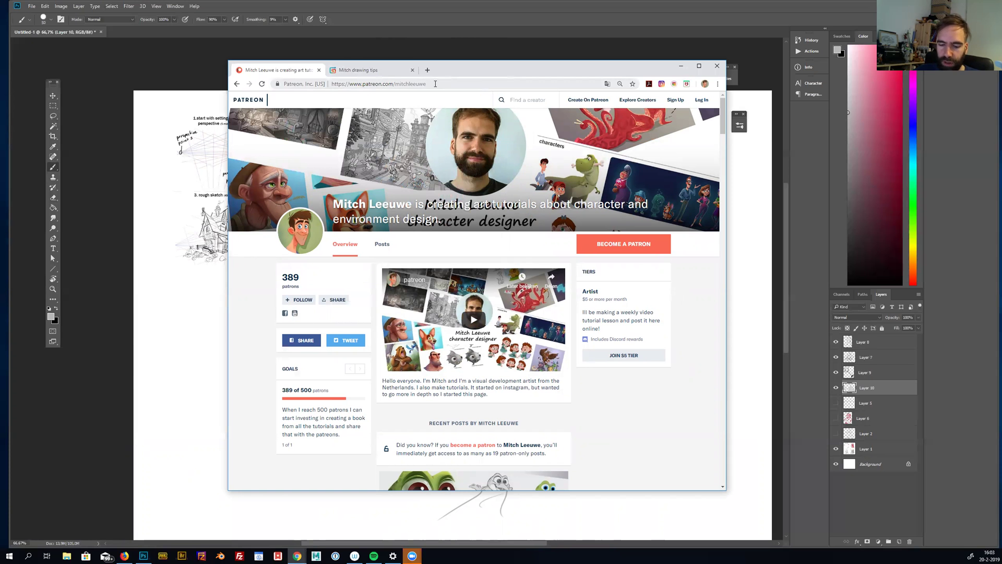
# Step: View the drawing tips e-book's Gumroad page, including its chapter list
pyautogui.click(364, 71)
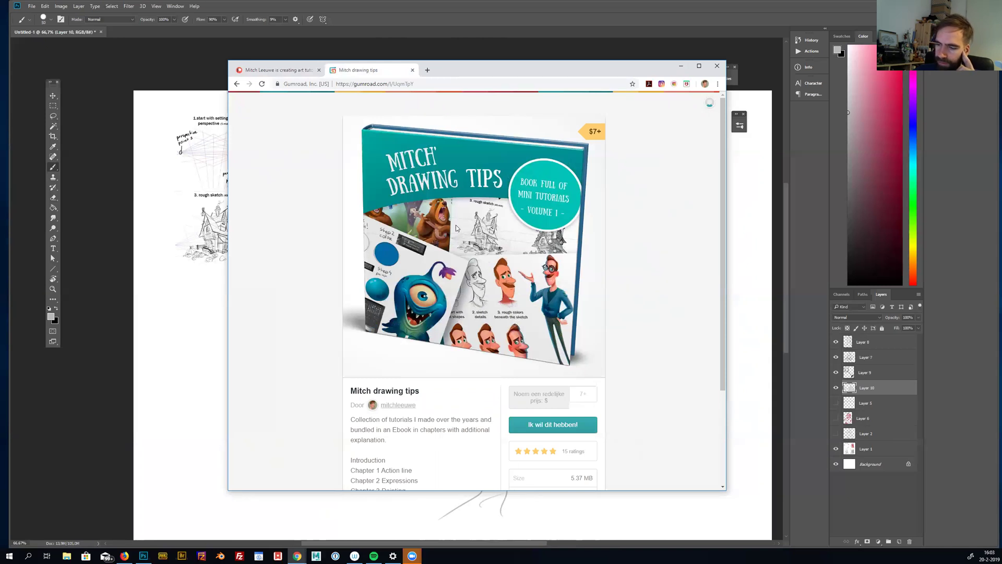
pyautogui.scroll(-1, 462, 281)
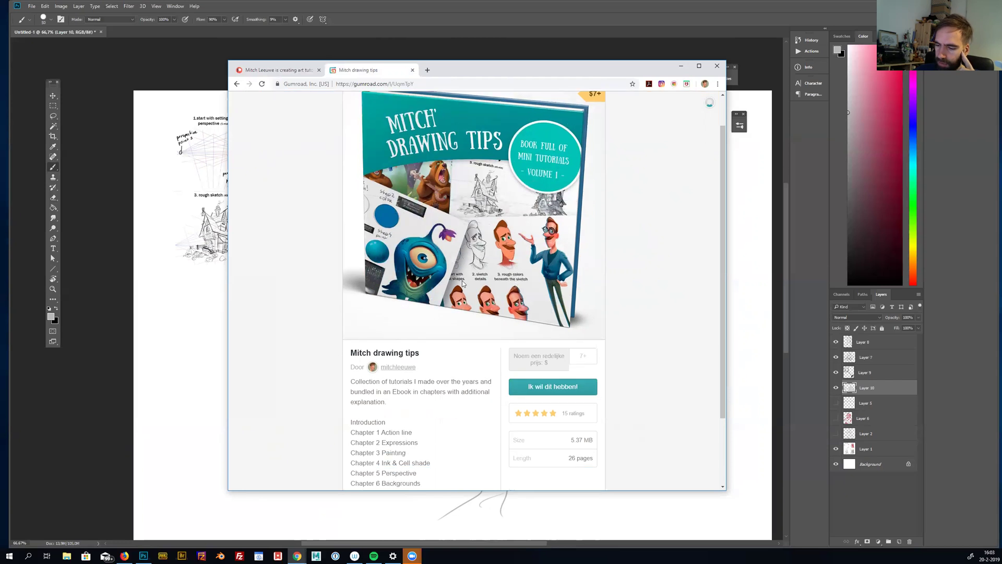
pyautogui.scroll(1, 461, 297)
pyautogui.scroll(-2, 457, 287)
pyautogui.scroll(-1, 457, 286)
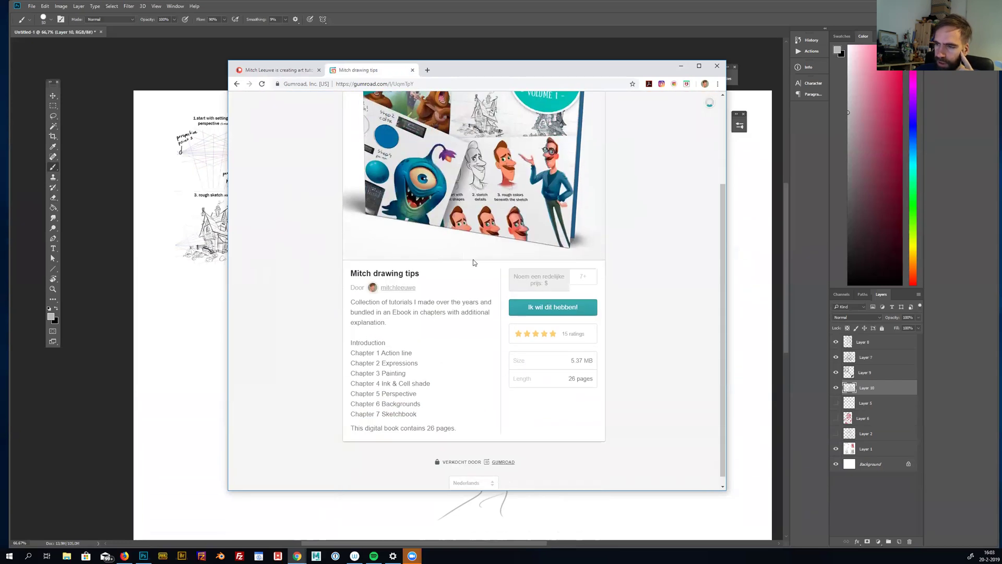
pyautogui.scroll(3, 474, 263)
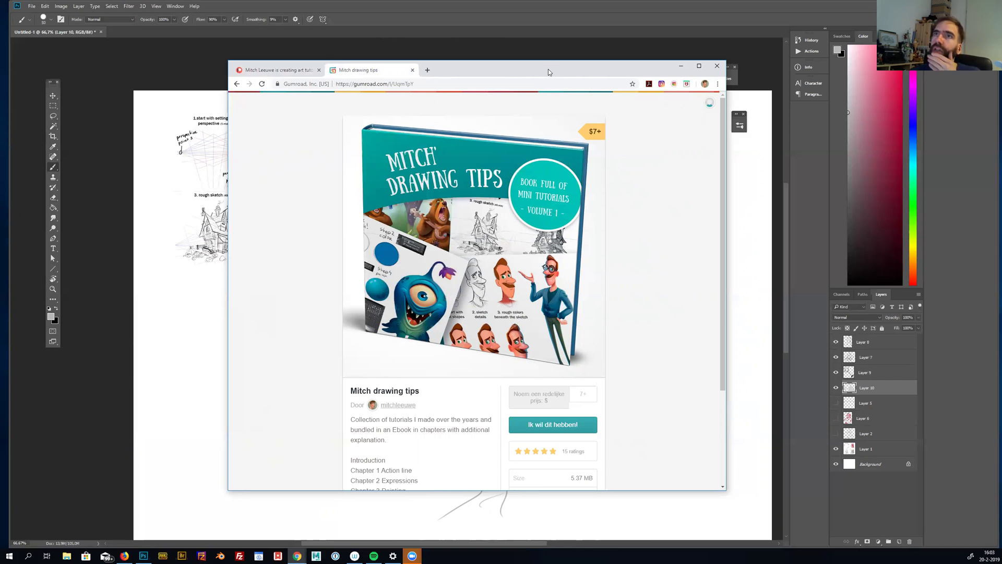
# Step: Switch back to the house drawing in Photoshop and activate the Rectangular Marquee tool
pyautogui.hotkey('alt', 'Tab')
pyautogui.scroll(2, 447, 96)
pyautogui.scroll(-5, 456, 274)
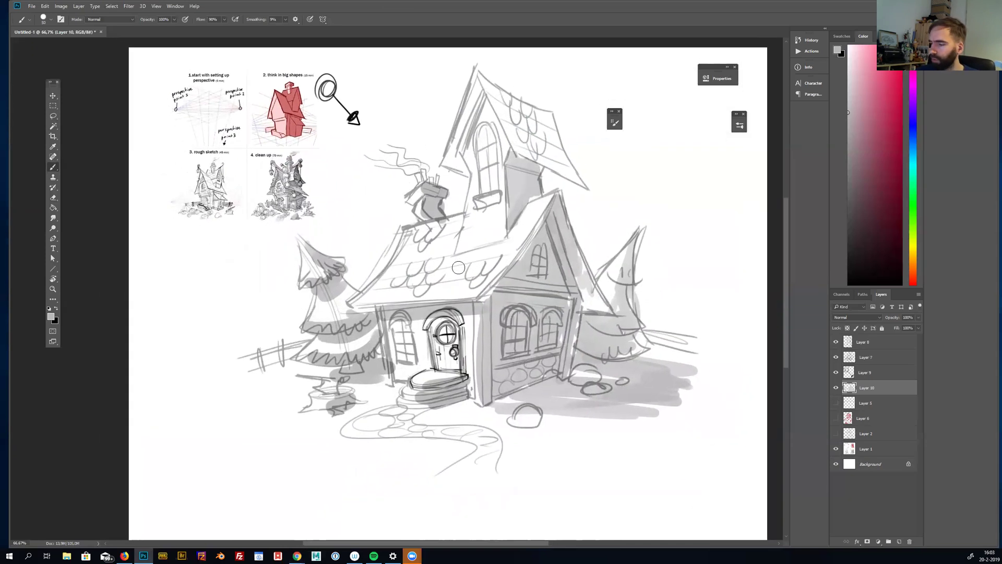
pyautogui.press('m')
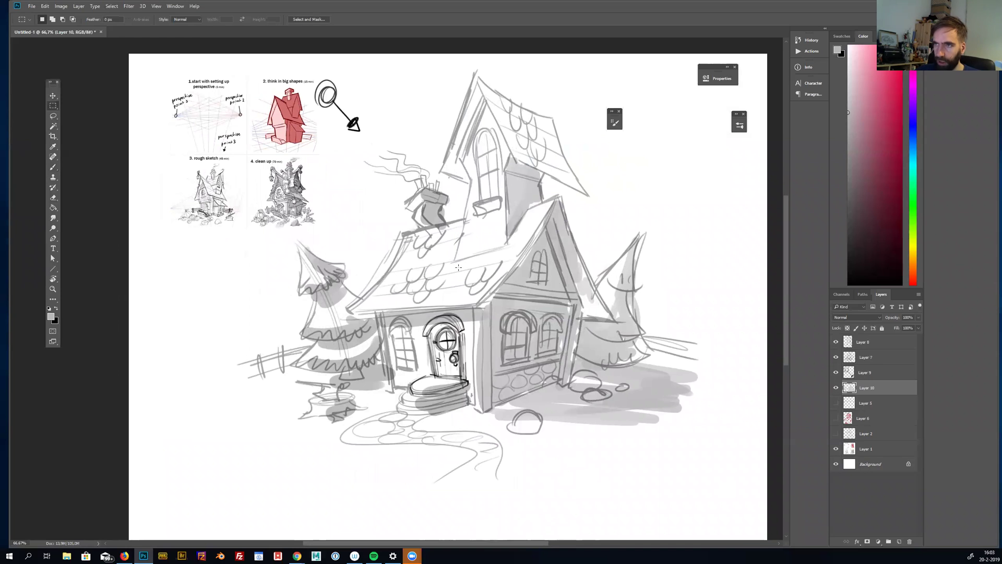